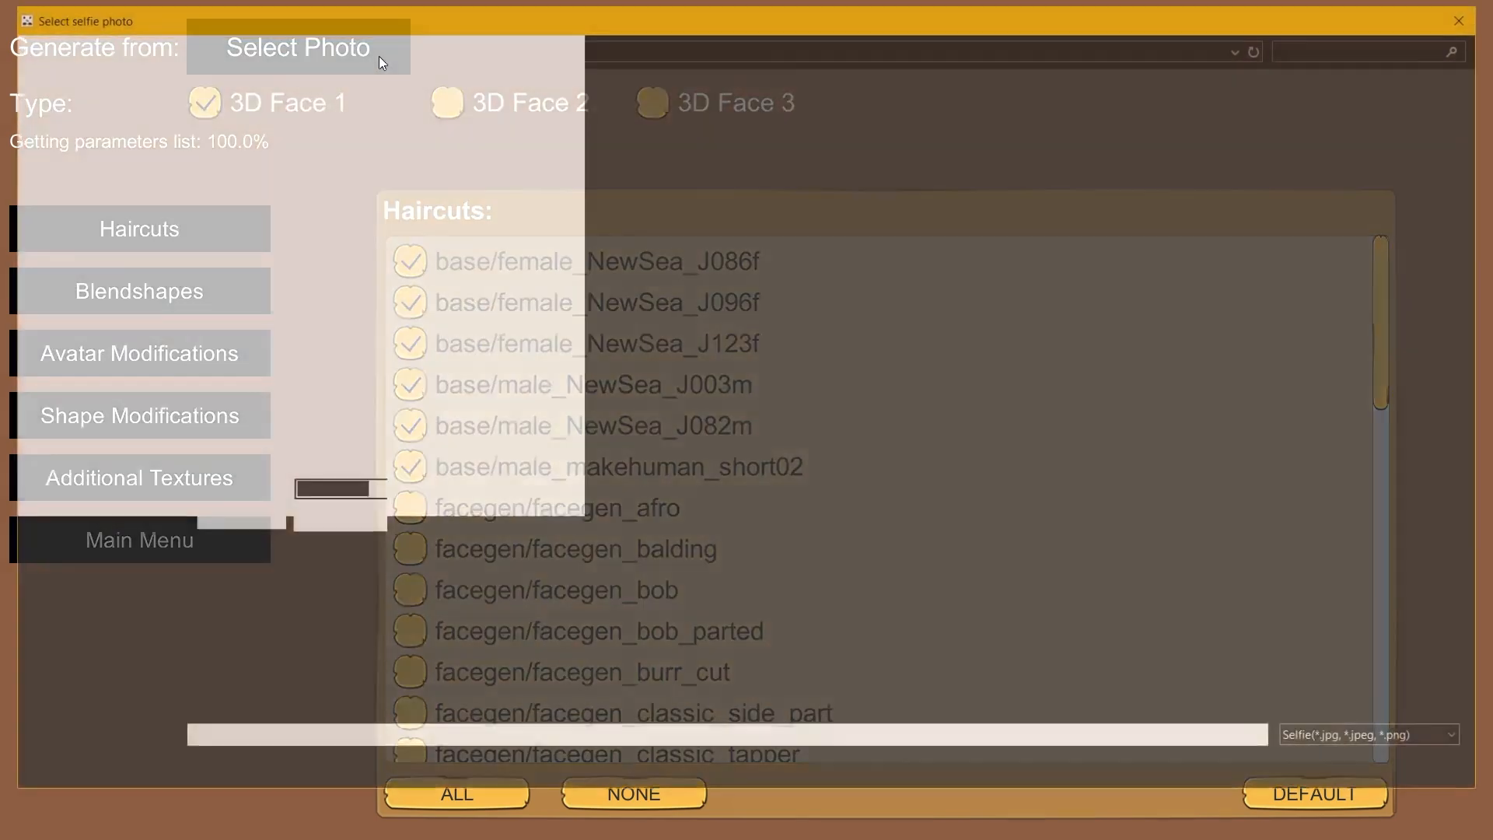
Step: Load the front-facing portrait from the aadhi folder as the selfie photo and generate its 3D head
{"action": "left_click", "coordinate": [148, 339]}
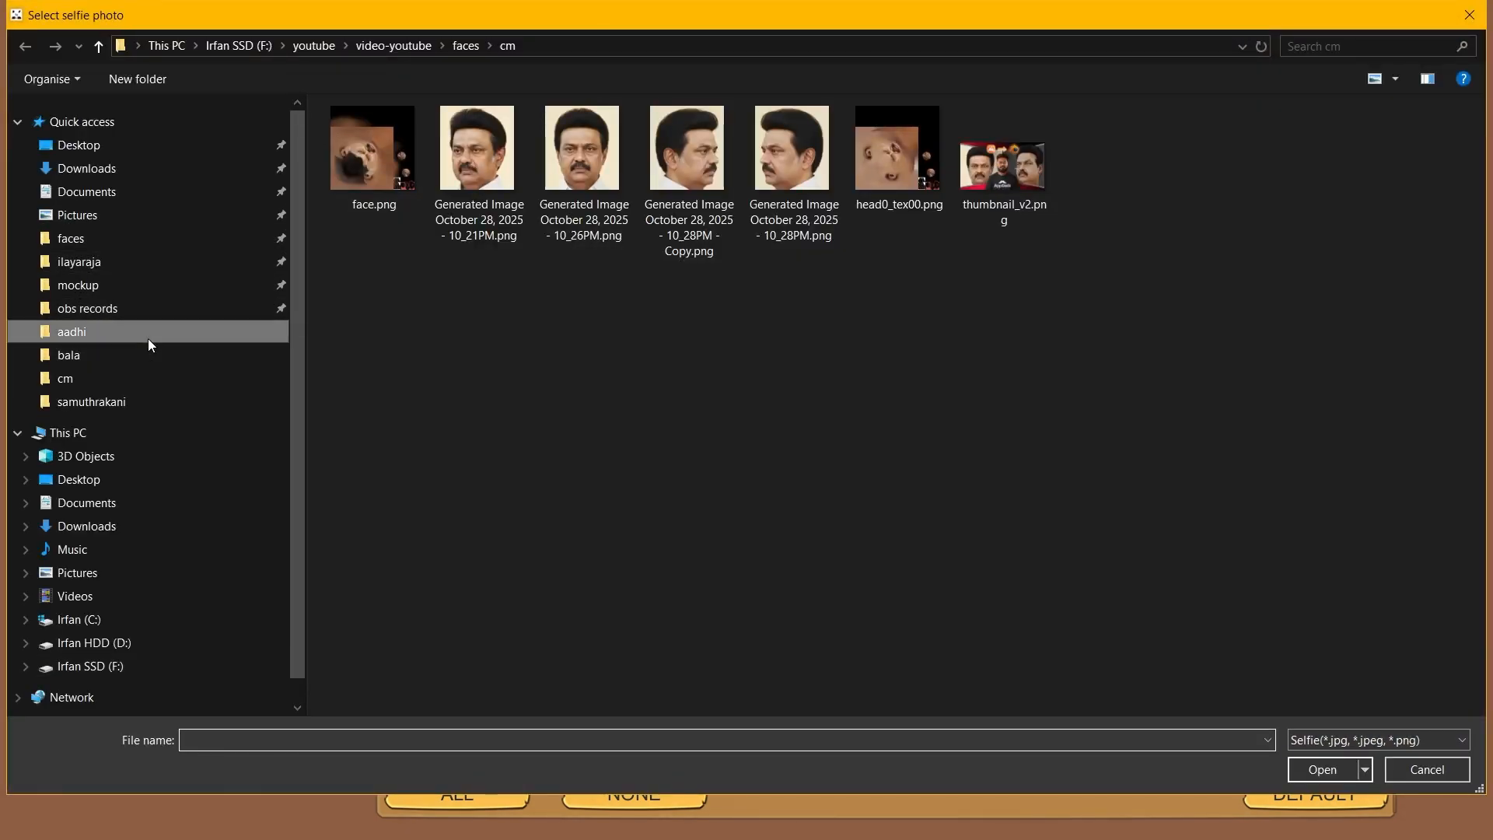
{"action": "left_click", "coordinate": [461, 166]}
{"action": "double_click", "coordinate": [461, 167]}
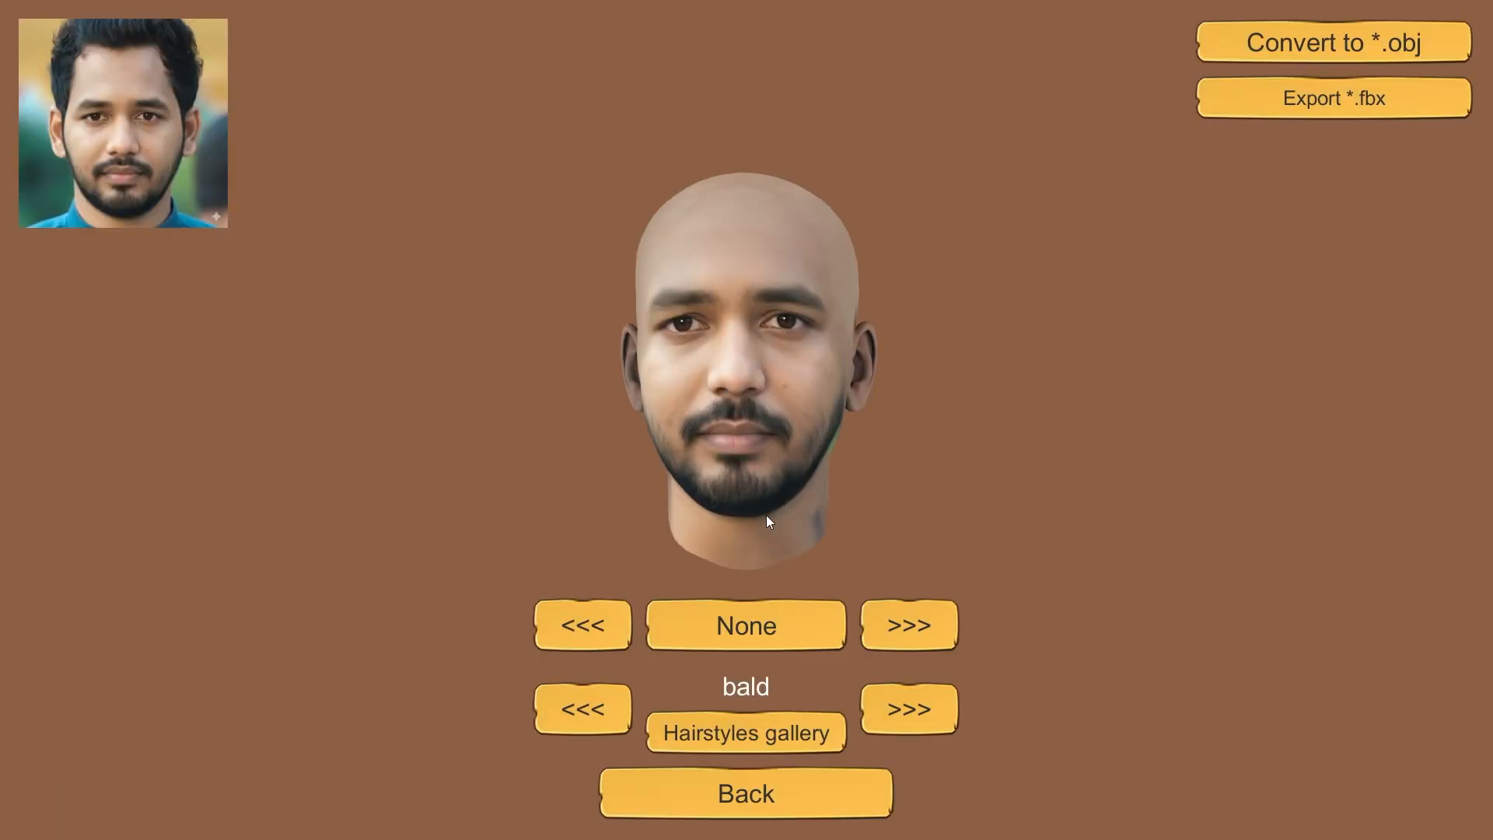
{"action": "left_click_drag", "start_coordinate": [767, 521], "coordinate": [880, 512]}
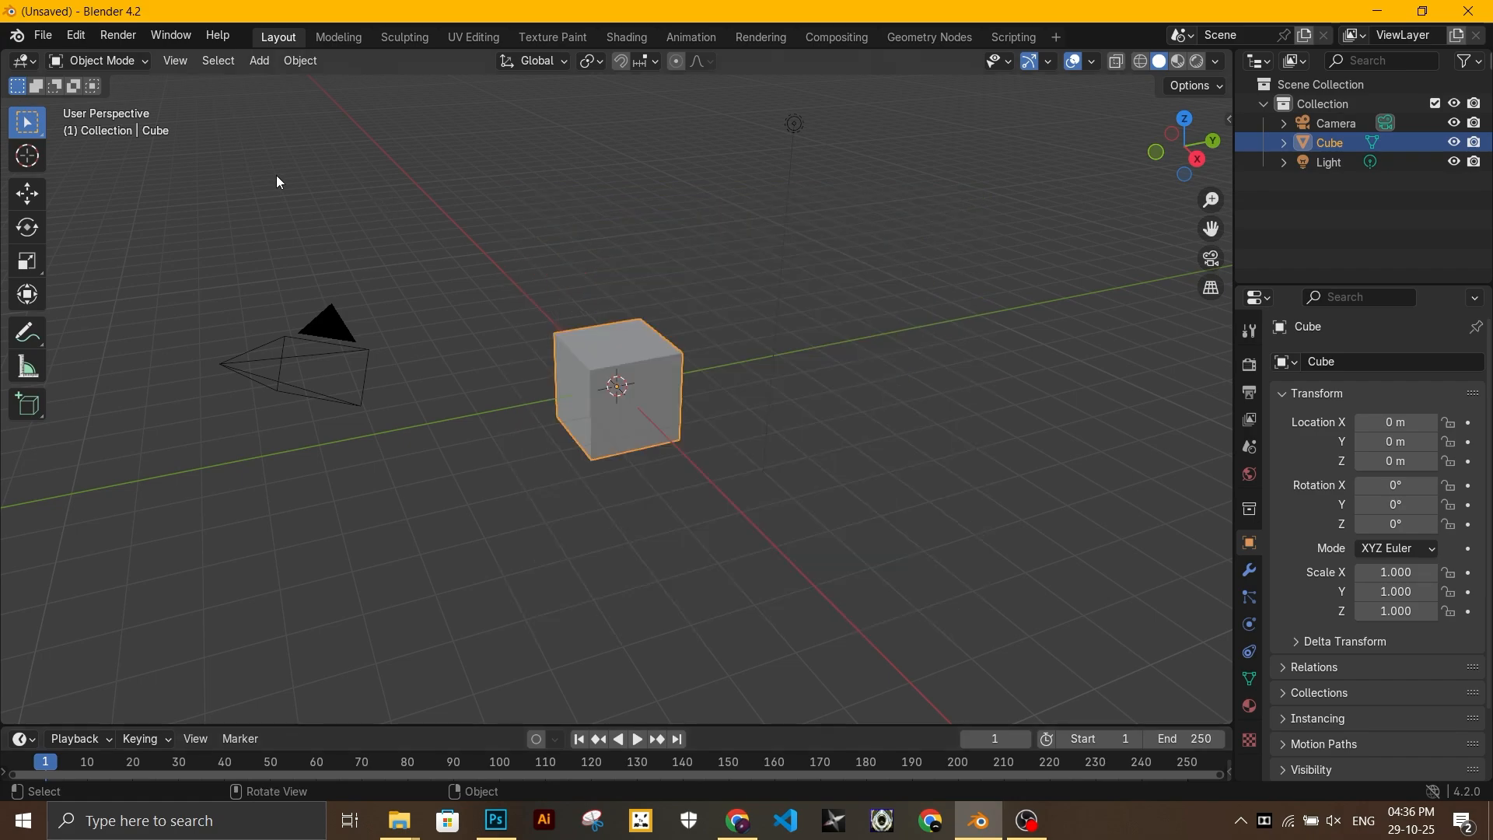
Step: Switch to Blender, delete the default camera, cube and light, and import the glTF head model from the aadhi folder
{"action": "left_click_drag", "start_coordinate": [250, 164], "coordinate": [824, 409]}
{"action": "key", "text": "Delete"}
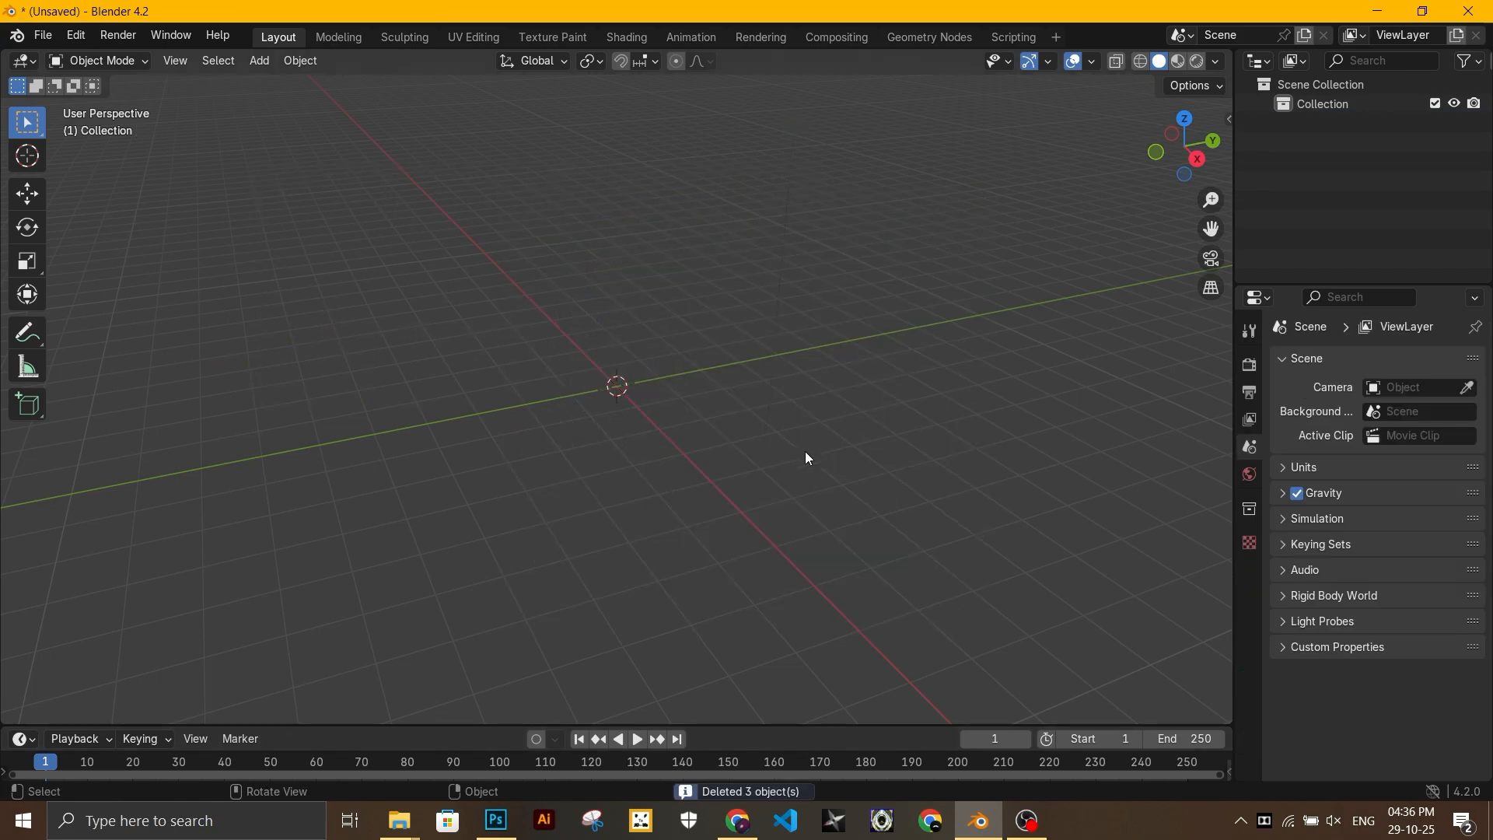
{"action": "mouse_move", "coordinate": [399, 821]}
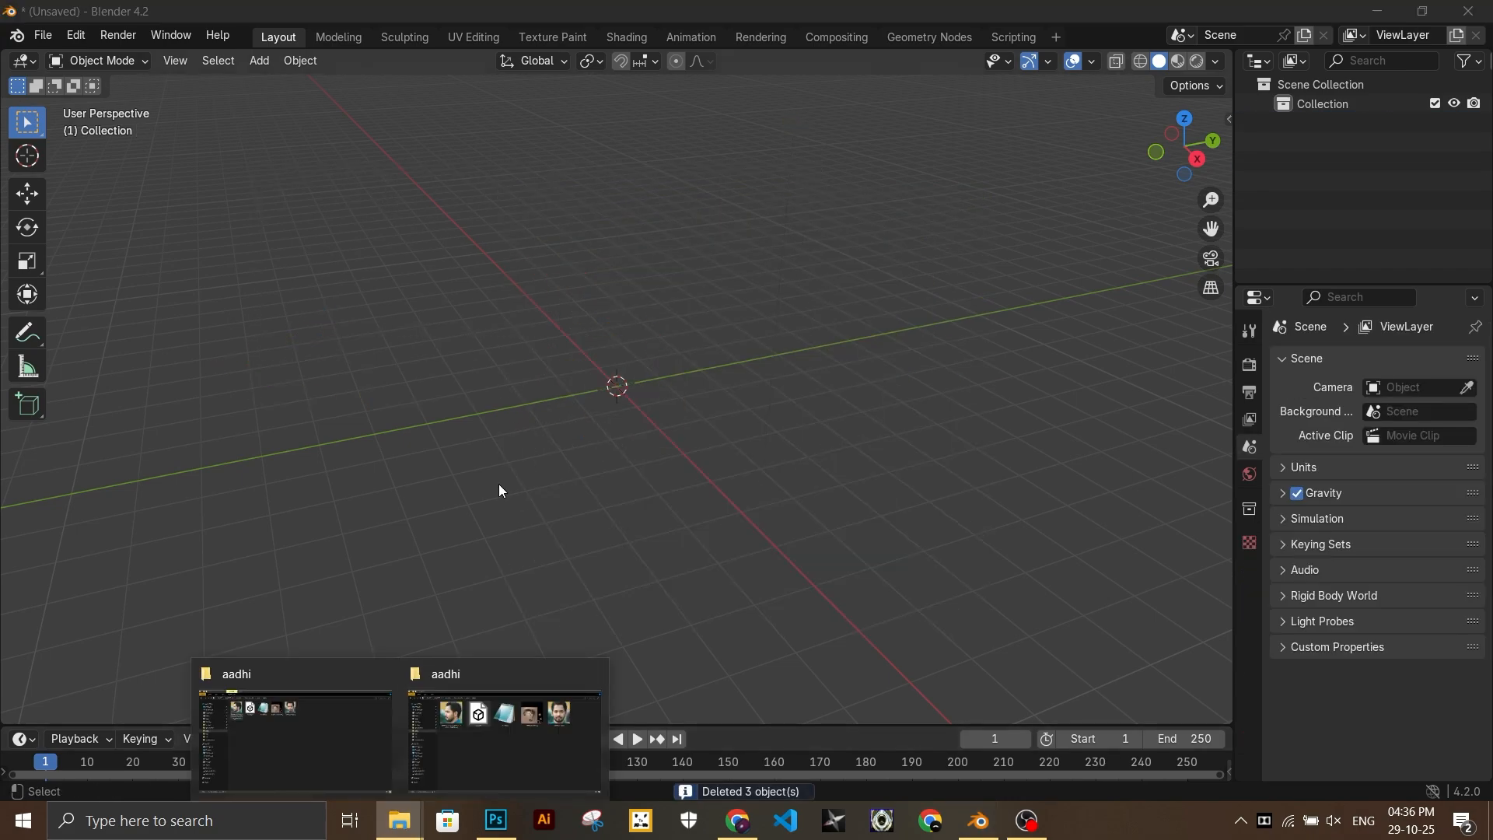
{"action": "left_click", "coordinate": [466, 748]}
{"action": "mouse_move", "coordinate": [582, 176]}
{"action": "left_mouse_down"}
{"action": "mouse_move", "coordinate": [978, 819]}
{"action": "mouse_move", "coordinate": [567, 162]}
{"action": "left_mouse_up"}
{"action": "left_click_drag", "start_coordinate": [678, 240], "coordinate": [573, 200]}
{"action": "key", "text": "Return"}
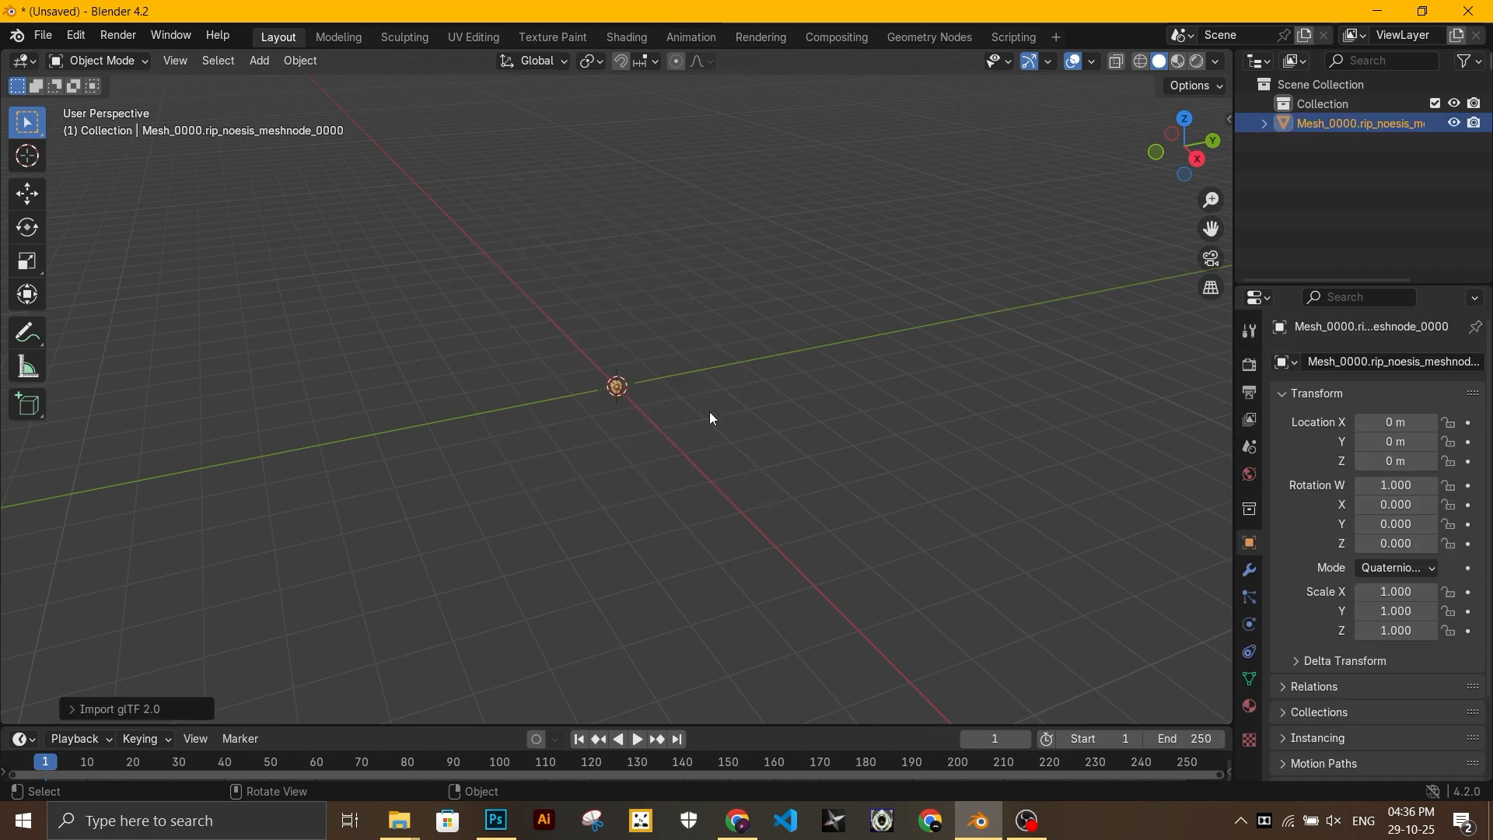
Step: Show the imported head in material preview shading and inspect its face texture from the front and side
{"action": "middle_click_drag", "start_coordinate": [1197, 230], "coordinate": [825, 385]}
{"action": "left_click", "coordinate": [1177, 61]}
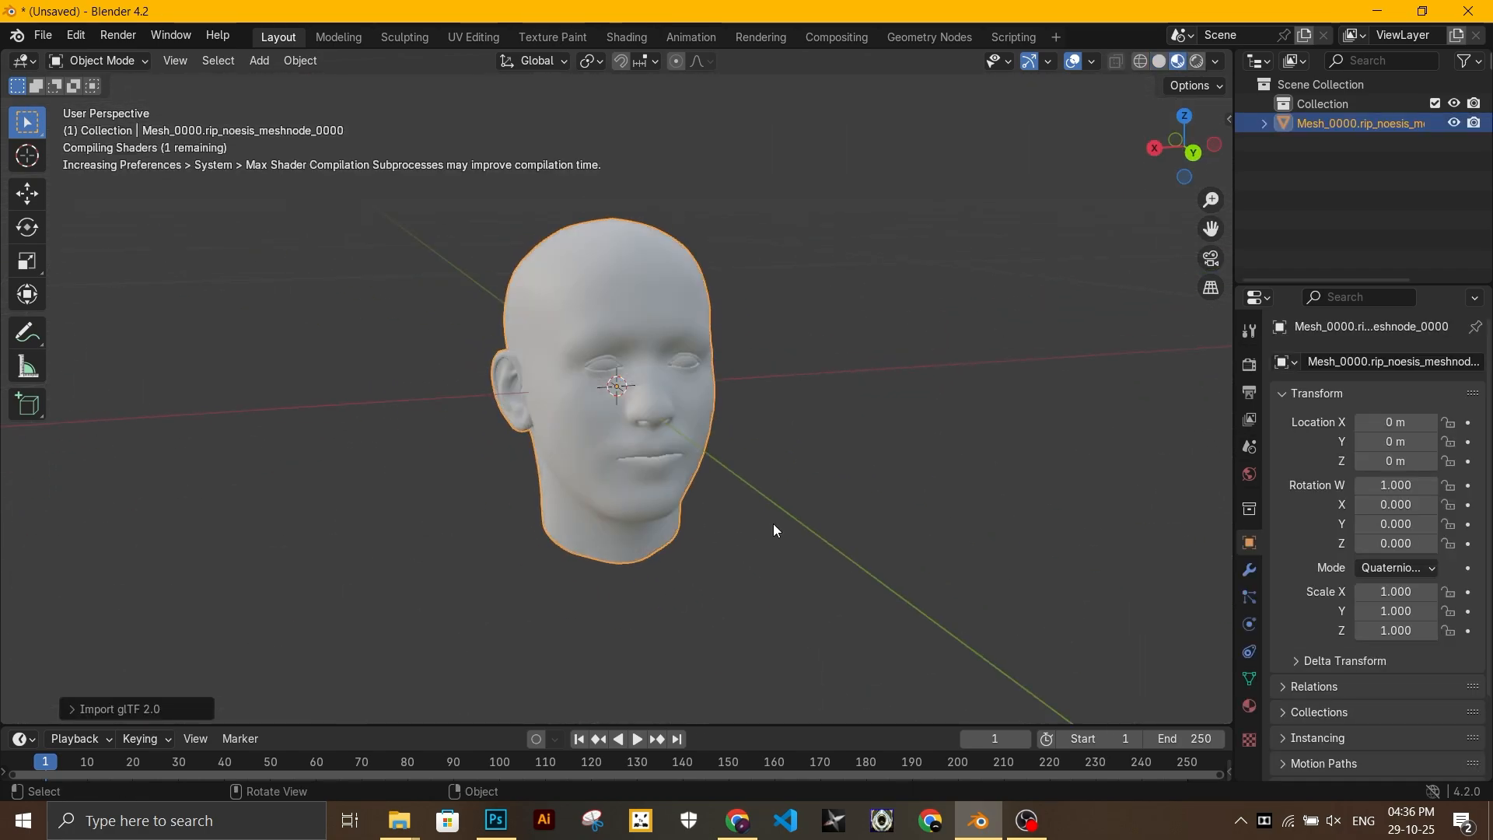
{"action": "scroll", "coordinate": [773, 525], "scroll_direction": "up", "scroll_amount": 4}
{"action": "middle_click_drag", "start_coordinate": [748, 532], "coordinate": [665, 482]}
{"action": "scroll", "coordinate": [633, 381], "scroll_direction": "up", "scroll_amount": 5}
{"action": "scroll", "coordinate": [657, 392], "scroll_direction": "down", "scroll_amount": 1}
{"action": "scroll", "coordinate": [680, 394], "scroll_direction": "down", "scroll_amount": 2}
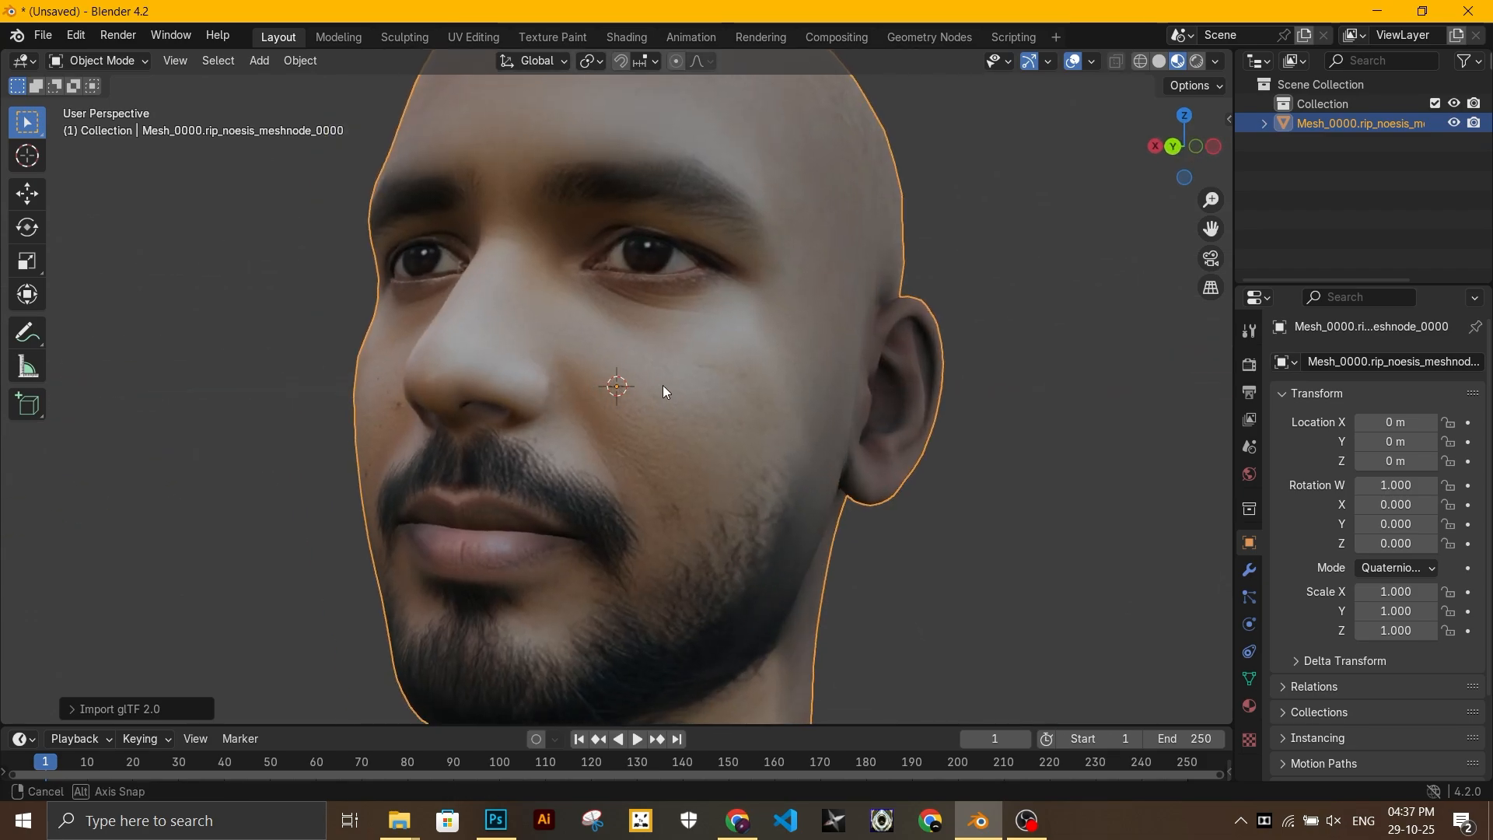
{"action": "middle_click_drag", "start_coordinate": [663, 385], "coordinate": [780, 476]}
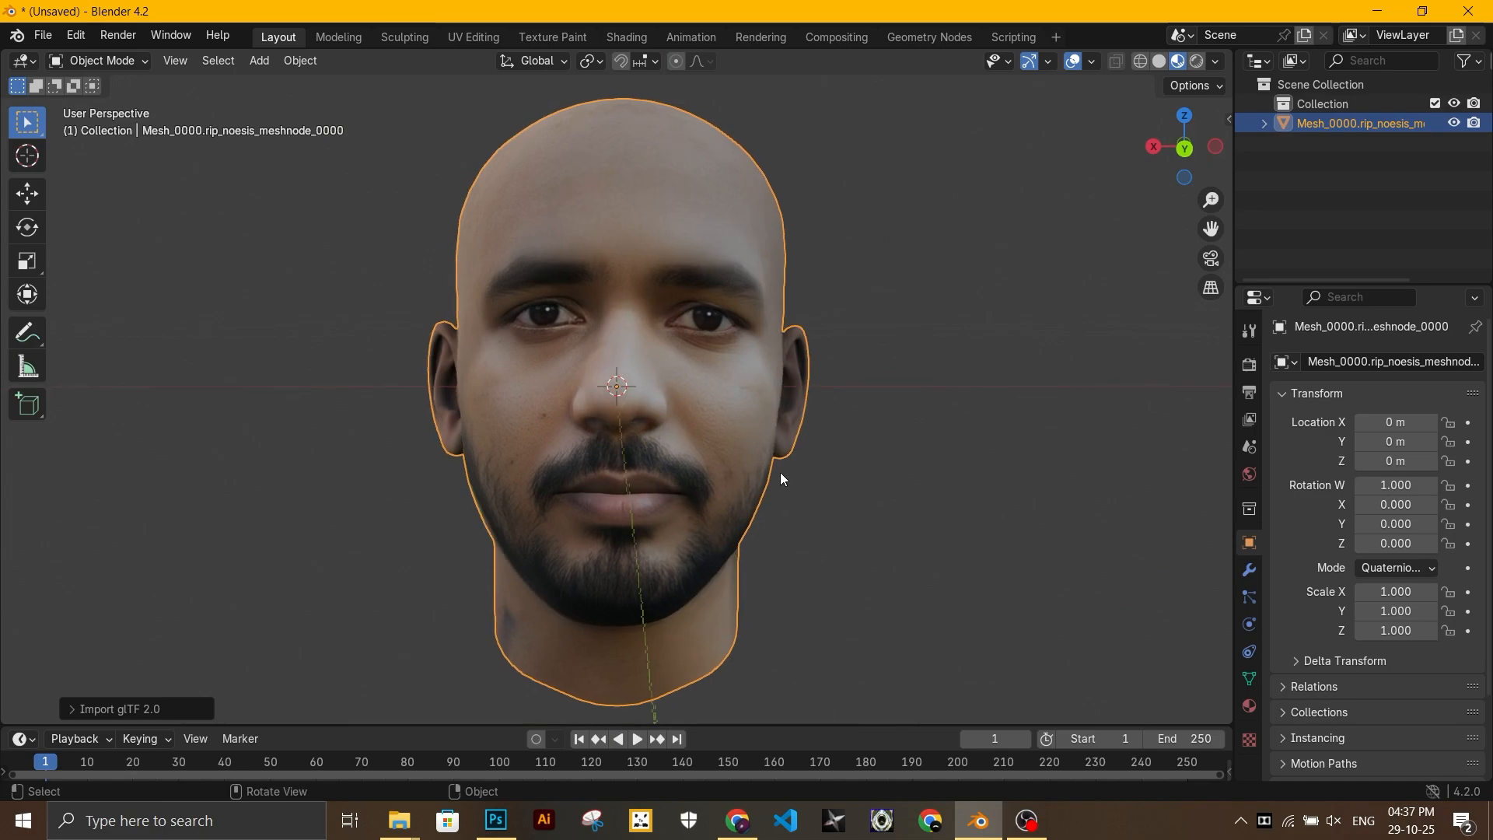
Step: Mirror the head along X Global and deselect it
{"action": "right_click", "coordinate": [715, 389]}
{"action": "mouse_move", "coordinate": [677, 616]}
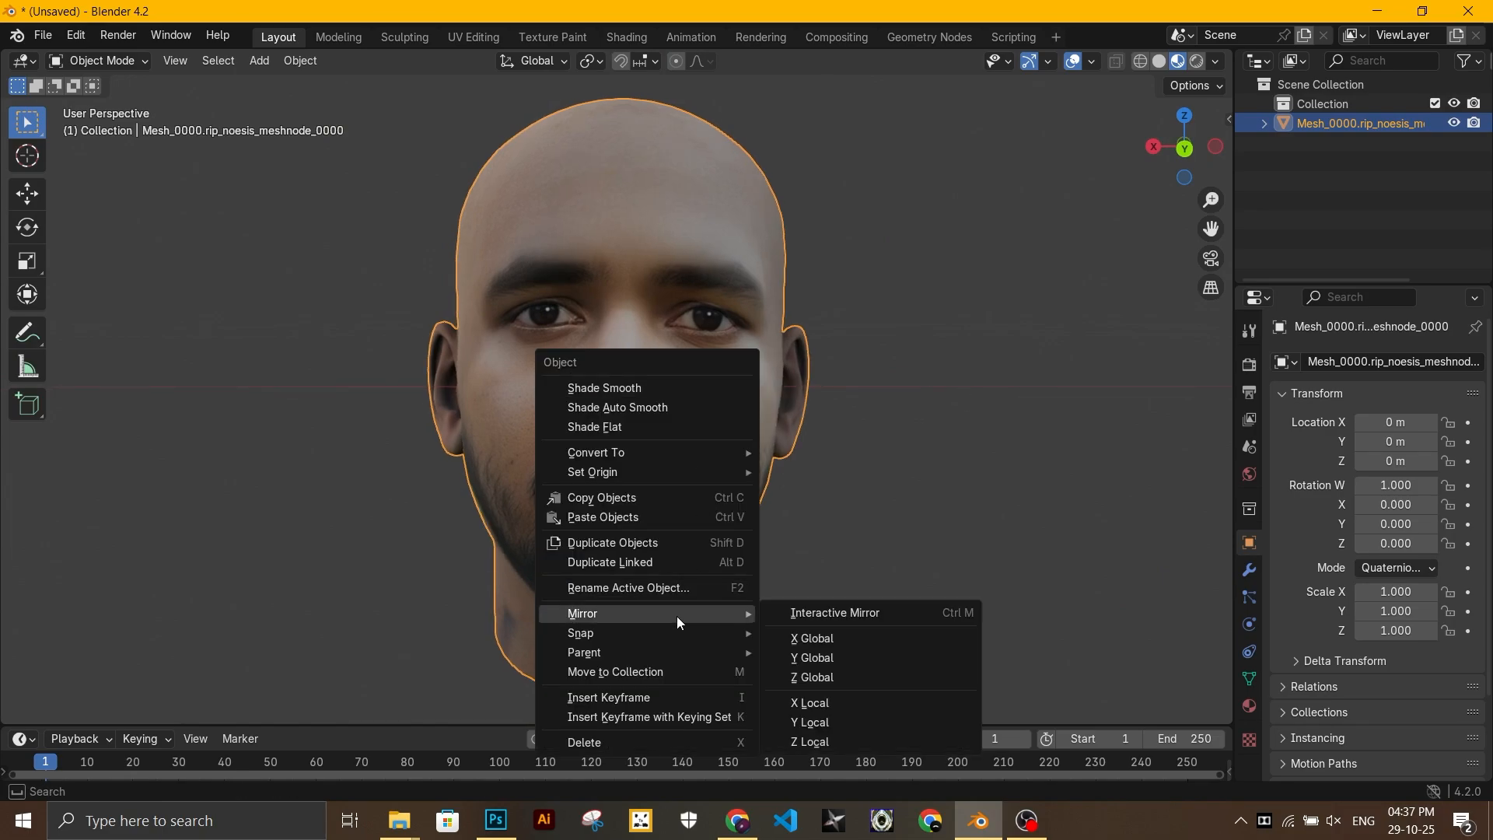
{"action": "left_click", "coordinate": [809, 638]}
{"action": "scroll", "coordinate": [852, 604], "scroll_direction": "down", "scroll_amount": 2}
{"action": "left_click", "coordinate": [791, 602]}
{"action": "middle_click_drag", "start_coordinate": [791, 603], "coordinate": [804, 567]}
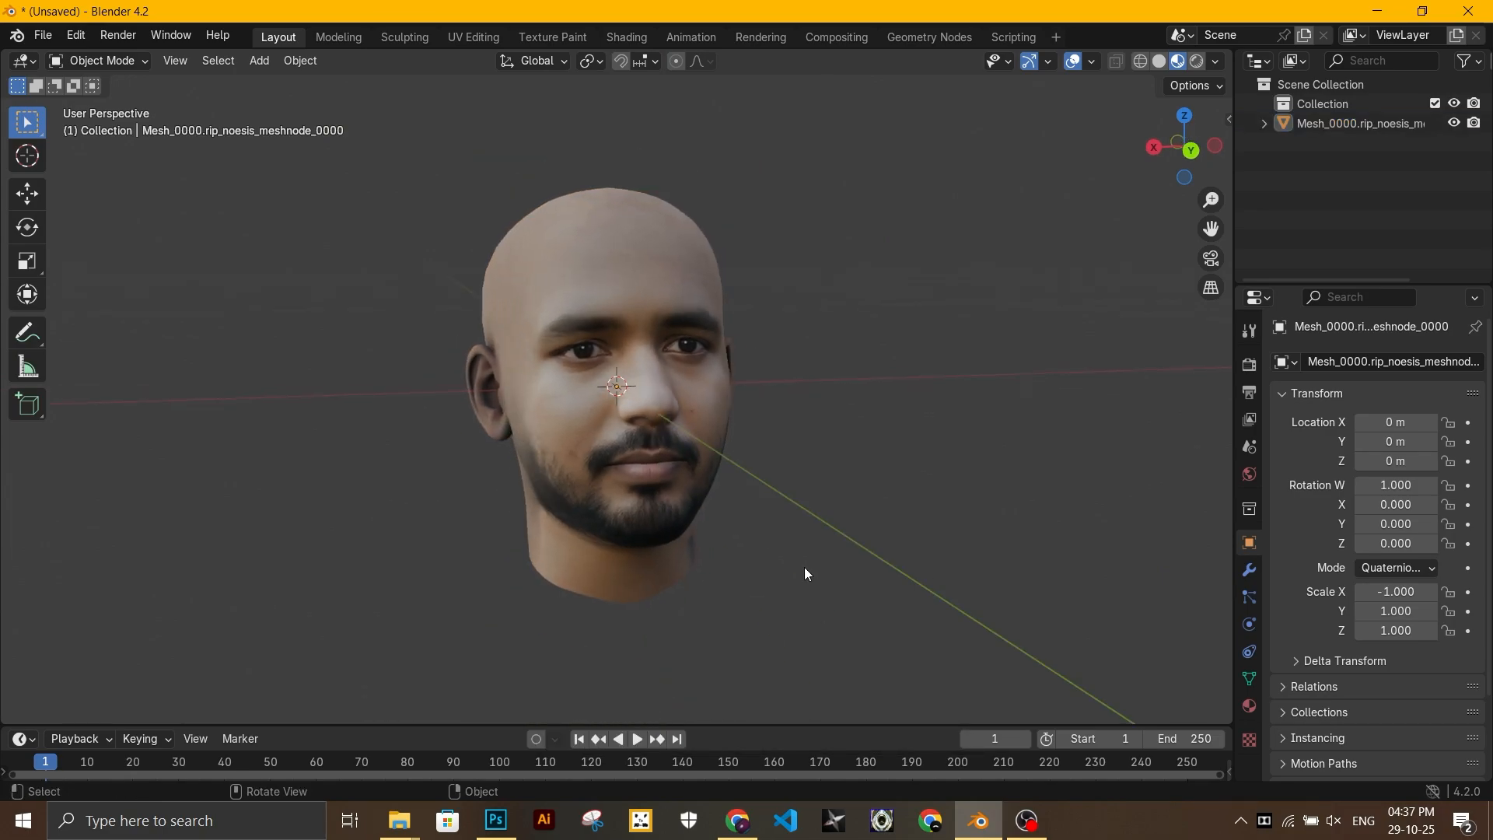
Step: Split the 3D viewport in two and show the head's material nodes in a Shader Editor beside it
{"action": "left_click_drag", "start_coordinate": [7, 56], "coordinate": [562, 311]}
{"action": "left_click", "coordinate": [23, 61]}
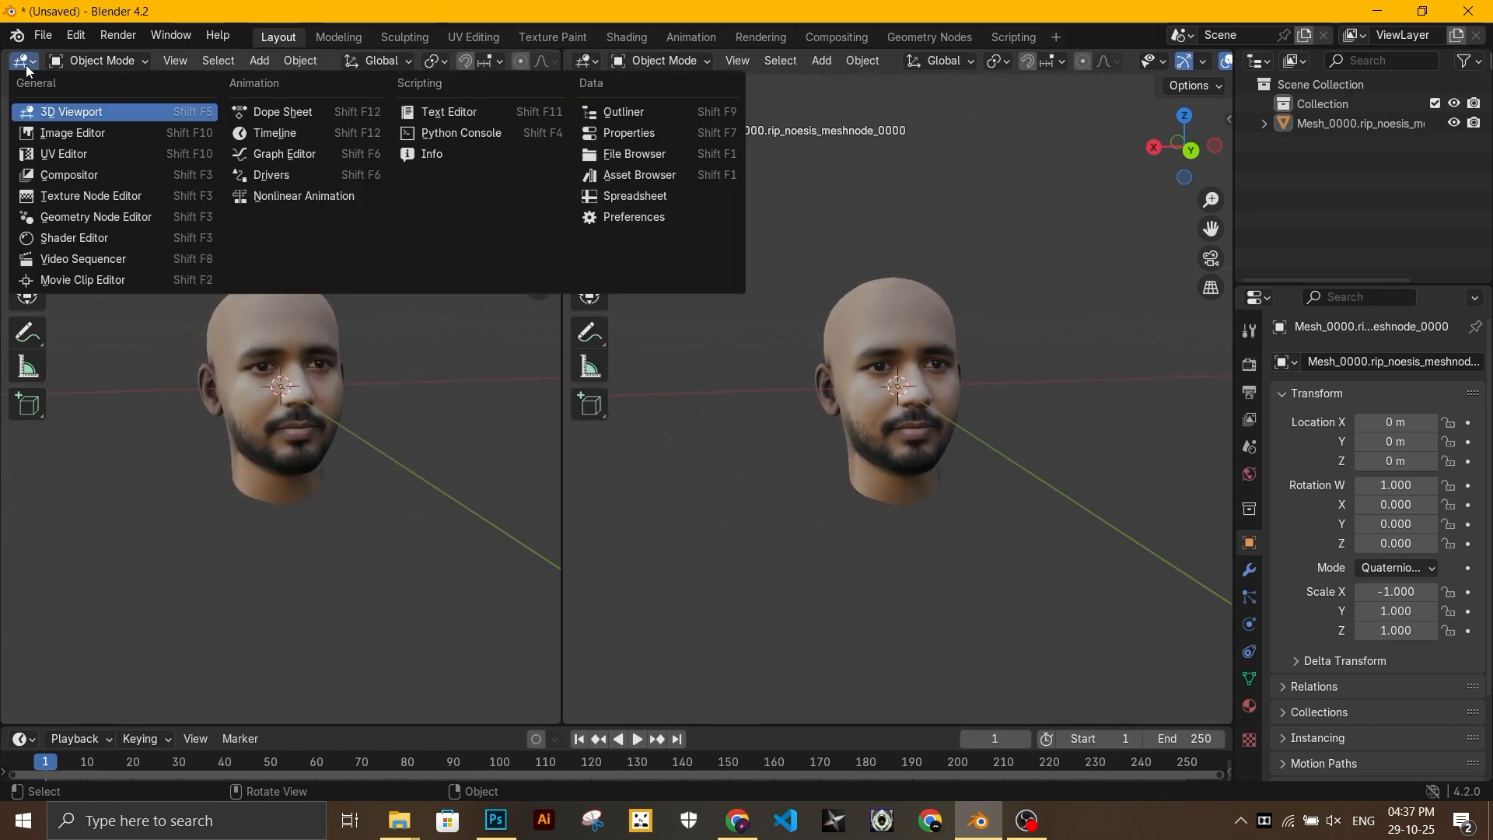
{"action": "left_click", "coordinate": [61, 238]}
{"action": "left_click_drag", "start_coordinate": [291, 281], "coordinate": [528, 284]}
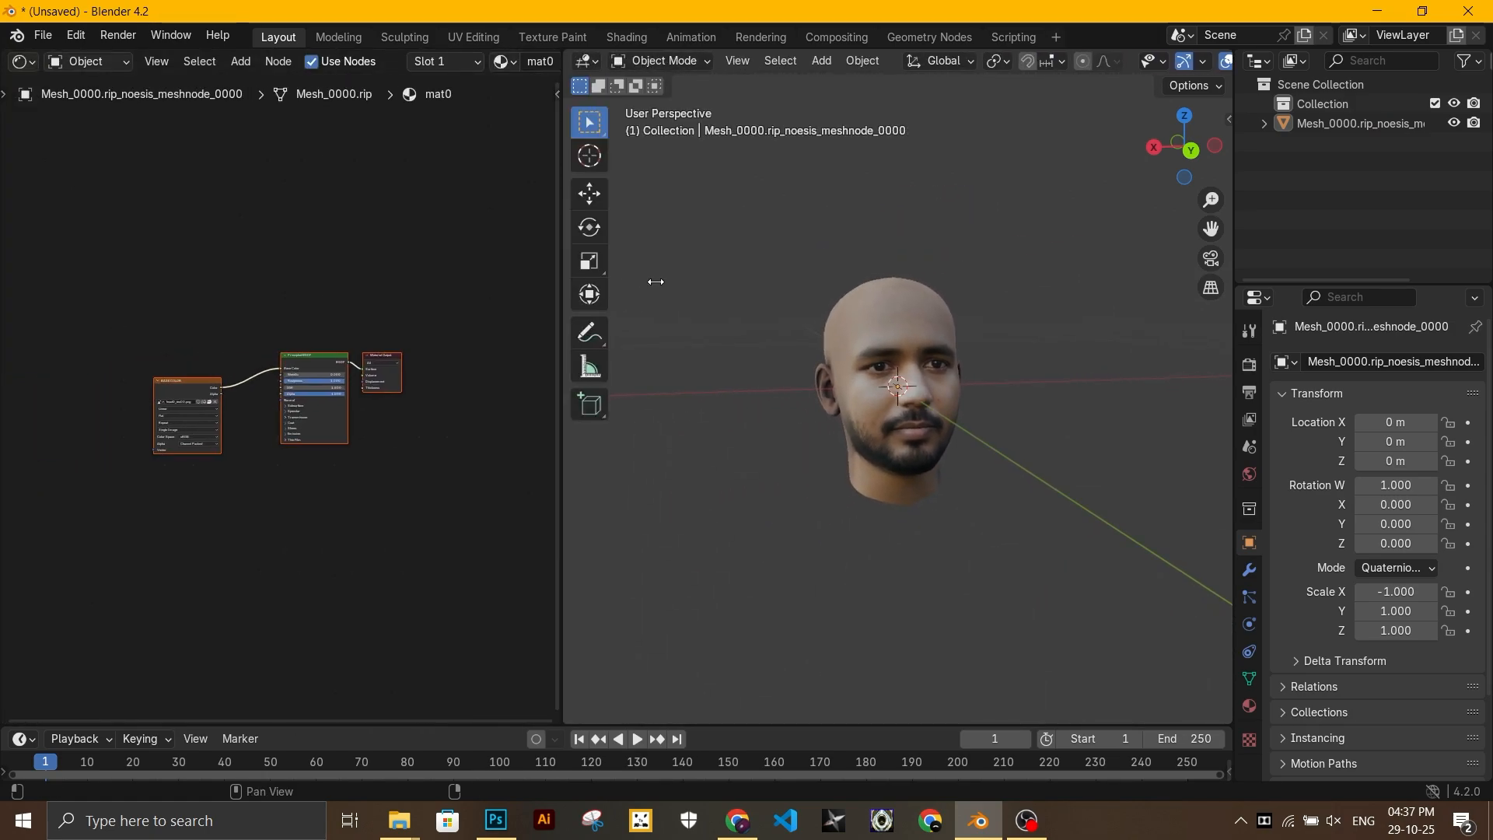
{"action": "key", "text": "Home"}
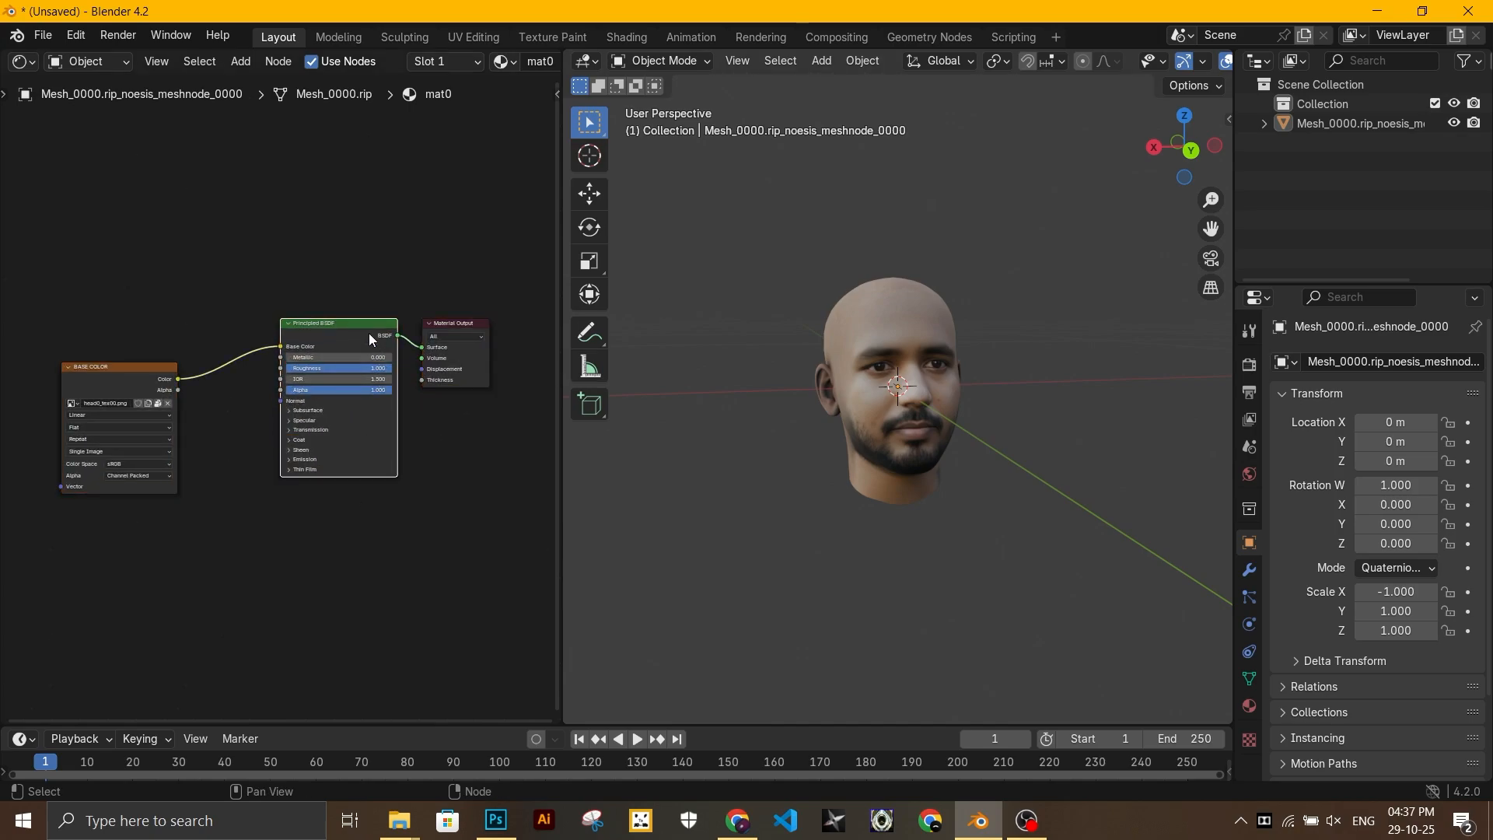
Step: Replace the Principled BSDF with an Emission shader linked from the base colour texture to the Material Output's Surface
{"action": "key", "text": "Delete"}
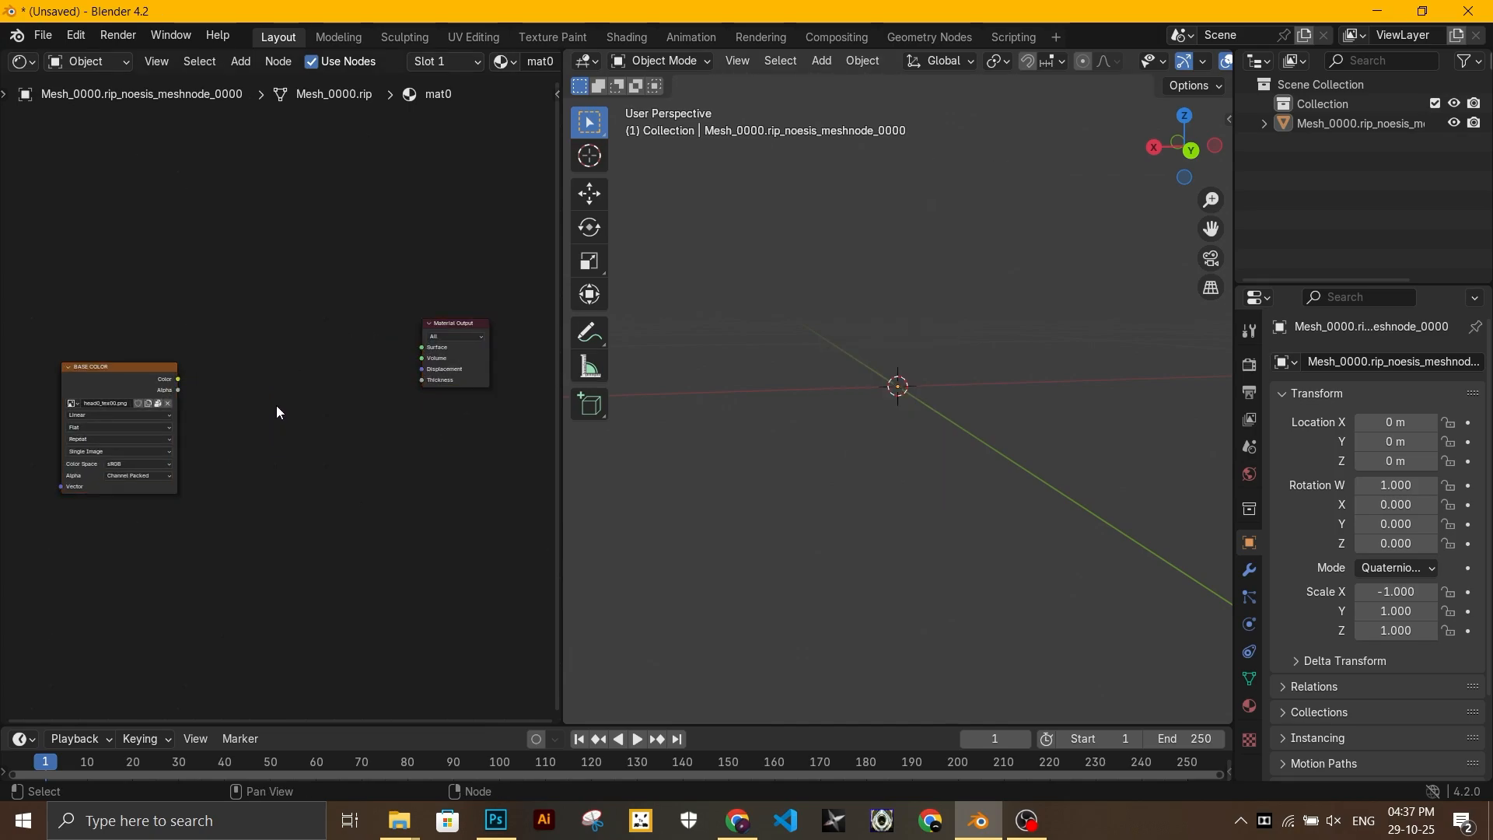
{"action": "key", "text": "shift+a"}
{"action": "left_click", "coordinate": [276, 405]}
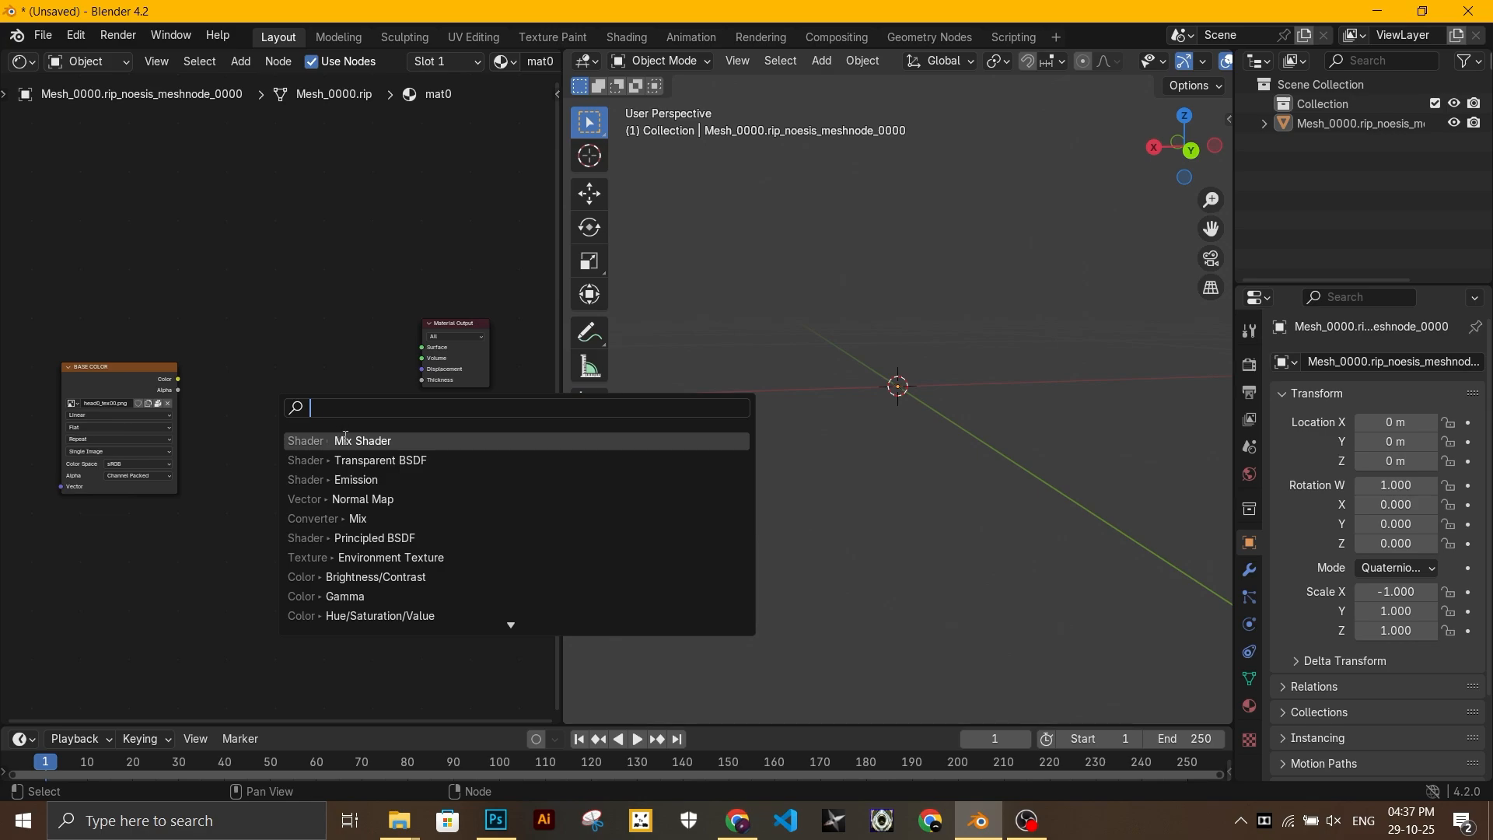
{"action": "left_click", "coordinate": [345, 479]}
{"action": "left_click", "coordinate": [296, 398]}
{"action": "scroll", "coordinate": [197, 394], "scroll_direction": "up", "scroll_amount": 2}
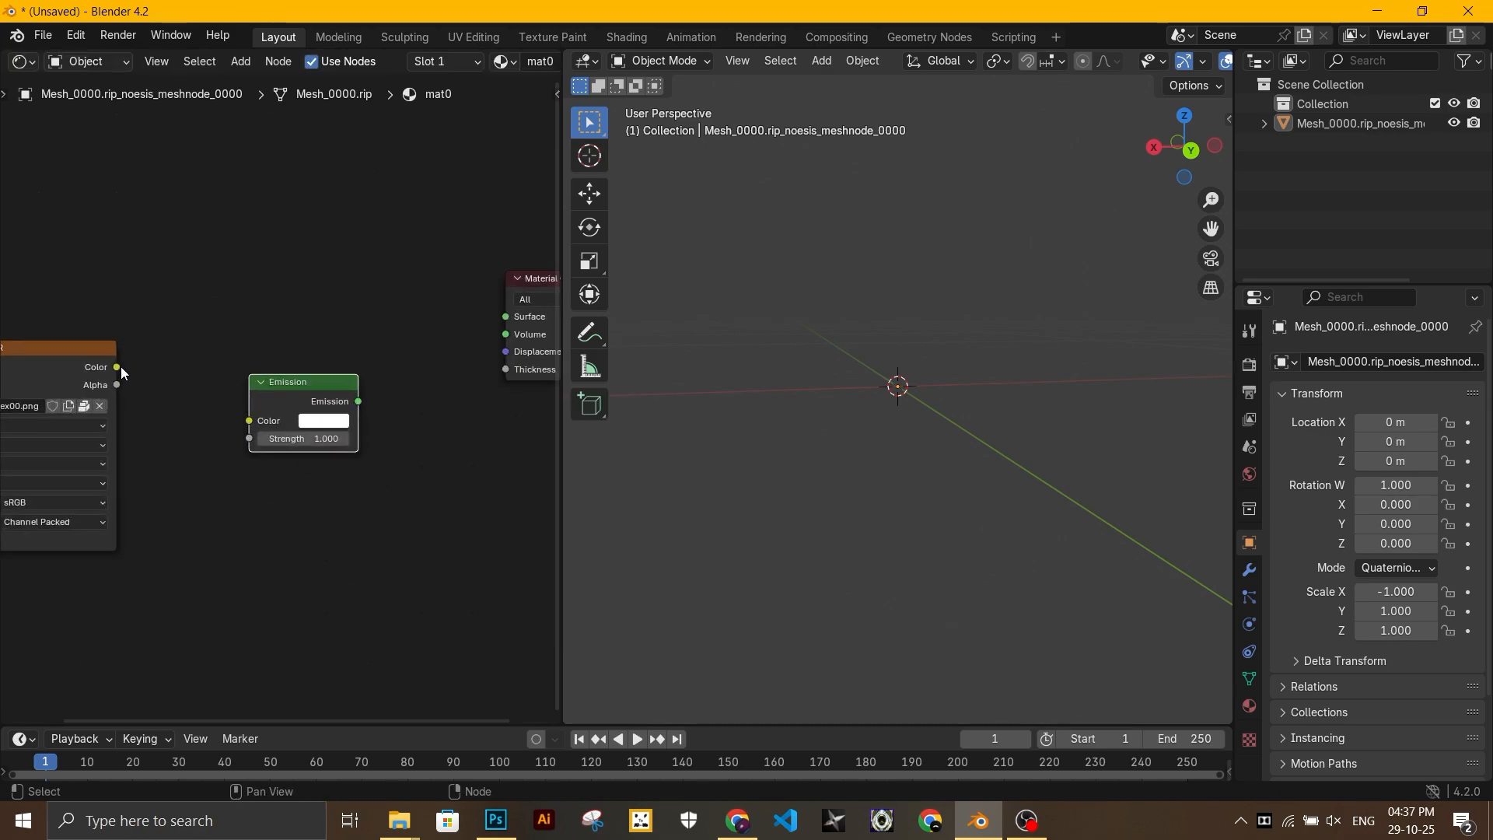
{"action": "left_click_drag", "start_coordinate": [117, 366], "coordinate": [249, 420]}
{"action": "left_click_drag", "start_coordinate": [358, 401], "coordinate": [505, 317]}
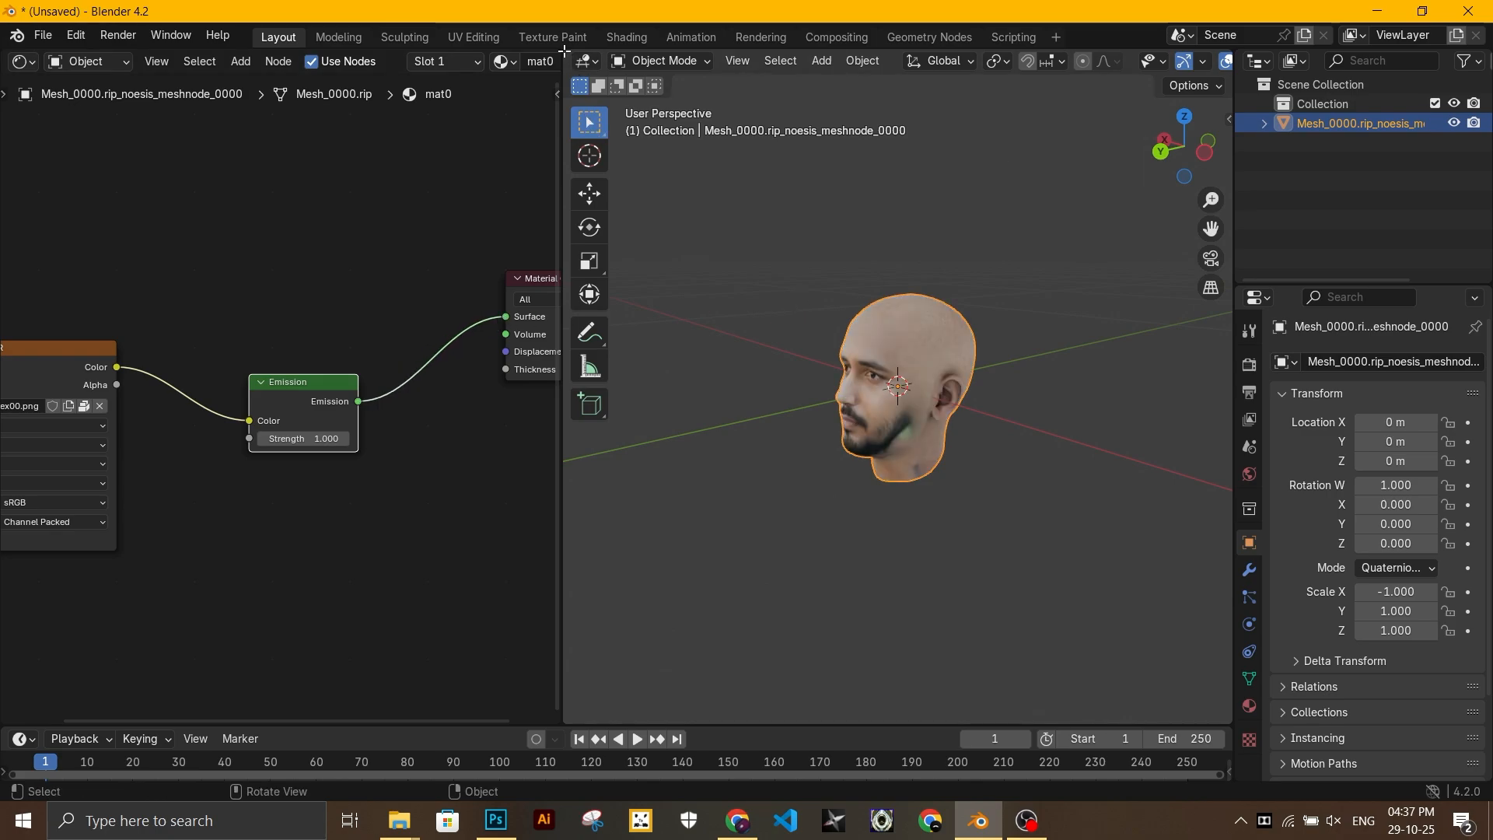
Step: Return the viewport to full width without the Shader Editor and switch to the Texture Paint workspace
{"action": "key", "text": "ctrl+space"}
{"action": "middle_click_drag", "start_coordinate": [748, 339], "coordinate": [712, 484]}
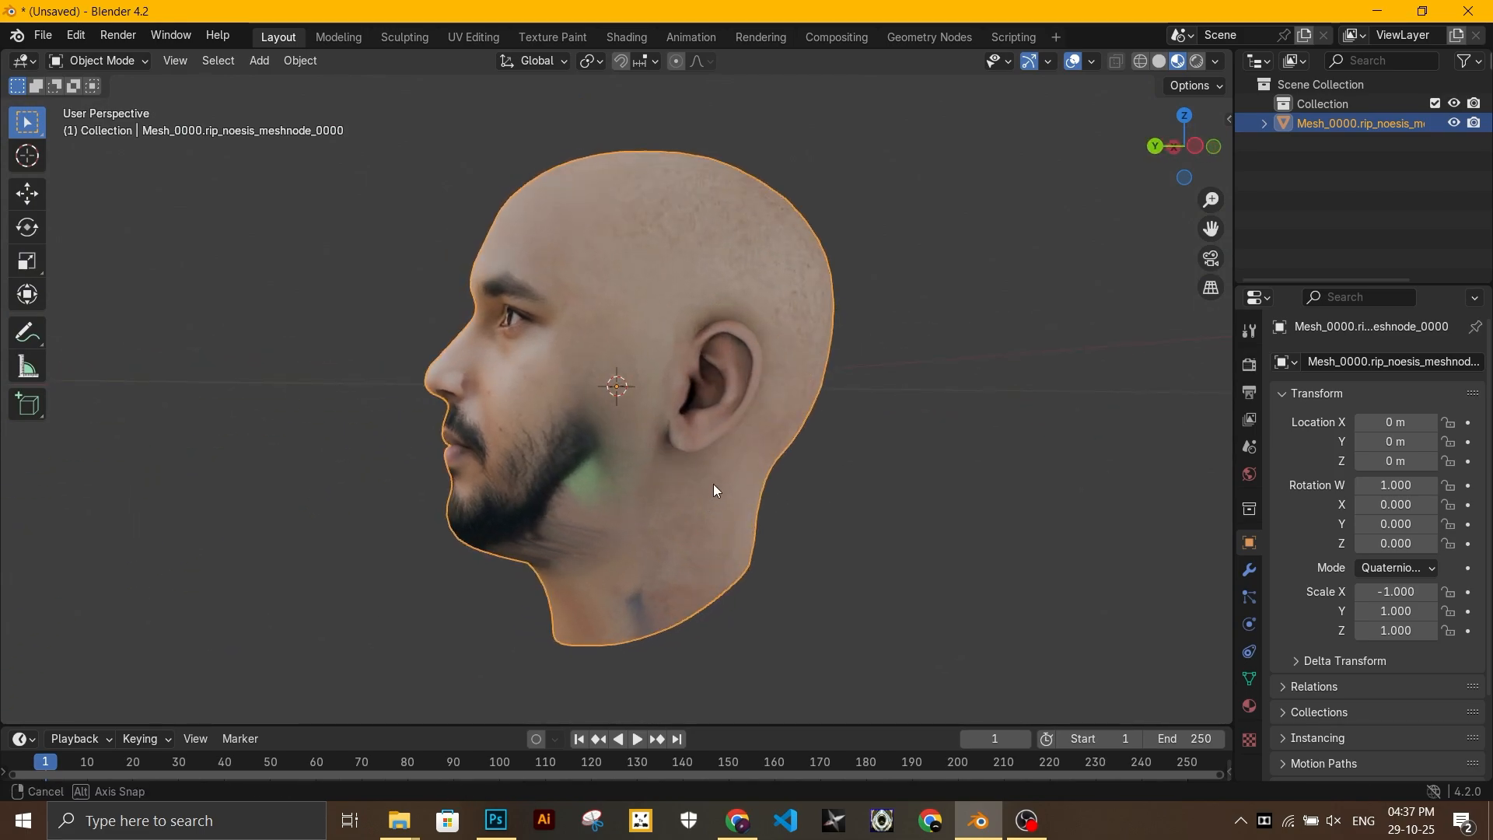
{"action": "left_click", "coordinate": [535, 39]}
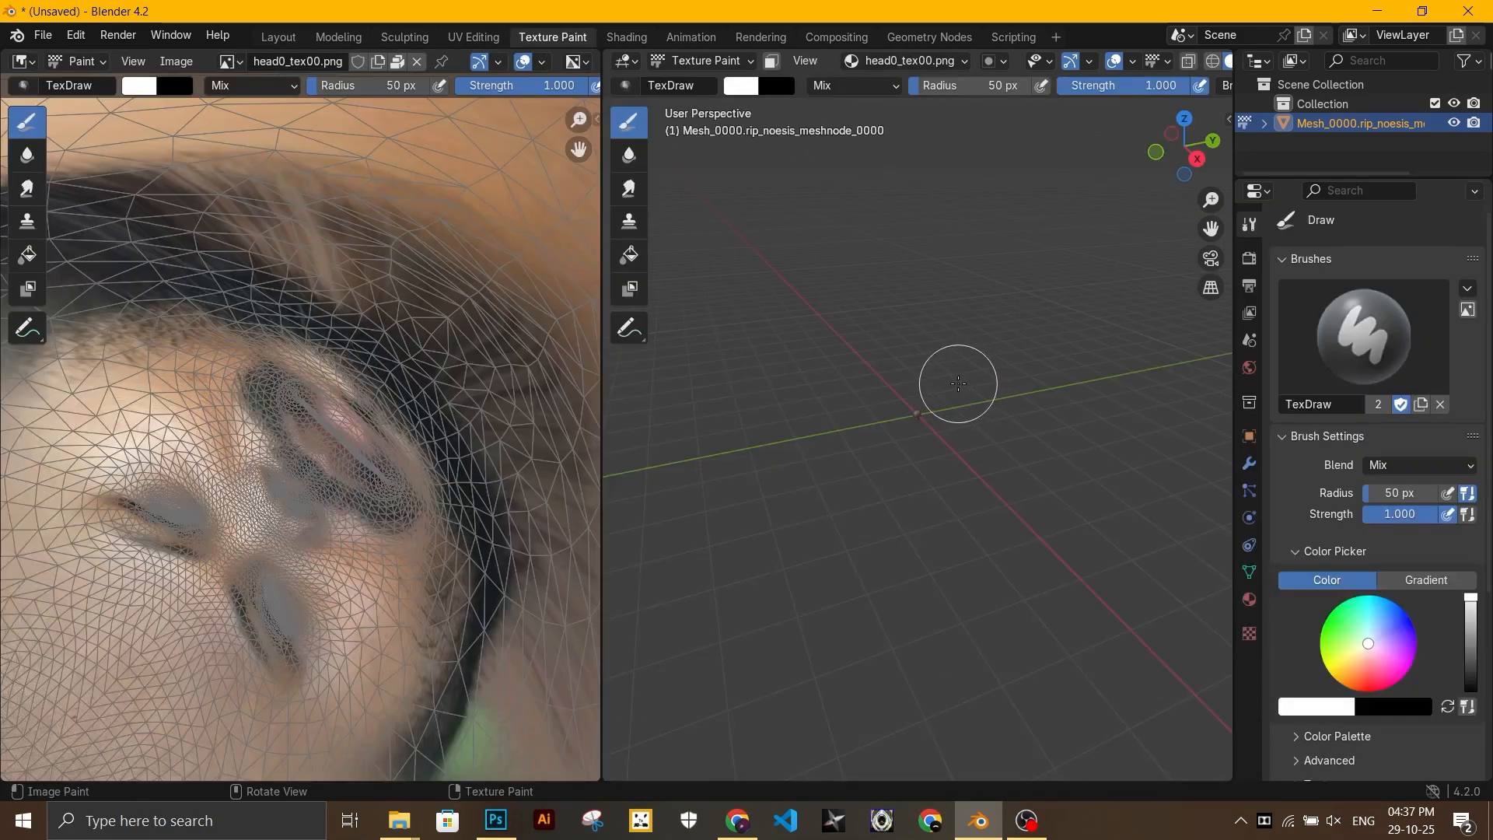
Step: Create a brush texture and load the generated side-profile photo from the aadhi folder as its image
{"action": "left_click", "coordinate": [1249, 634]}
{"action": "left_click", "coordinate": [1363, 282]}
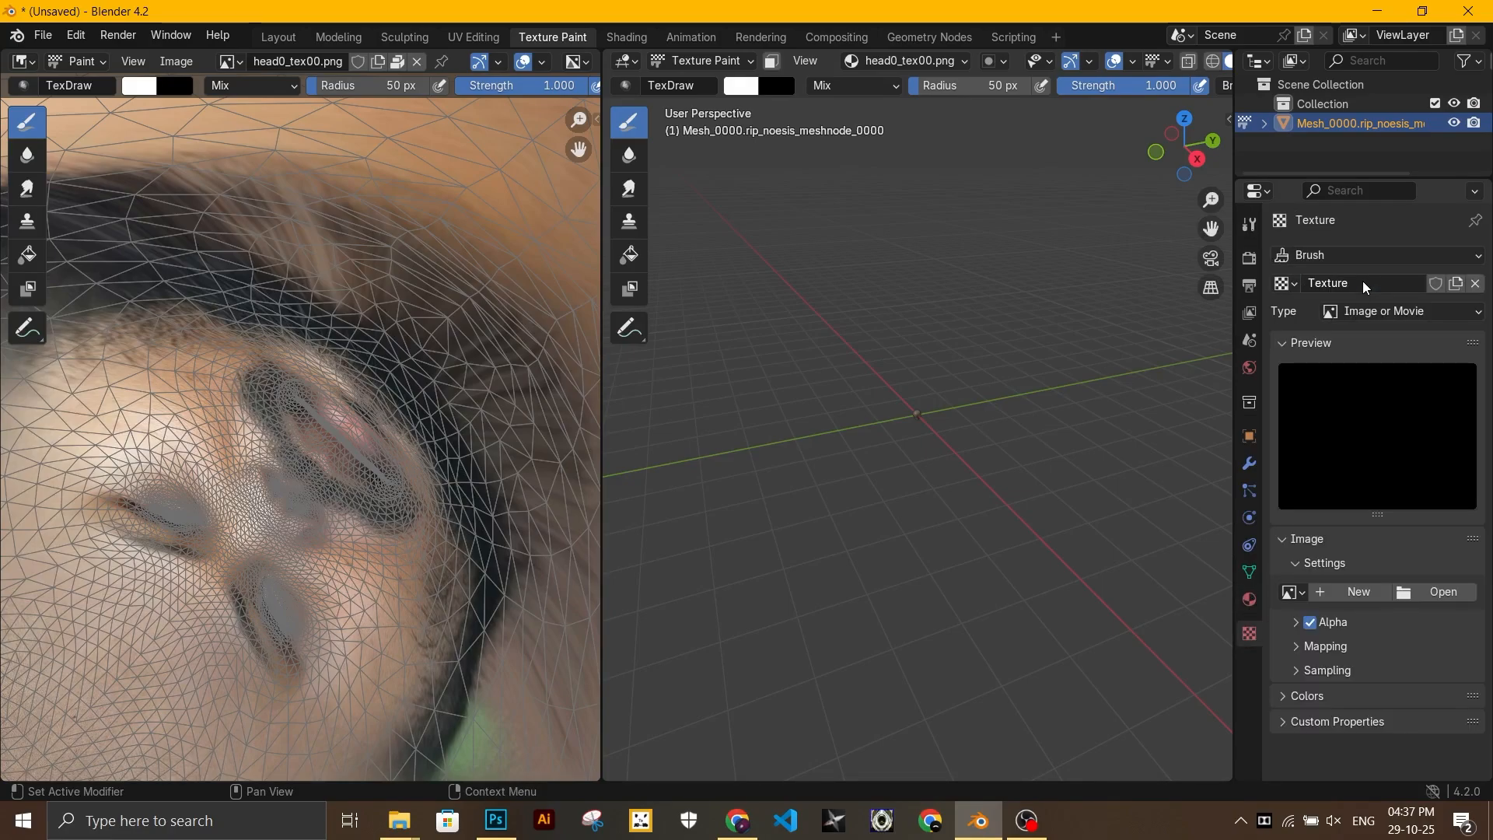
{"action": "left_click", "coordinate": [1424, 591]}
{"action": "scroll", "coordinate": [414, 530], "scroll_direction": "down", "scroll_amount": 5}
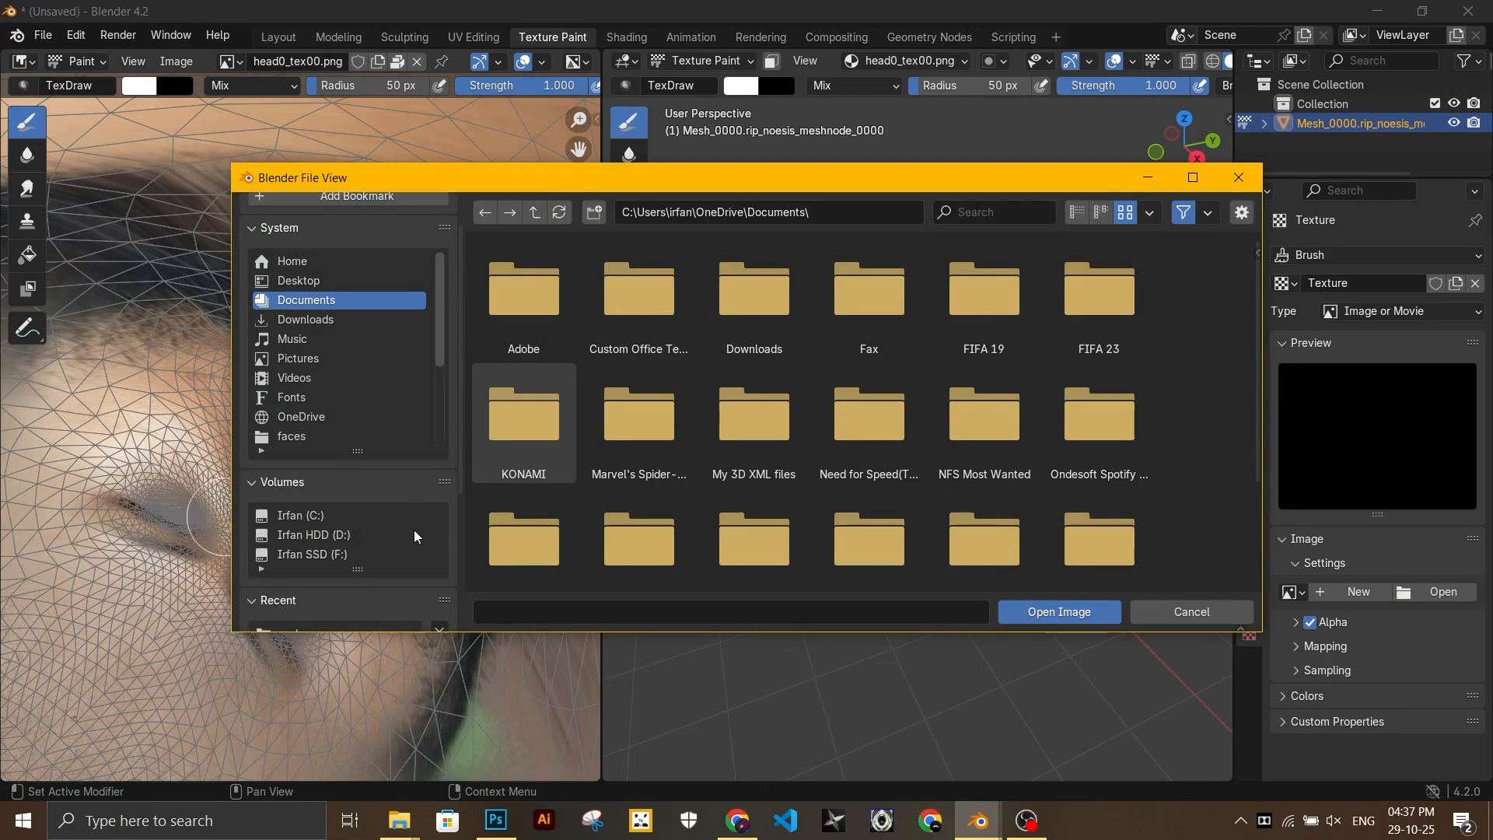
{"action": "scroll", "coordinate": [381, 523], "scroll_direction": "up", "scroll_amount": 2}
{"action": "left_click", "coordinate": [372, 557]}
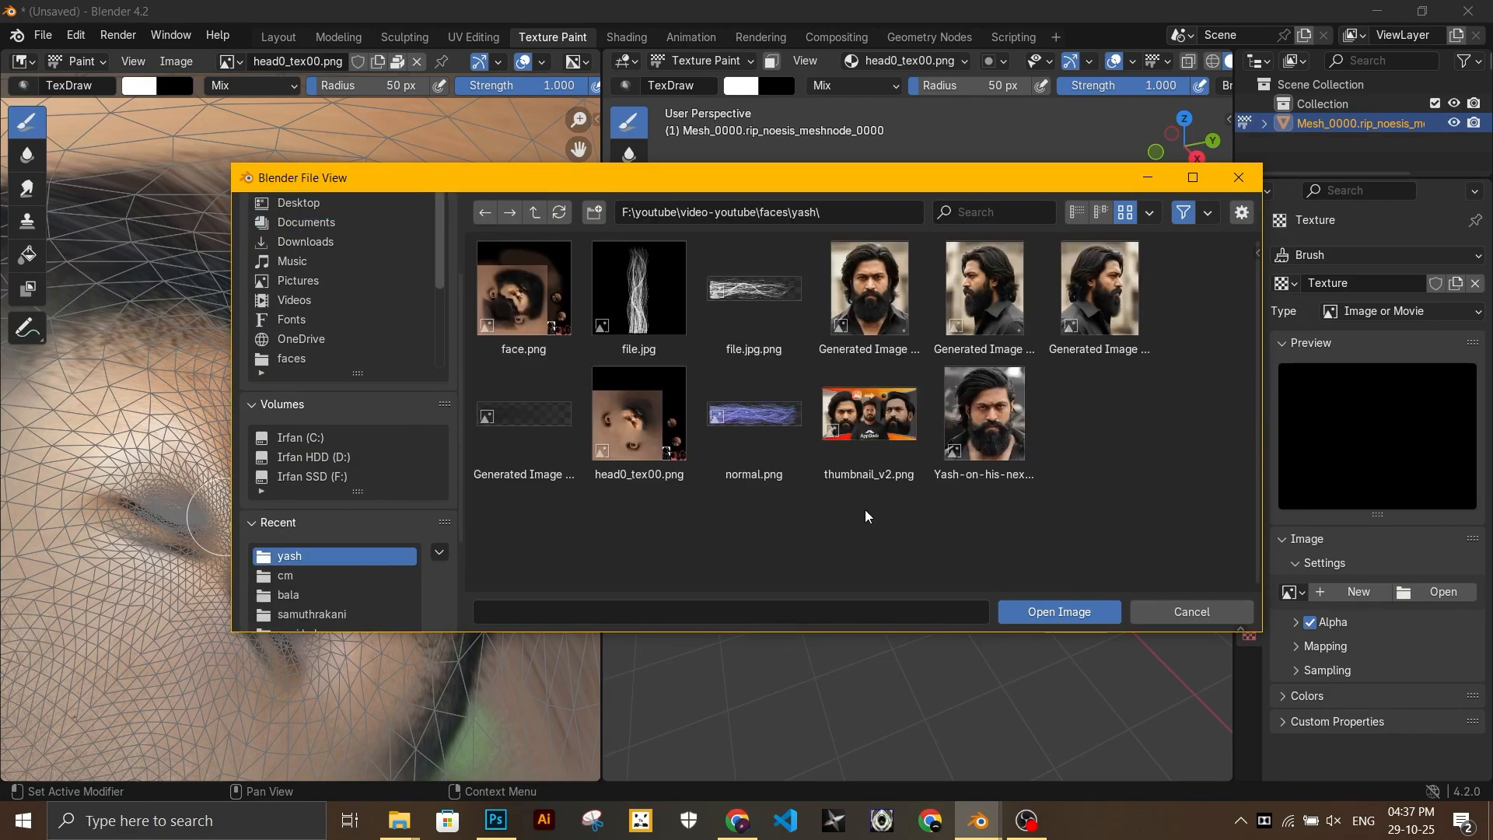
{"action": "key", "text": "BackSpace"}
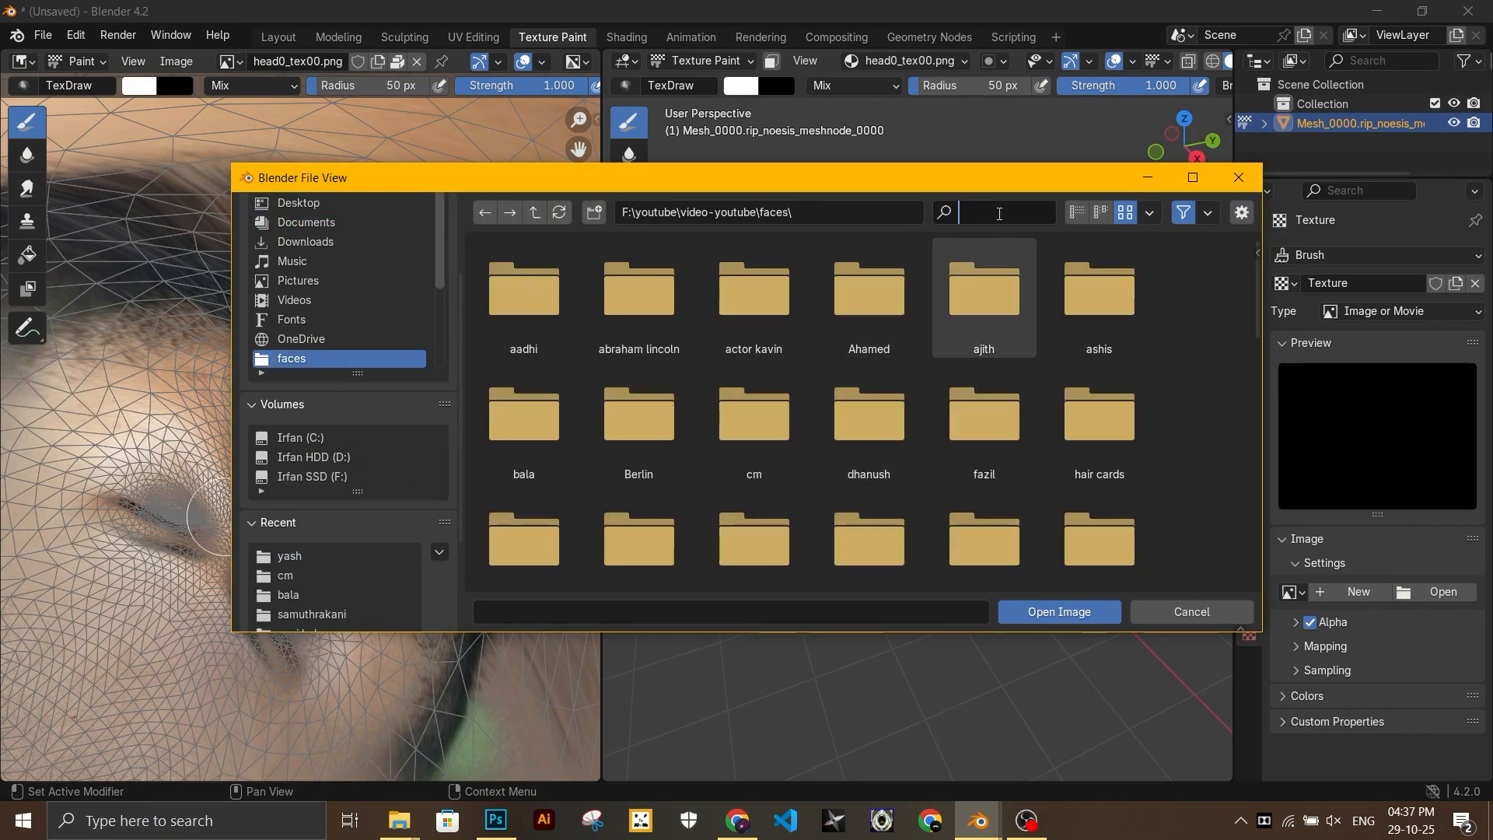
{"action": "double_click", "coordinate": [557, 324]}
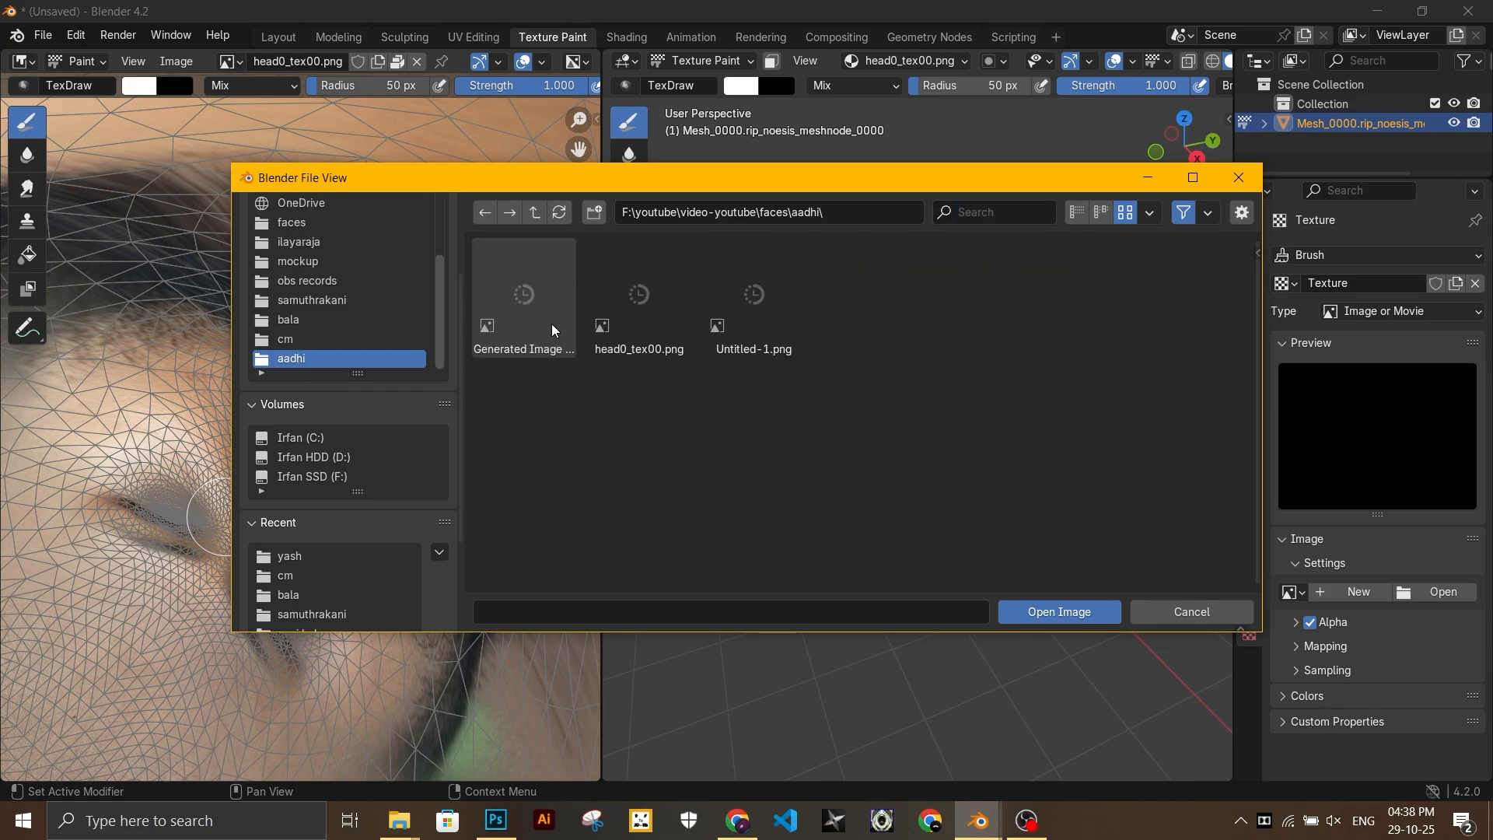
{"action": "double_click", "coordinate": [516, 290]}
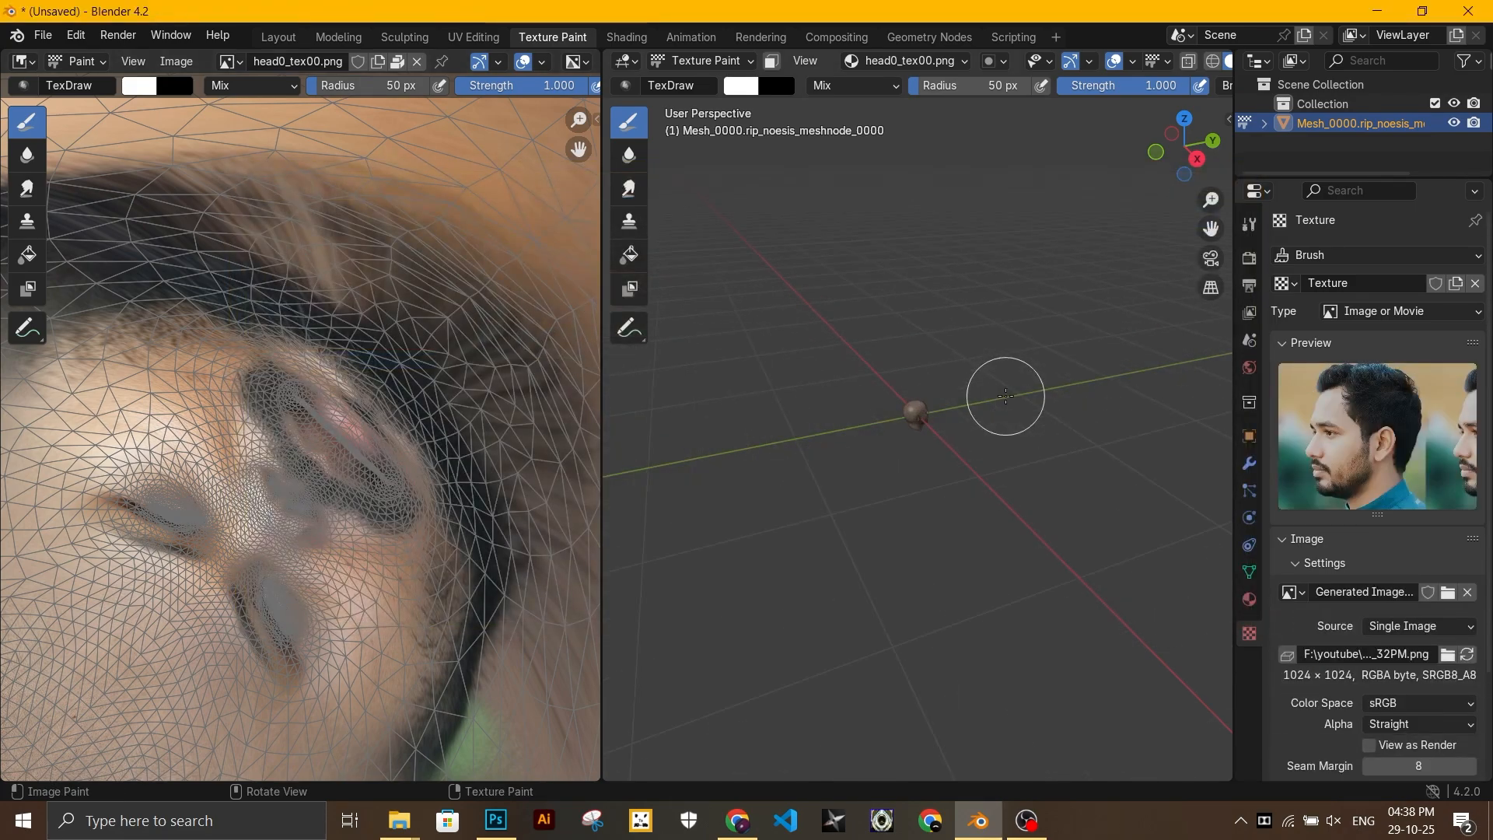
Step: Set the painting viewport to material preview shading with the head framed in side profile
{"action": "scroll", "coordinate": [1005, 395], "scroll_direction": "up", "scroll_amount": 13}
{"action": "middle_click_drag", "start_coordinate": [1000, 493], "coordinate": [684, 436]}
{"action": "scroll", "coordinate": [1120, 59], "scroll_direction": "down", "scroll_amount": 1}
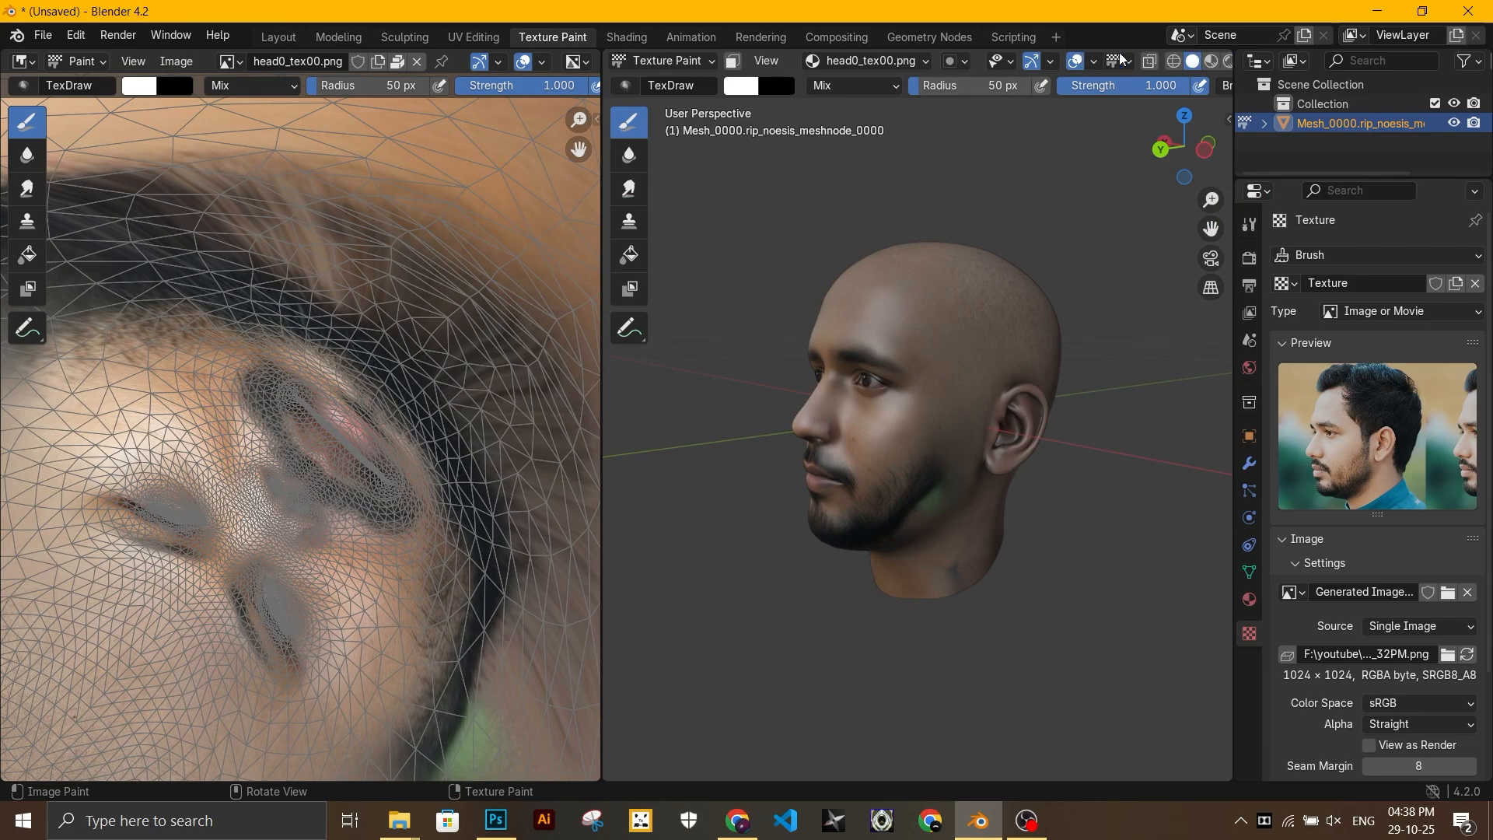
{"action": "scroll", "coordinate": [1120, 59], "scroll_direction": "down", "scroll_amount": 1}
{"action": "left_click", "coordinate": [1179, 63]}
{"action": "mouse_move", "coordinate": [1039, 540]}
{"action": "middle_mouse_down"}
{"action": "mouse_move", "coordinate": [1023, 527]}
{"action": "mouse_move", "coordinate": [1035, 550]}
{"action": "middle_mouse_up"}
{"action": "scroll", "coordinate": [1023, 527], "scroll_direction": "up", "scroll_amount": 3}
{"action": "scroll", "coordinate": [1035, 550], "scroll_direction": "down", "scroll_amount": 1}
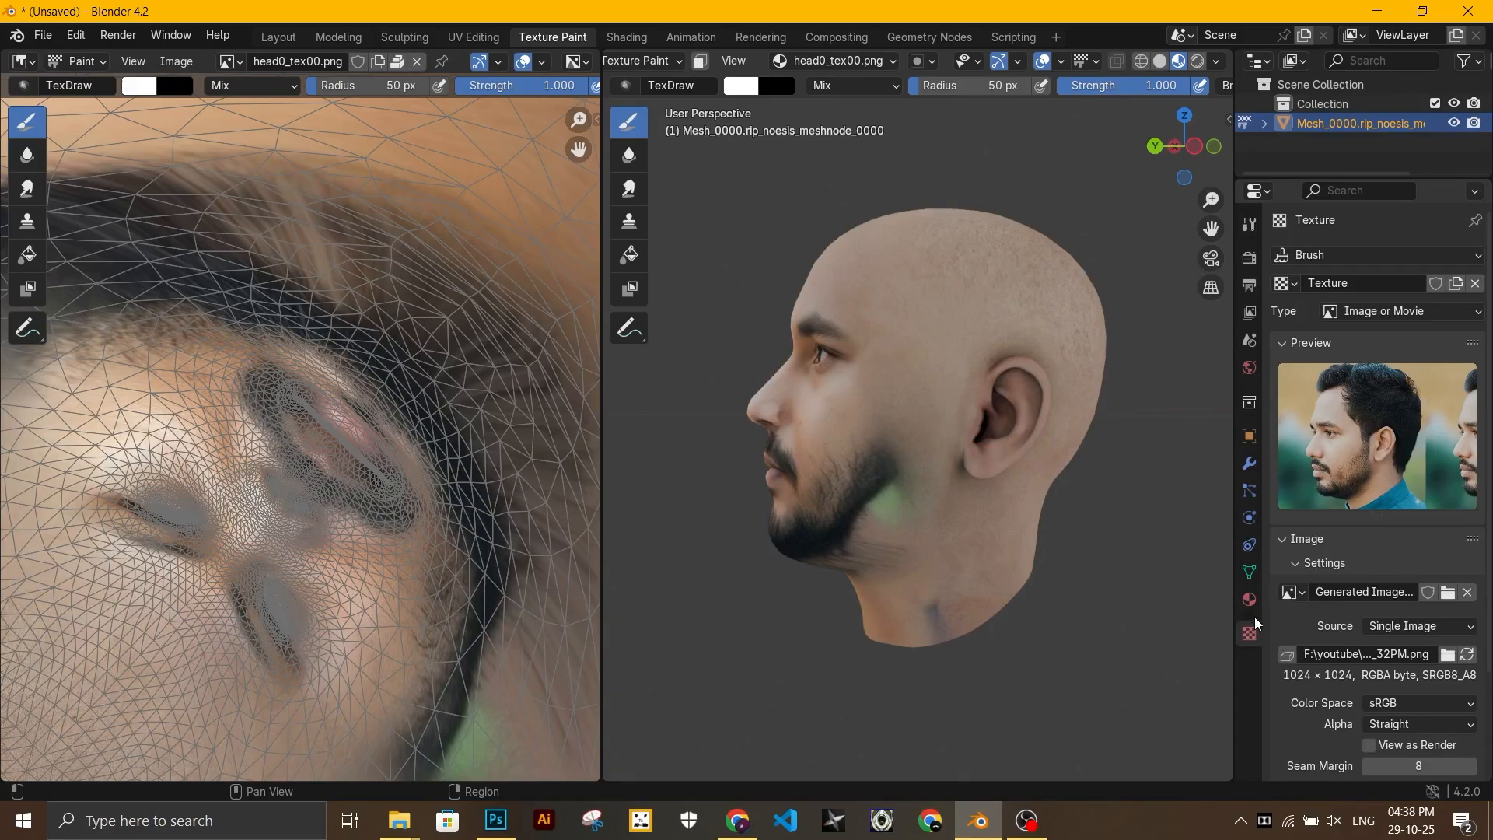
Step: Set the draw brush's texture mapping to Stencil
{"action": "left_click", "coordinate": [1250, 225]}
{"action": "scroll", "coordinate": [1339, 558], "scroll_direction": "down", "scroll_amount": 3}
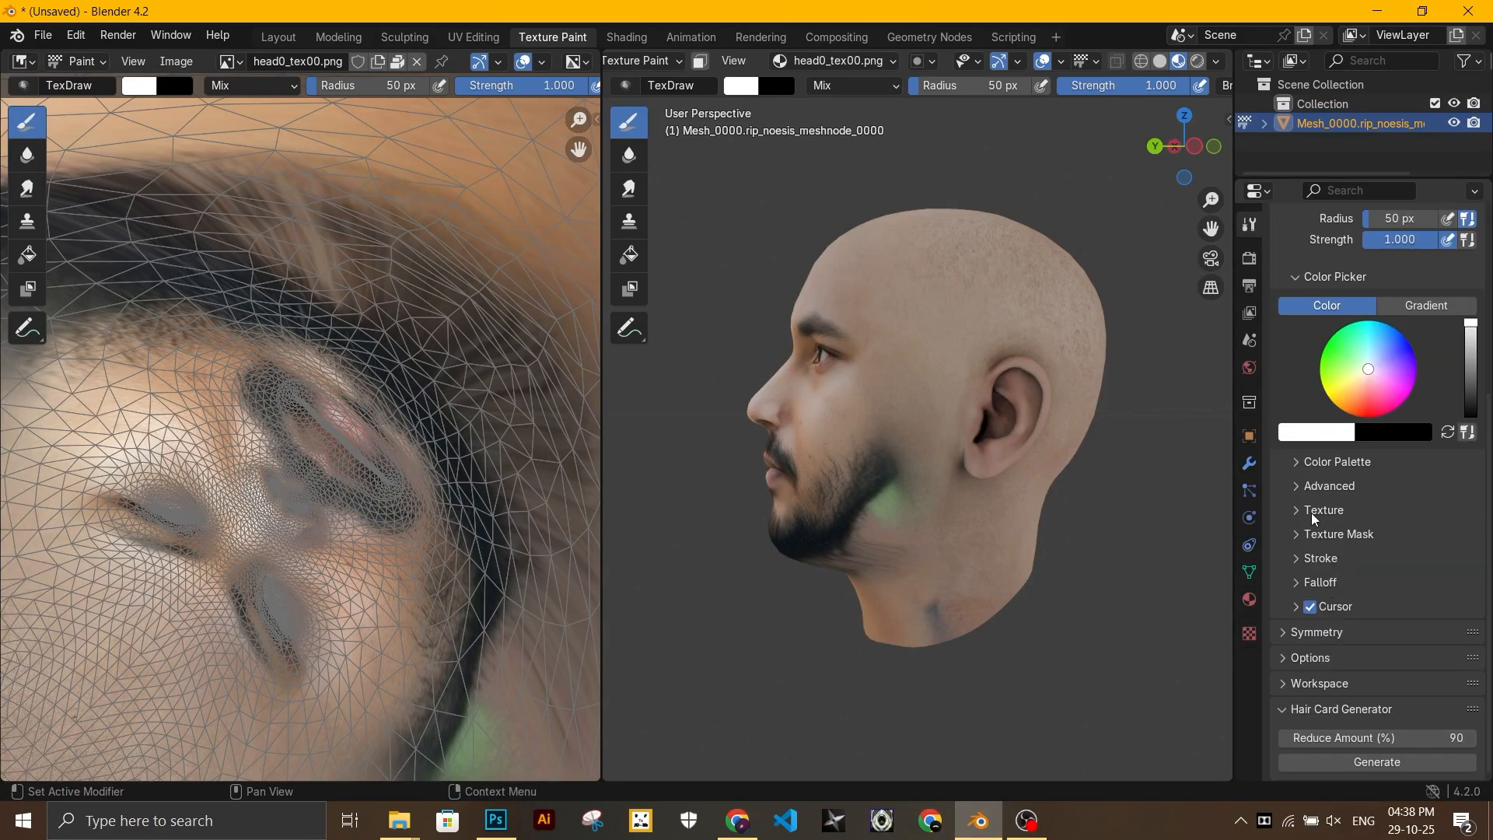
{"action": "left_click", "coordinate": [1296, 510]}
{"action": "scroll", "coordinate": [1354, 554], "scroll_direction": "down", "scroll_amount": 5}
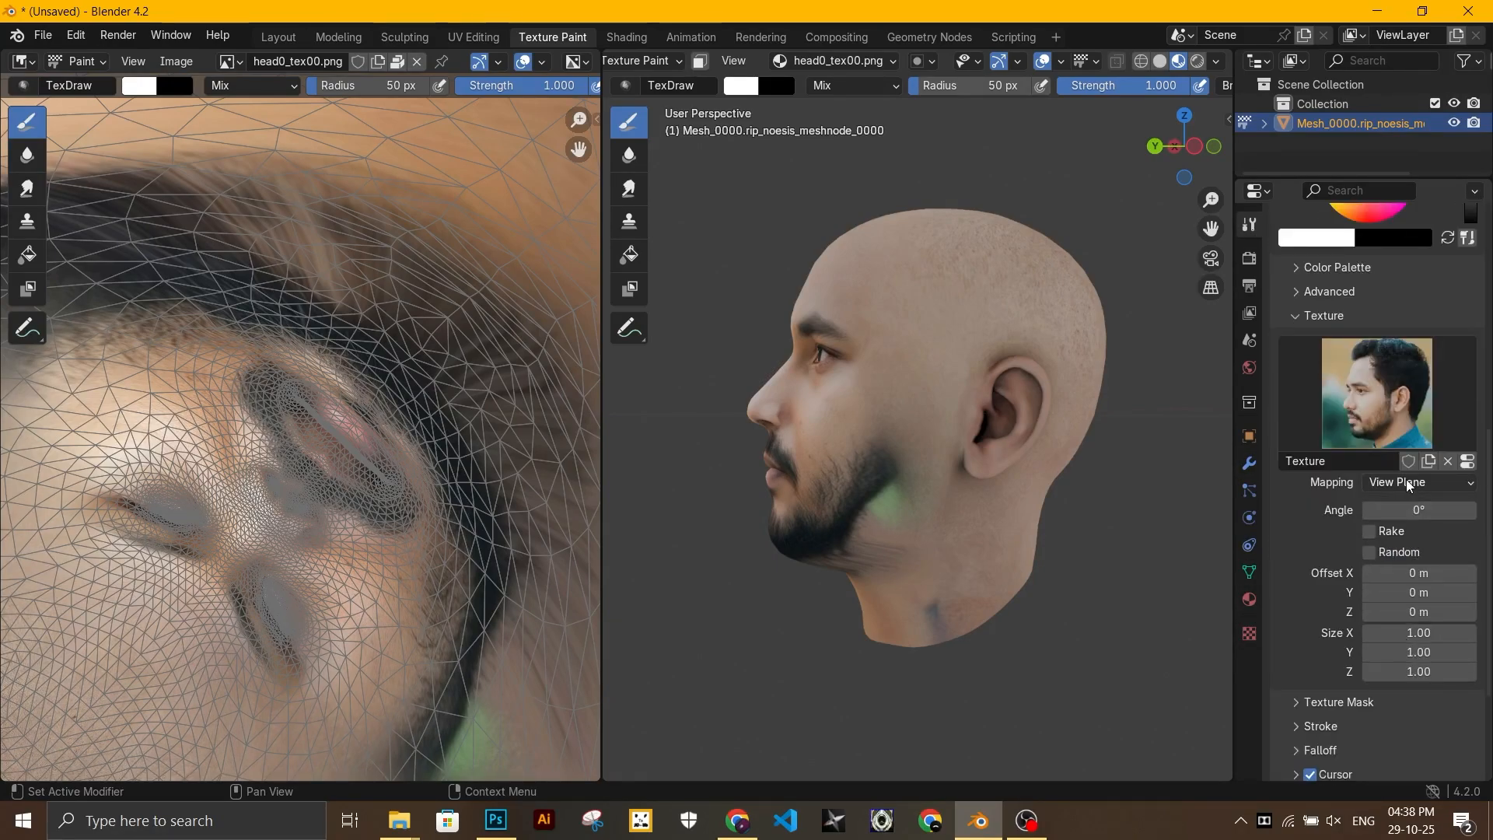
{"action": "left_click", "coordinate": [1407, 482]}
{"action": "left_click", "coordinate": [1392, 589]}
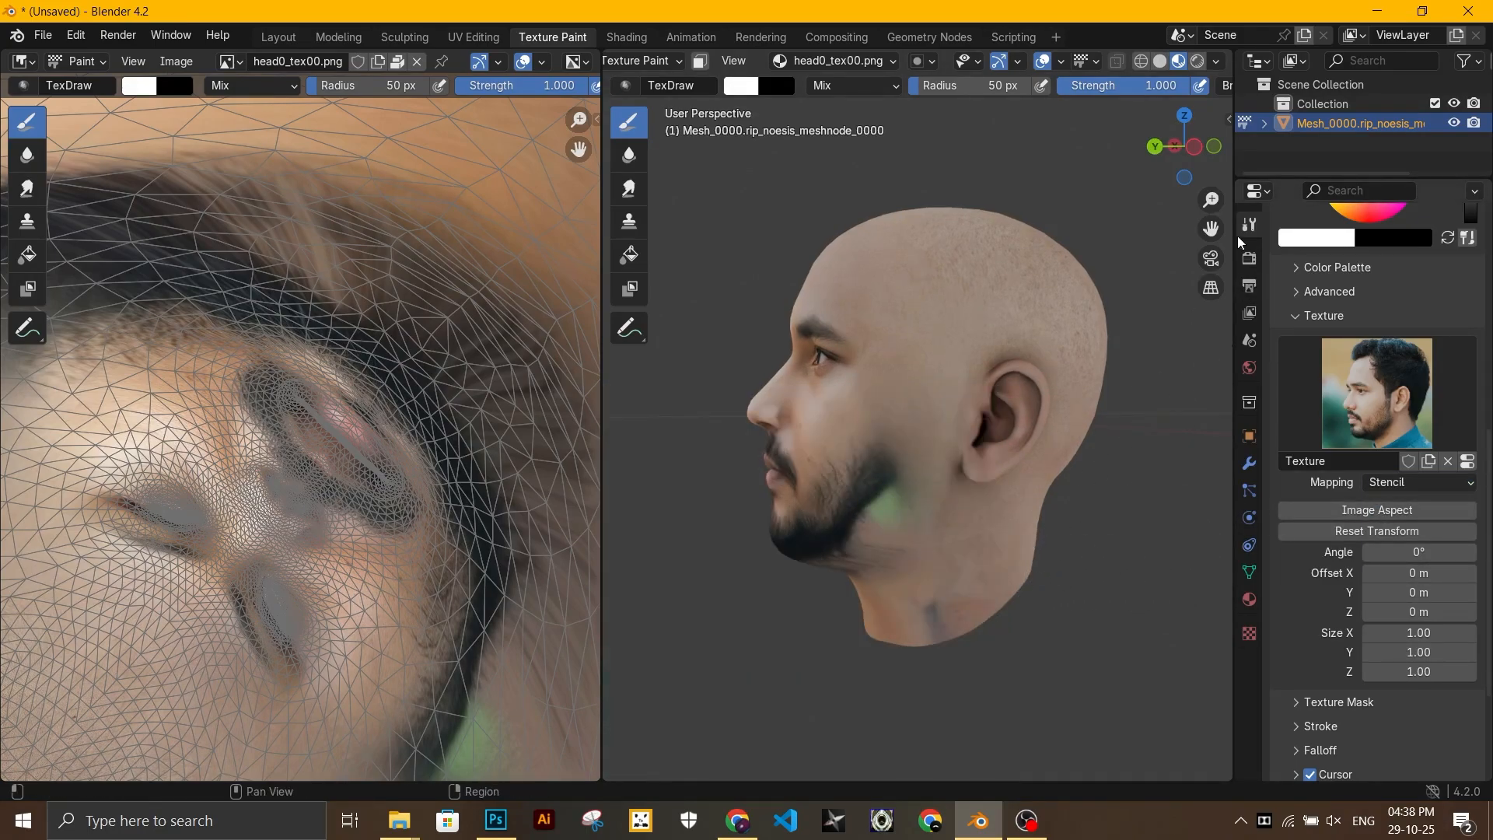
Step: Turn the head to match the side photo and align the stencil over it at an angle of 356°
{"action": "middle_click_drag", "start_coordinate": [982, 584], "coordinate": [1065, 499]}
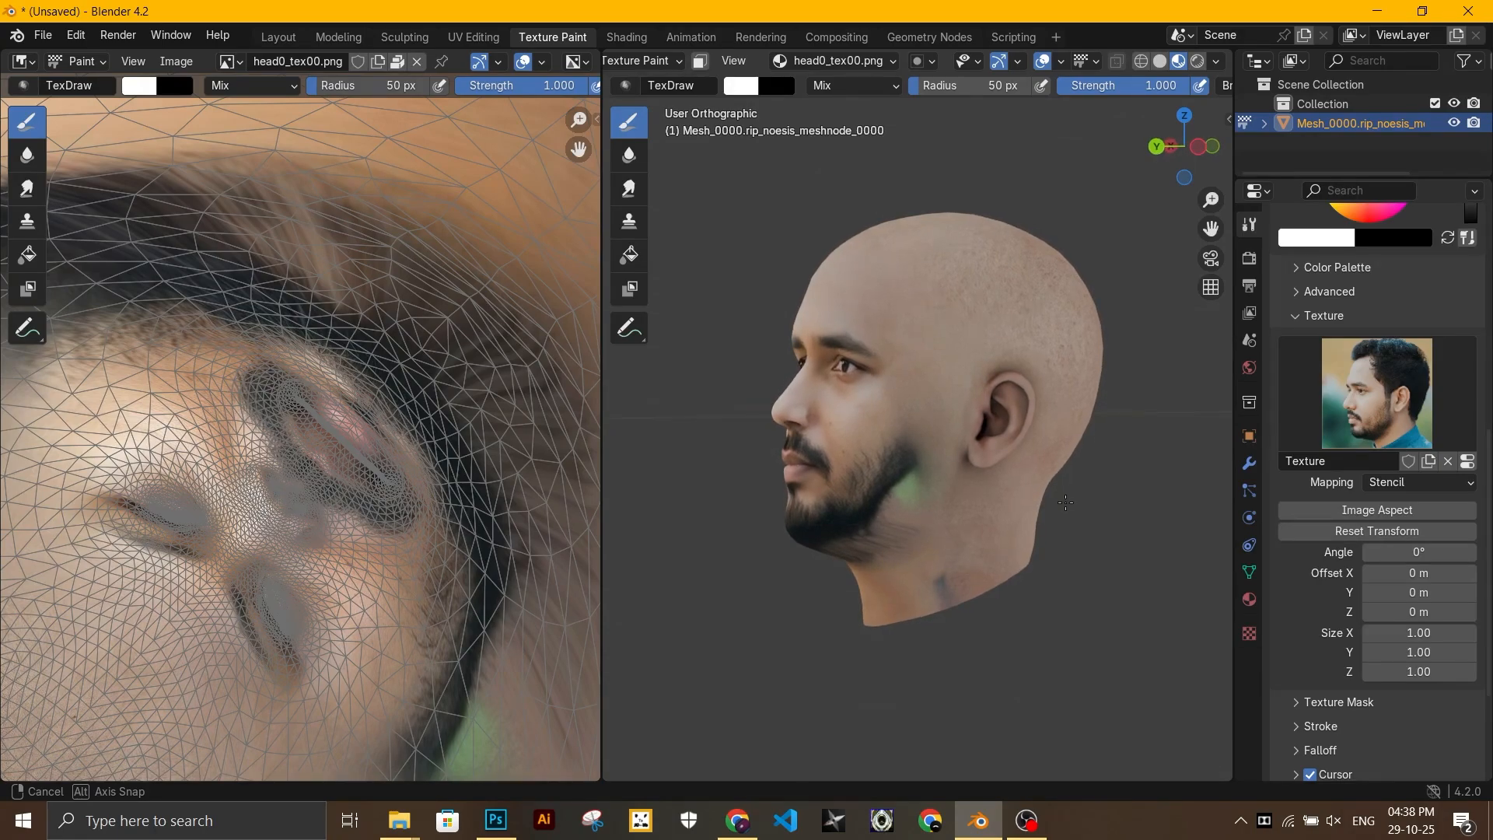
{"action": "right_click_drag", "start_coordinate": [939, 584], "coordinate": [1071, 464]}
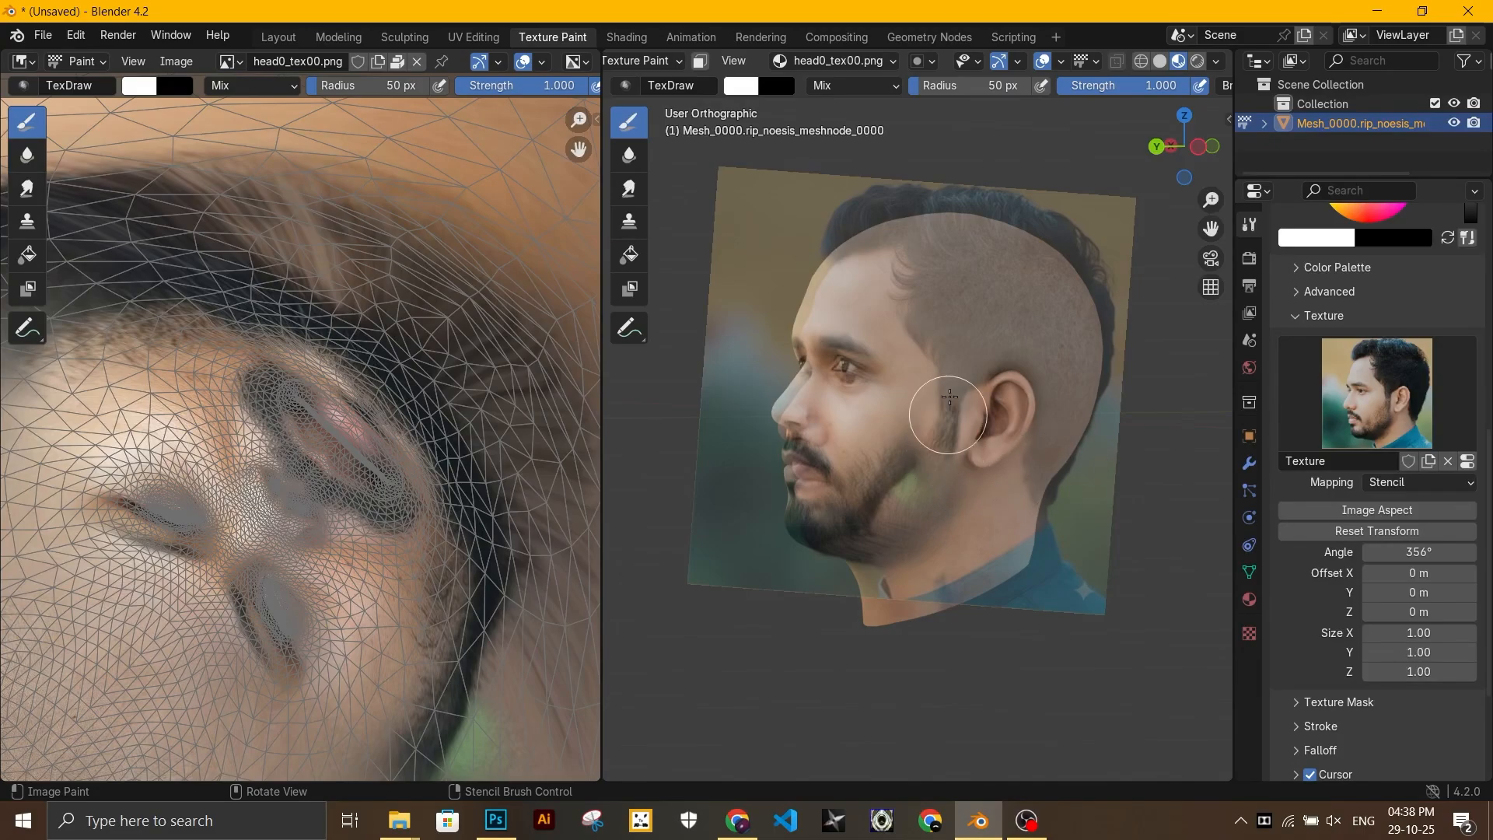
Step: Paint the photo's hair, ear and beard onto the side of the head, undoing the faulty stroke and repainting the cheek
{"action": "mouse_move", "coordinate": [918, 505]}
{"action": "left_mouse_down"}
{"action": "mouse_move", "coordinate": [906, 373]}
{"action": "mouse_move", "coordinate": [940, 223]}
{"action": "mouse_move", "coordinate": [1026, 334]}
{"action": "mouse_move", "coordinate": [1031, 519]}
{"action": "mouse_move", "coordinate": [885, 522]}
{"action": "mouse_move", "coordinate": [953, 533]}
{"action": "left_mouse_up"}
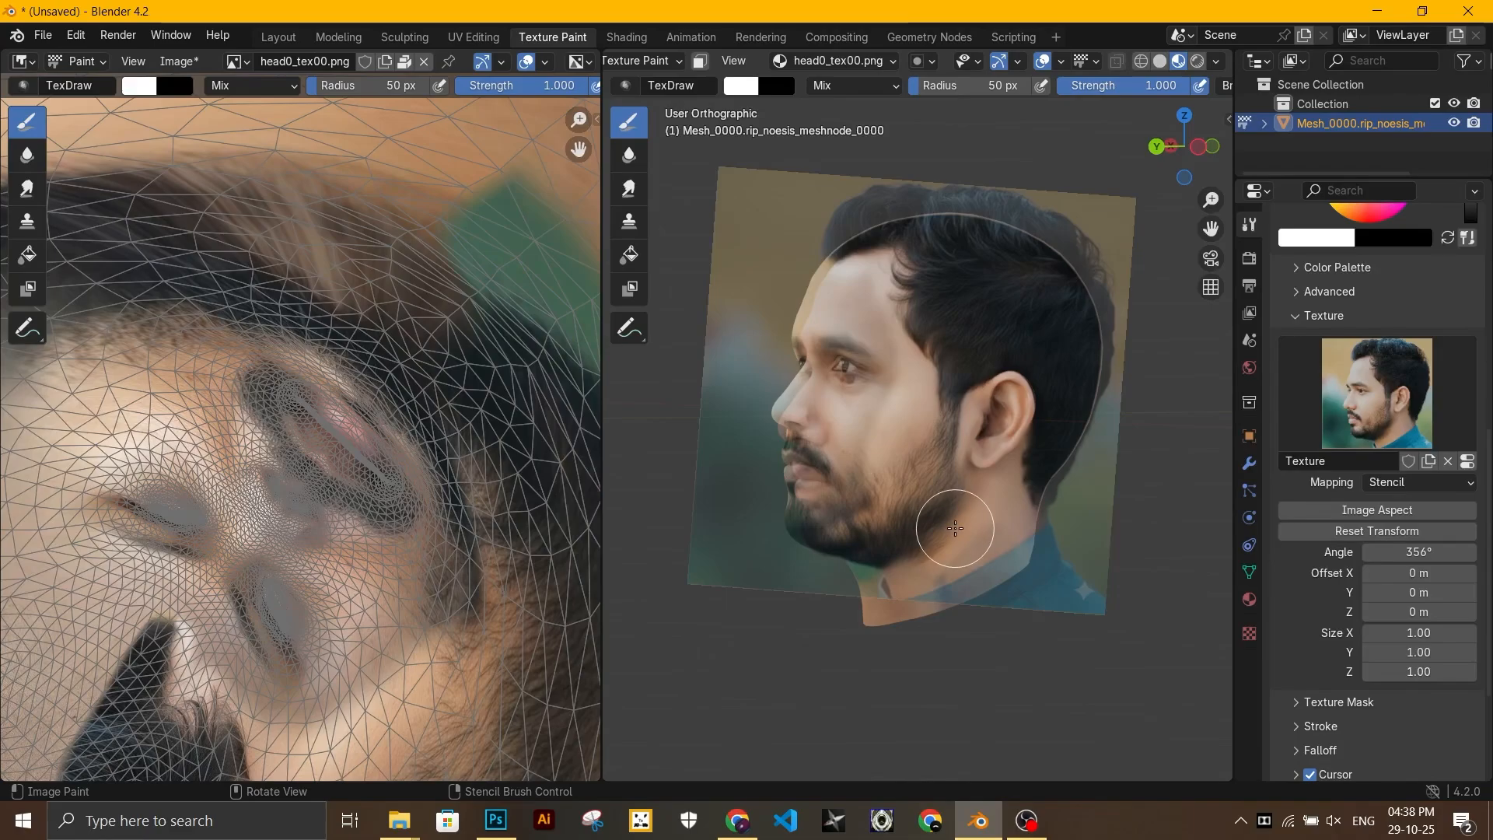
{"action": "key", "text": "ctrl+z"}
{"action": "mouse_move", "coordinate": [945, 320]}
{"action": "left_mouse_down"}
{"action": "mouse_move", "coordinate": [987, 226]}
{"action": "mouse_move", "coordinate": [943, 294]}
{"action": "mouse_move", "coordinate": [1036, 357]}
{"action": "mouse_move", "coordinate": [999, 539]}
{"action": "mouse_move", "coordinate": [933, 477]}
{"action": "left_mouse_up"}
Step: Realign the photo stencil with the enlarged head, scaling it up and rotating it to 354°
{"action": "scroll", "coordinate": [982, 490], "scroll_direction": "up", "scroll_amount": 1}
{"action": "middle_click_drag", "start_coordinate": [997, 497], "coordinate": [1004, 506]}
{"action": "right_click_drag", "start_coordinate": [1016, 507], "coordinate": [1056, 513], "text": "shift"}
{"action": "right_click_drag", "start_coordinate": [1049, 507], "coordinate": [1070, 523]}
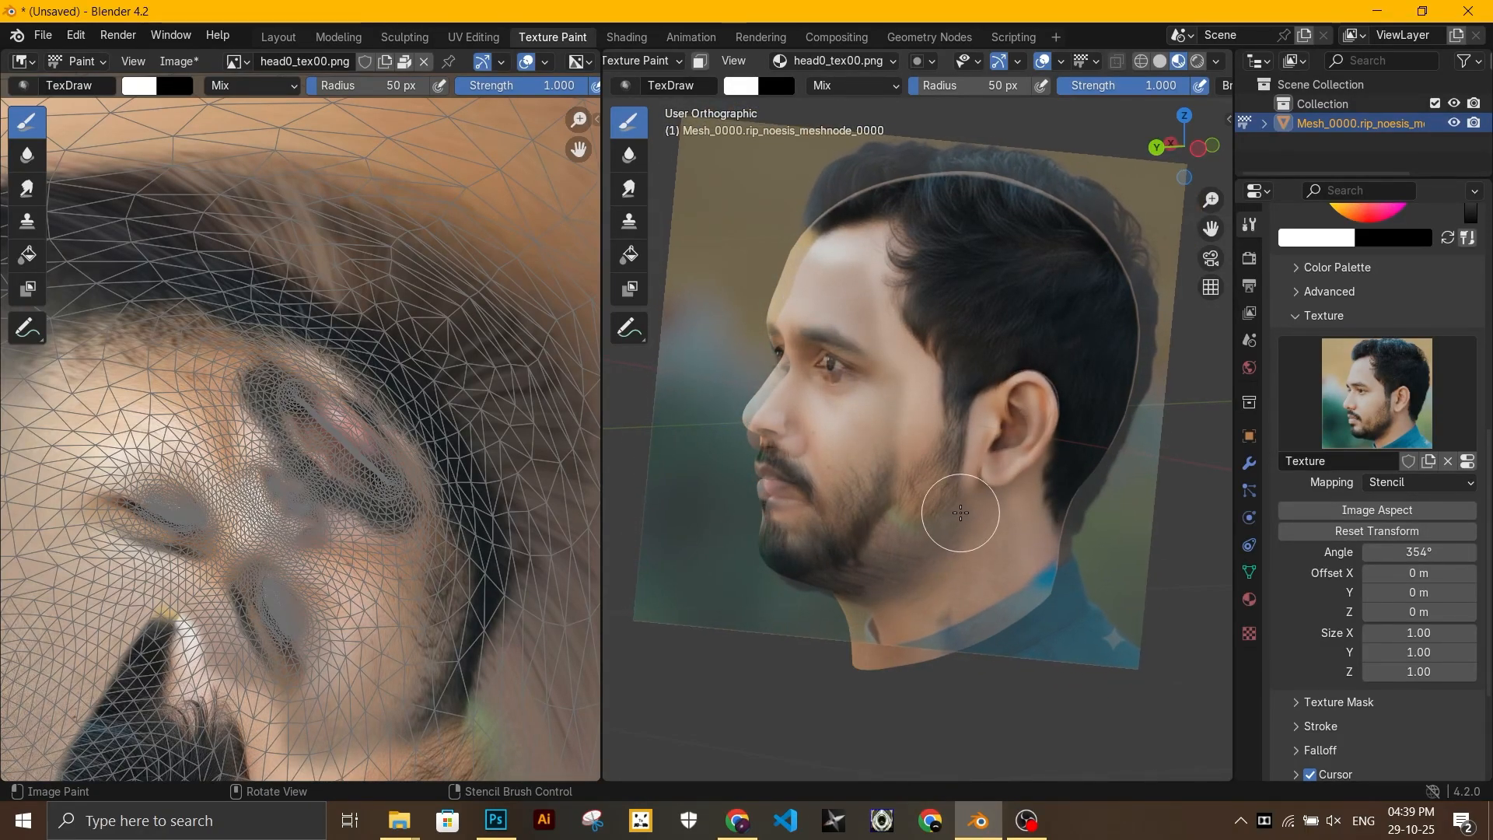
Step: Paint the photo's jaw, beard and neck onto the side of the head, nudging the stencil between strokes
{"action": "mouse_move", "coordinate": [919, 580]}
{"action": "left_mouse_down"}
{"action": "mouse_move", "coordinate": [907, 563]}
{"action": "mouse_move", "coordinate": [830, 570]}
{"action": "left_mouse_up"}
{"action": "mouse_move", "coordinate": [924, 587]}
{"action": "right_mouse_down"}
{"action": "mouse_move", "coordinate": [913, 566]}
{"action": "mouse_move", "coordinate": [851, 576]}
{"action": "mouse_move", "coordinate": [910, 563]}
{"action": "right_mouse_up"}
{"action": "mouse_move", "coordinate": [809, 542]}
{"action": "left_mouse_down"}
{"action": "mouse_move", "coordinate": [853, 553]}
{"action": "mouse_move", "coordinate": [837, 570]}
{"action": "mouse_move", "coordinate": [864, 545]}
{"action": "mouse_move", "coordinate": [833, 550]}
{"action": "mouse_move", "coordinate": [899, 600]}
{"action": "mouse_move", "coordinate": [921, 576]}
{"action": "left_mouse_up"}
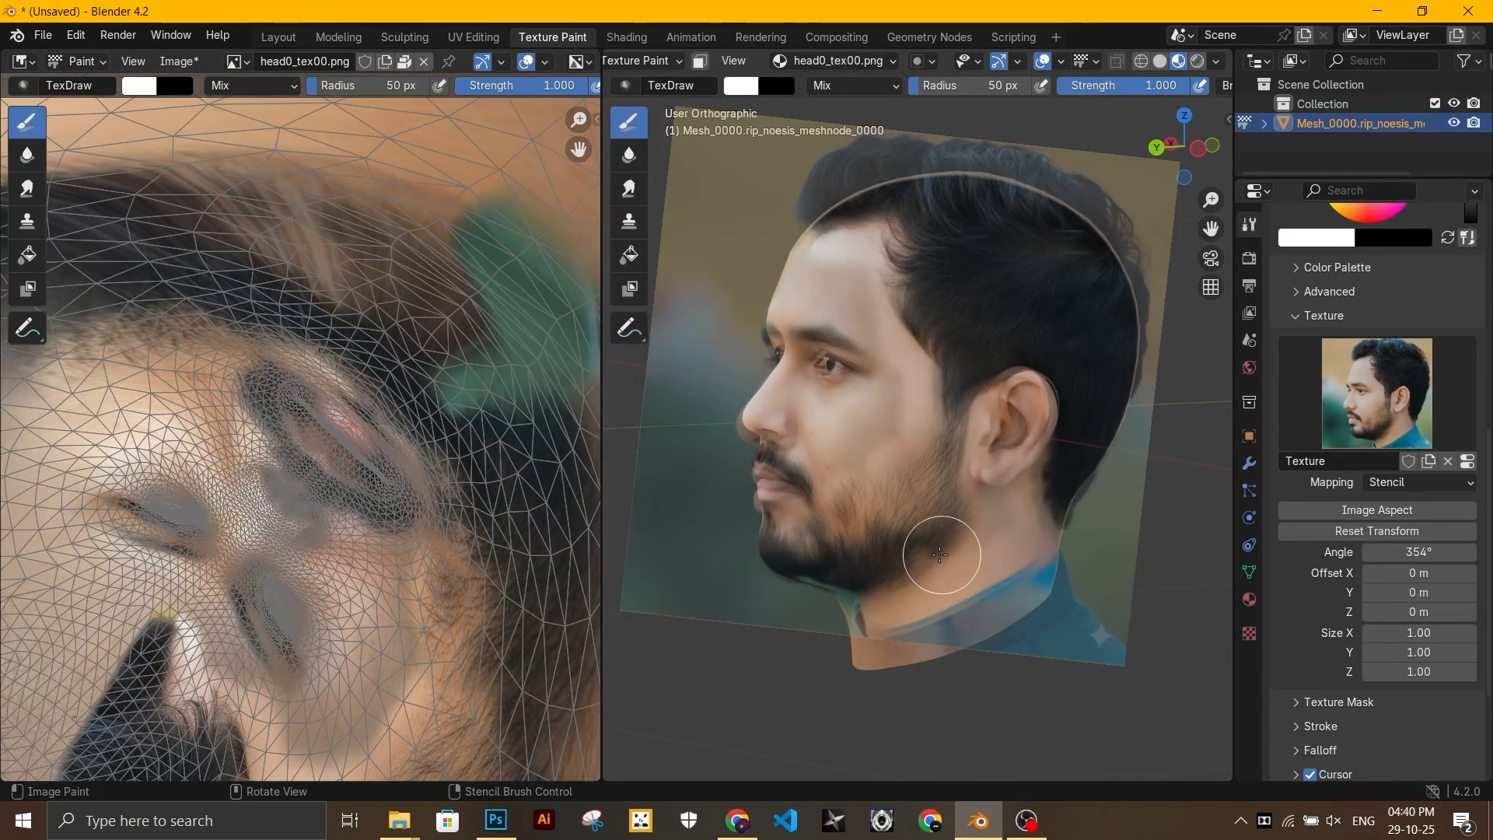
{"action": "mouse_move", "coordinate": [1010, 563]}
{"action": "right_mouse_down"}
{"action": "mouse_move", "coordinate": [1008, 544]}
{"action": "mouse_move", "coordinate": [1032, 560]}
{"action": "right_mouse_up"}
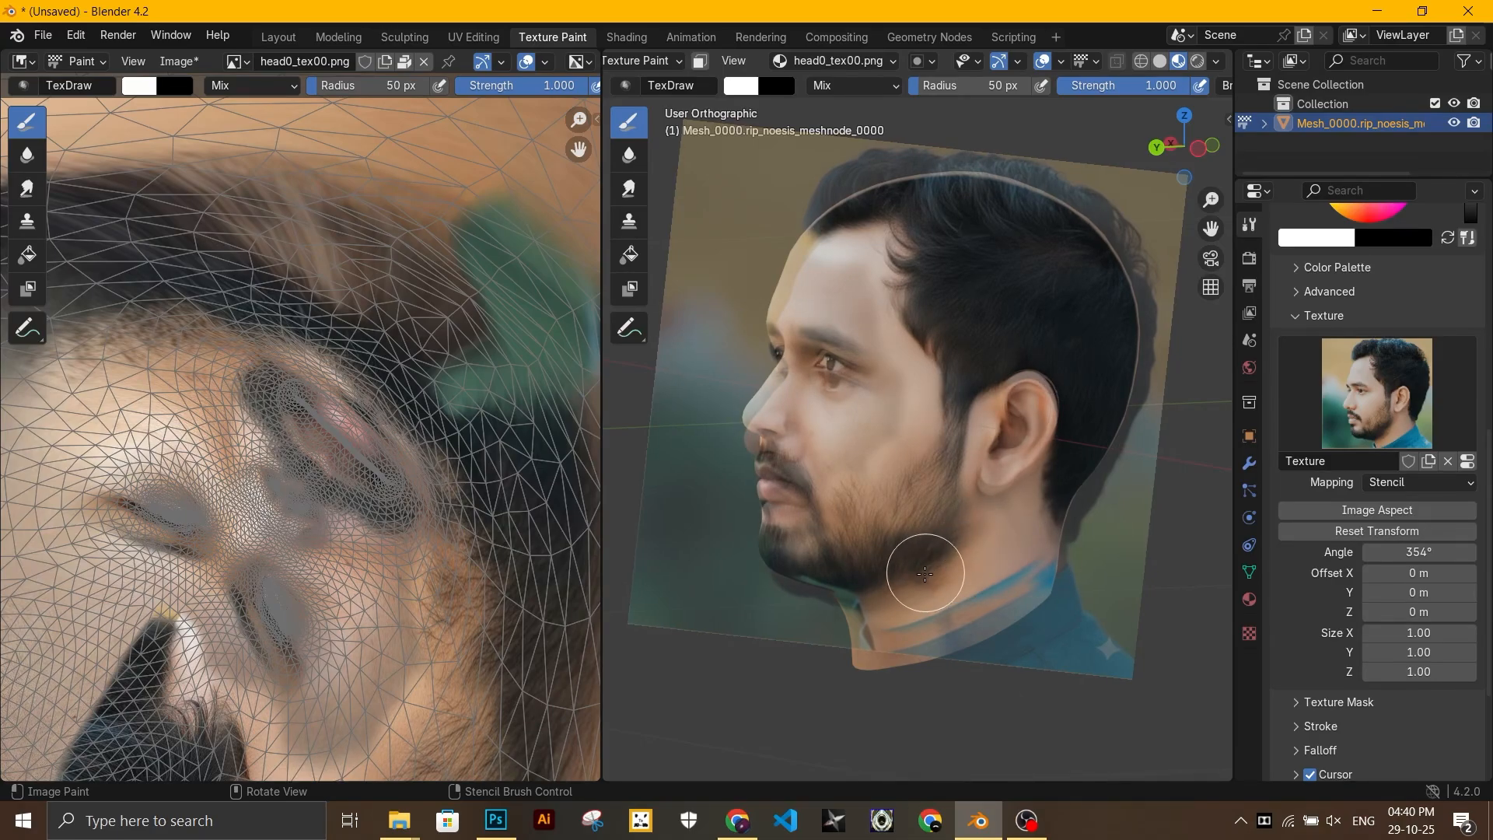
Step: Turn to the head's unpainted side, then duplicate the side-profile photo in File Explorer and mirror the copy horizontally
{"action": "middle_click_drag", "start_coordinate": [939, 567], "coordinate": [1214, 567]}
{"action": "left_click", "coordinate": [398, 819]}
{"action": "left_click", "coordinate": [339, 231]}
{"action": "key", "text": "ctrl+c"}
{"action": "key", "text": "ctrl+v"}
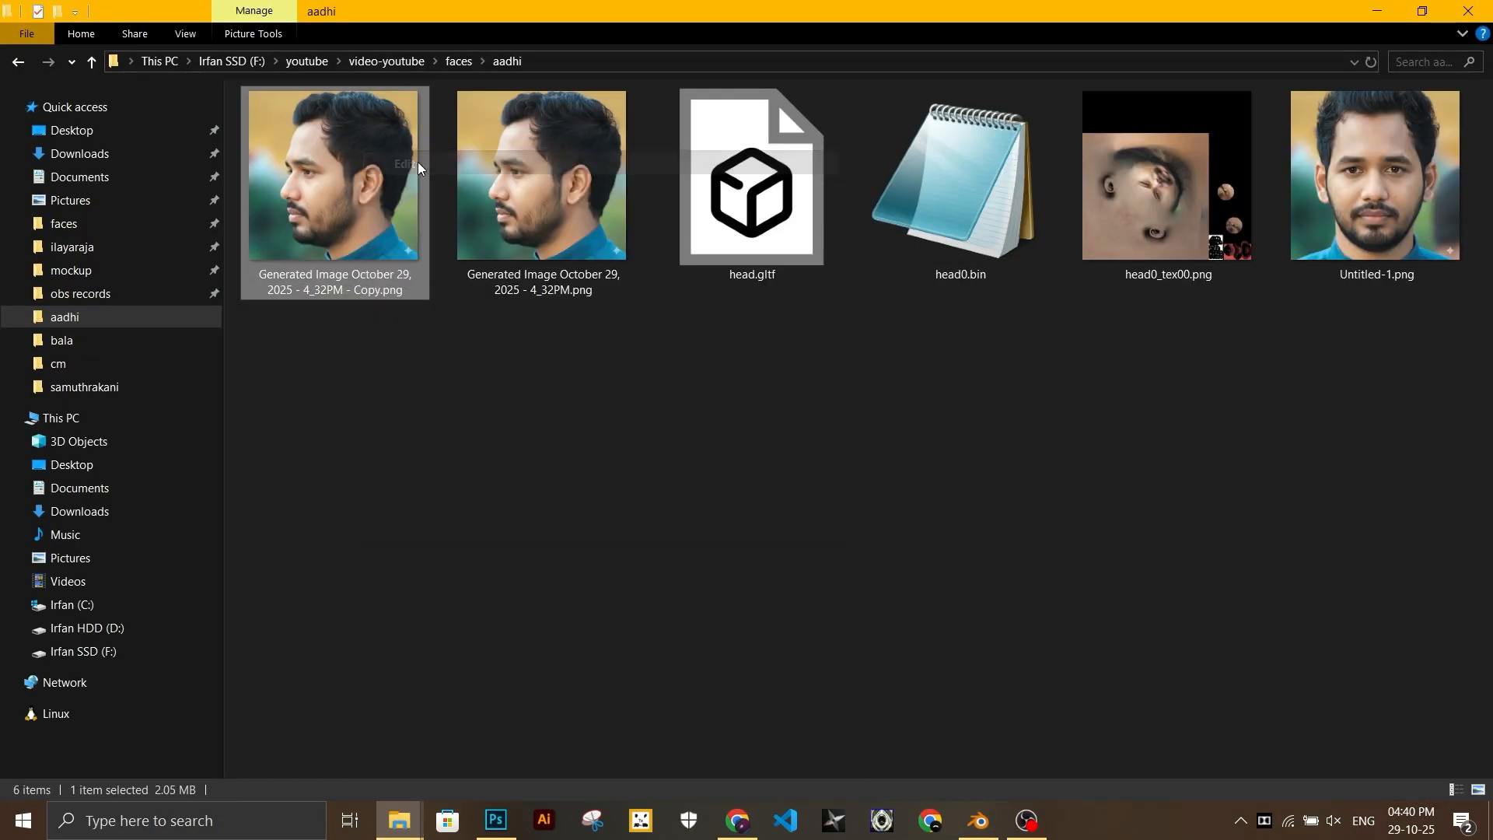
{"action": "key", "text": "Return"}
{"action": "left_click", "coordinate": [1239, 164]}
{"action": "left_click", "coordinate": [1377, 11]}
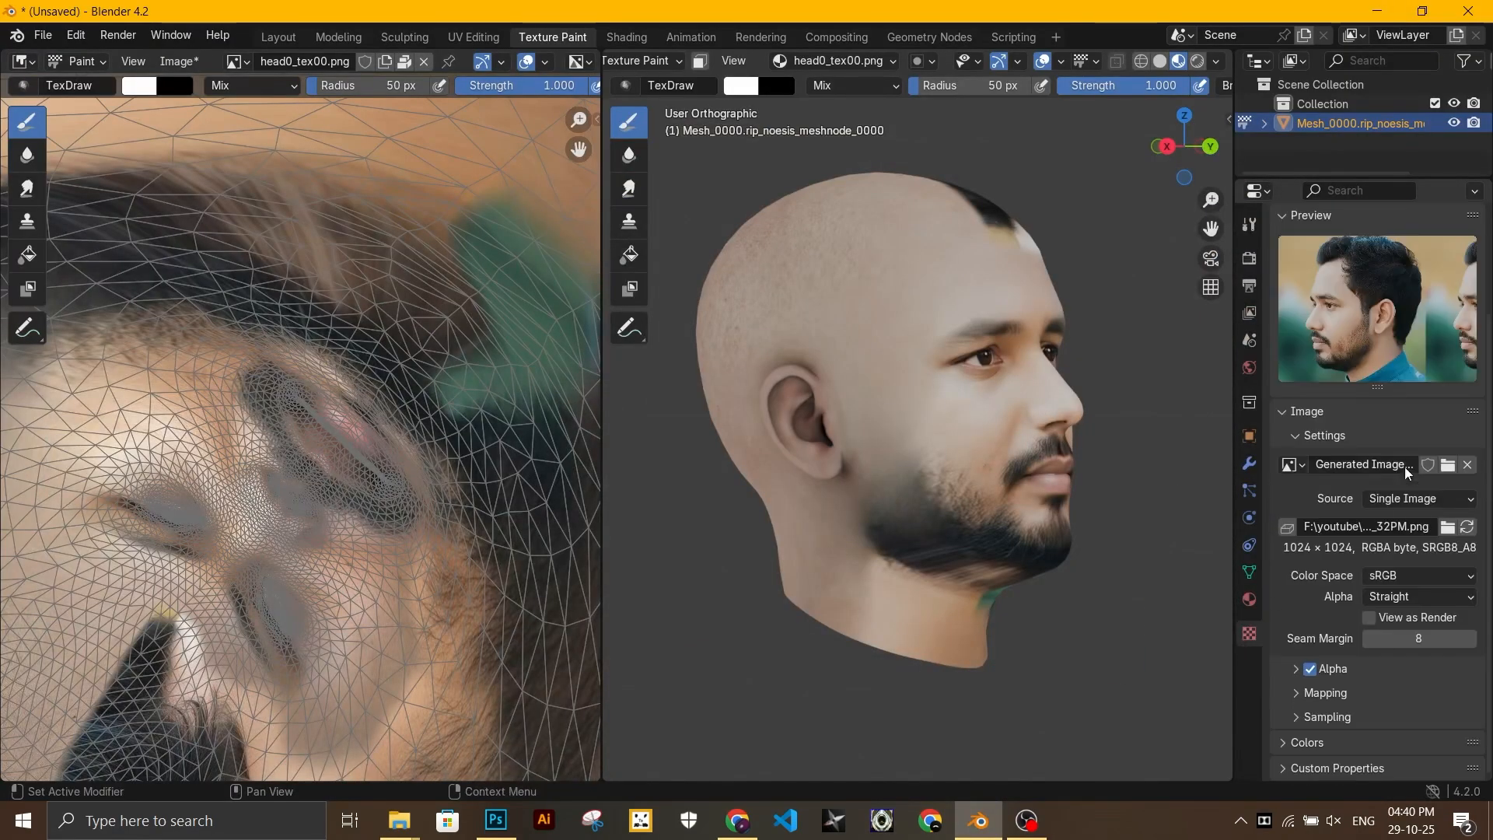
Step: Load the mirrored photo copy as the brush texture and rotate its stencil to match the head's unpainted side
{"action": "left_click", "coordinate": [1447, 464]}
{"action": "double_click", "coordinate": [878, 384]}
{"action": "mouse_move", "coordinate": [1135, 494]}
{"action": "right_mouse_down", "text": "ctrl"}
{"action": "mouse_move", "coordinate": [1139, 472]}
{"action": "mouse_move", "coordinate": [1087, 504]}
{"action": "right_mouse_up", "text": "ctrl"}
{"action": "right_click_drag", "start_coordinate": [909, 459], "coordinate": [923, 460], "text": "ctrl"}
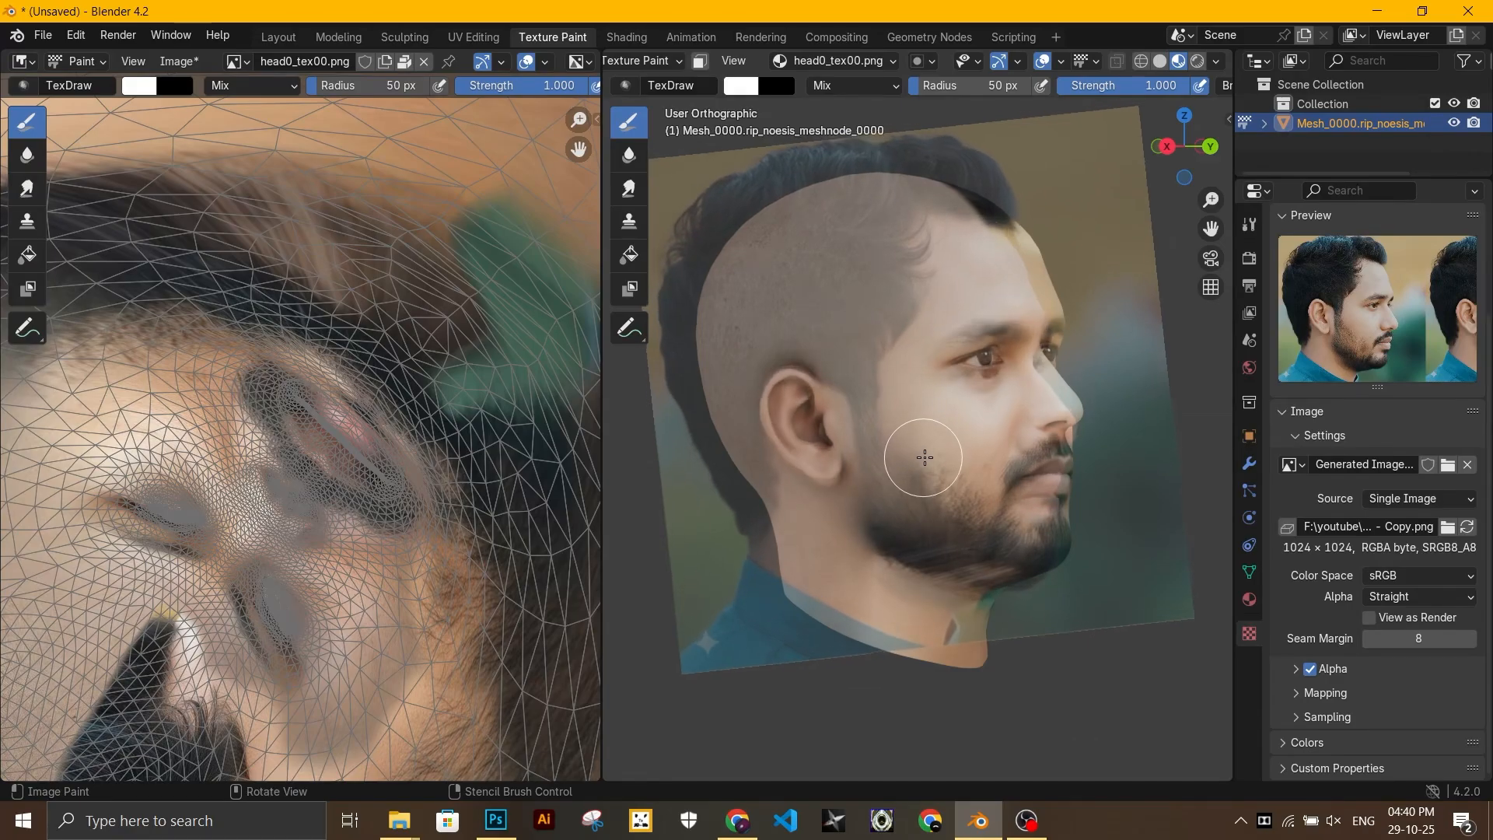
Step: Paint the mirrored photo's hair, ear and beard onto this side of the head, shifting the stencil for the jaw
{"action": "mouse_move", "coordinate": [811, 402]}
{"action": "left_mouse_down"}
{"action": "mouse_move", "coordinate": [861, 403]}
{"action": "mouse_move", "coordinate": [928, 200]}
{"action": "mouse_move", "coordinate": [689, 316]}
{"action": "mouse_move", "coordinate": [804, 340]}
{"action": "mouse_move", "coordinate": [787, 319]}
{"action": "mouse_move", "coordinate": [872, 457]}
{"action": "left_mouse_up"}
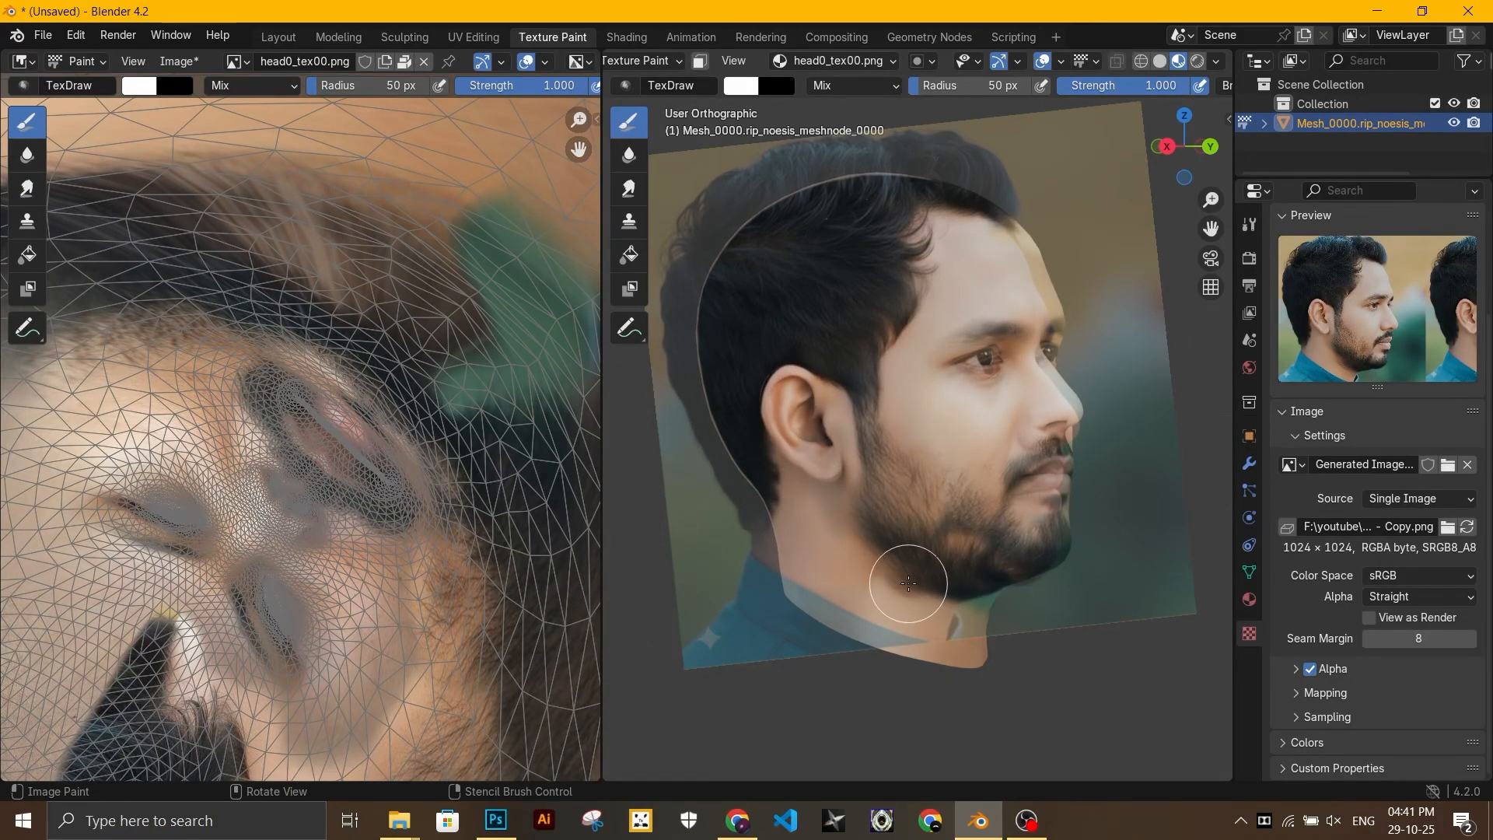
{"action": "left_click_drag", "start_coordinate": [908, 583], "coordinate": [996, 580]}
{"action": "right_click_drag", "start_coordinate": [1072, 589], "coordinate": [1086, 578]}
{"action": "mouse_move", "coordinate": [1085, 579]}
{"action": "left_mouse_down"}
{"action": "mouse_move", "coordinate": [969, 534]}
{"action": "mouse_move", "coordinate": [1001, 591]}
{"action": "left_mouse_up"}
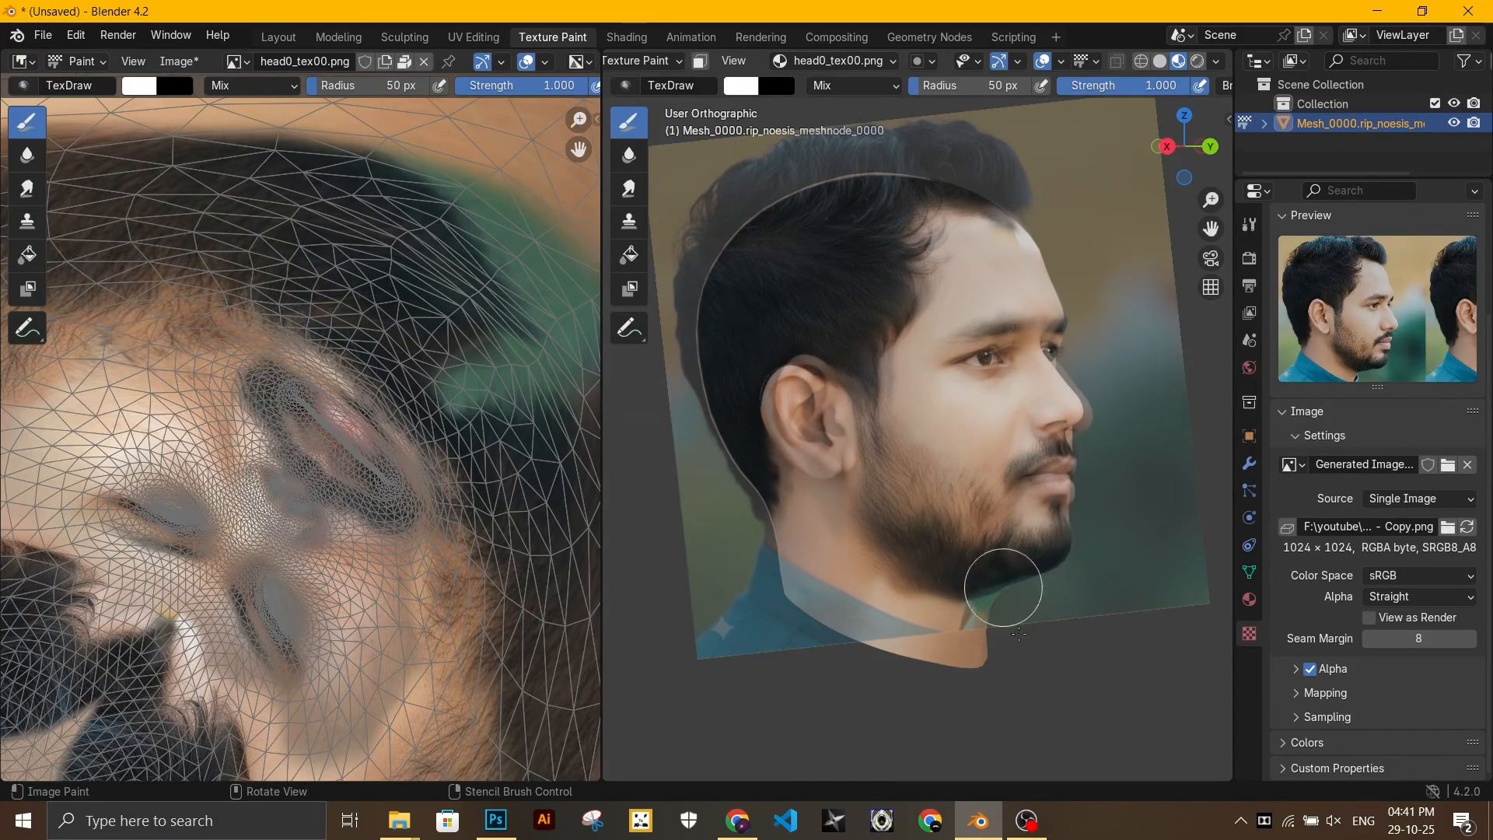
Step: Turn the head to the front and load Untitled-1.png as the brush texture
{"action": "middle_click_drag", "start_coordinate": [1001, 590], "coordinate": [887, 587]}
{"action": "left_click", "coordinate": [1447, 465]}
{"action": "double_click", "coordinate": [869, 288]}
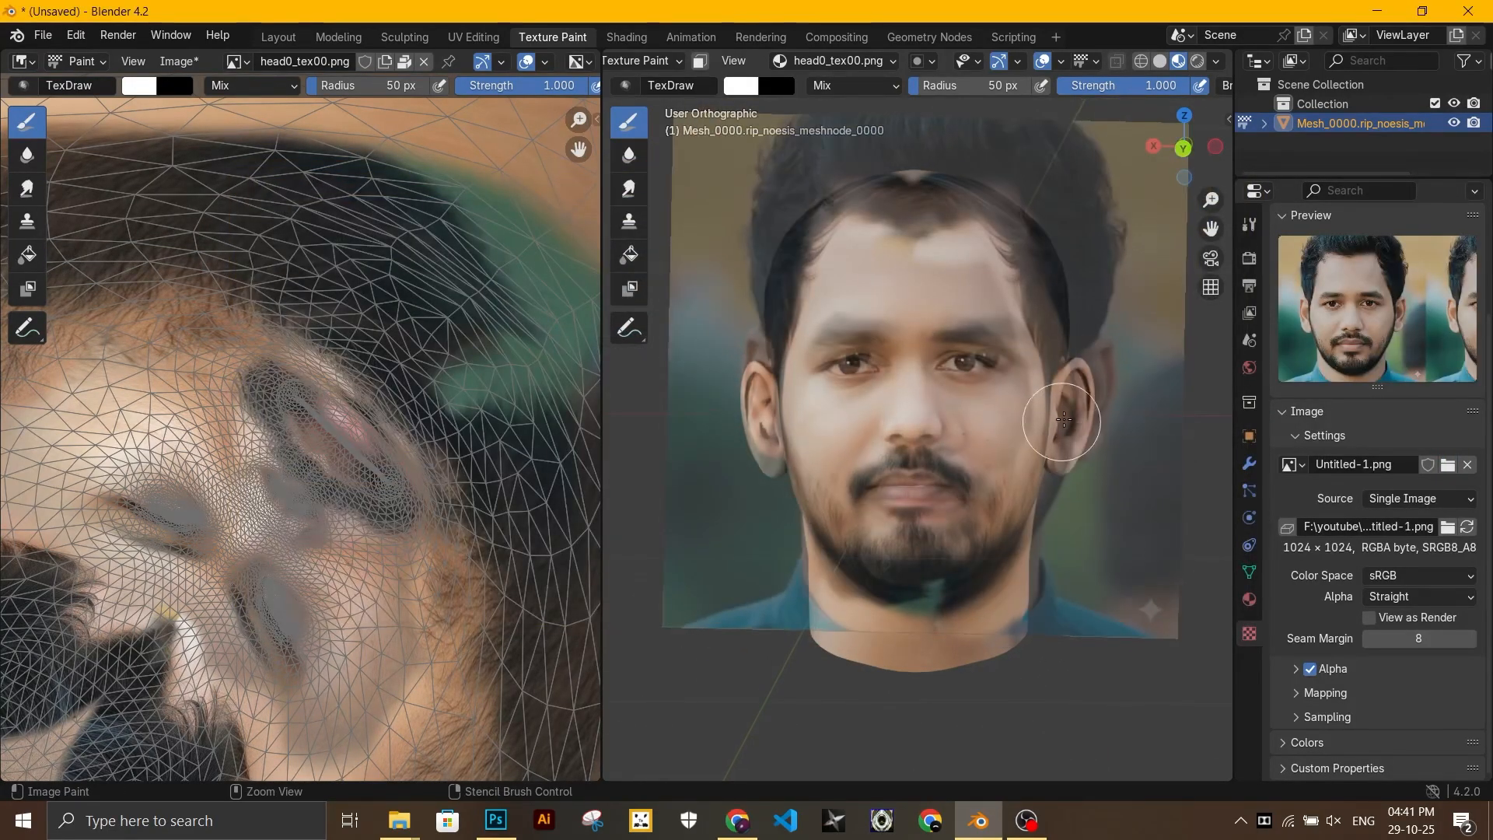
Step: Paint the front portrait's chin and jaw beard onto the face, using a brush strength of 0.208 for the jaw edges
{"action": "left_click_drag", "start_coordinate": [873, 580], "coordinate": [886, 567]}
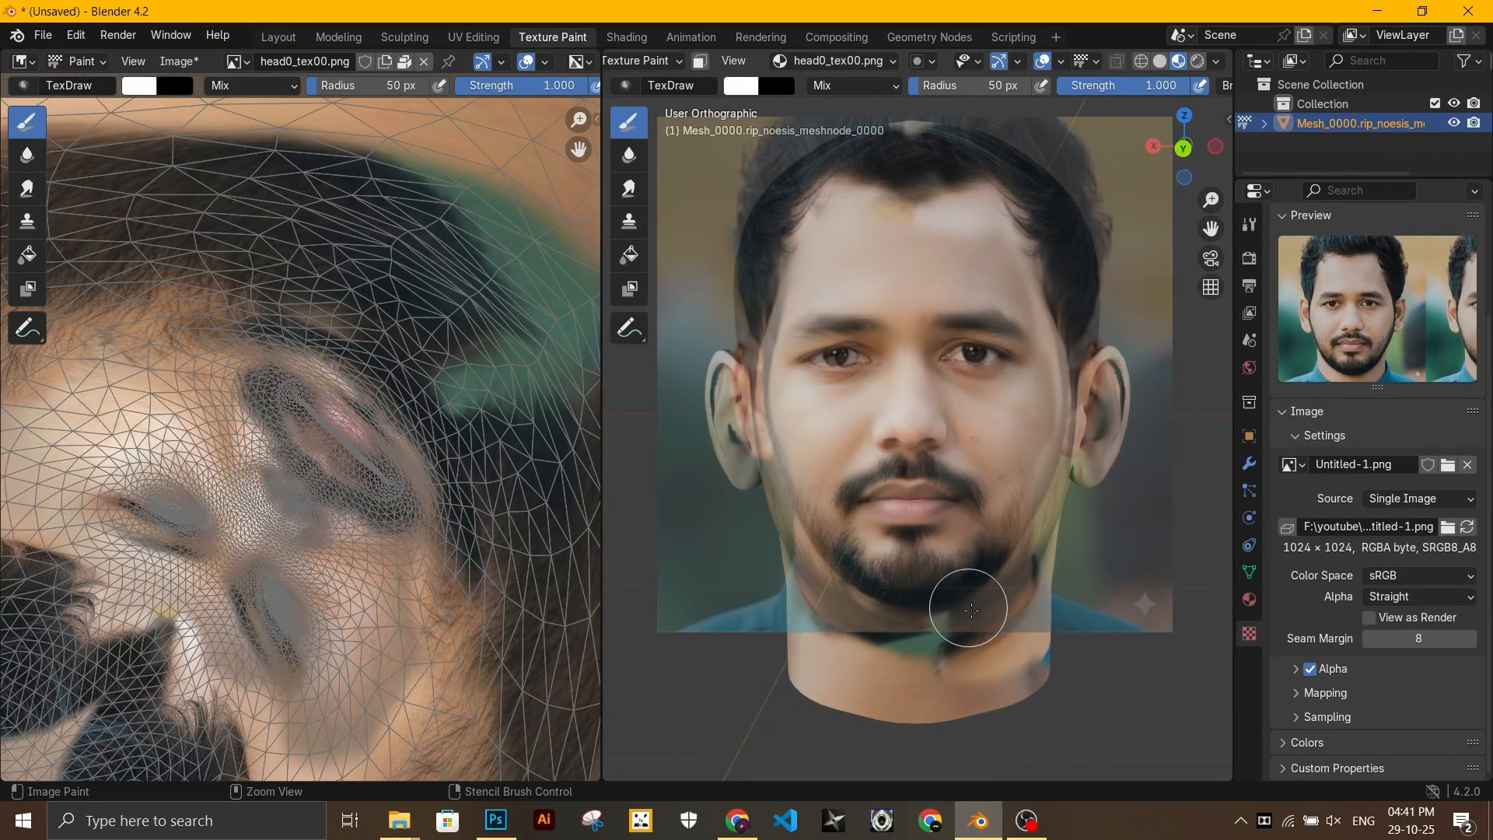
{"action": "left_click_drag", "start_coordinate": [1113, 87], "coordinate": [1008, 87]}
{"action": "left_click_drag", "start_coordinate": [1010, 550], "coordinate": [990, 560]}
{"action": "left_click", "coordinate": [826, 542]}
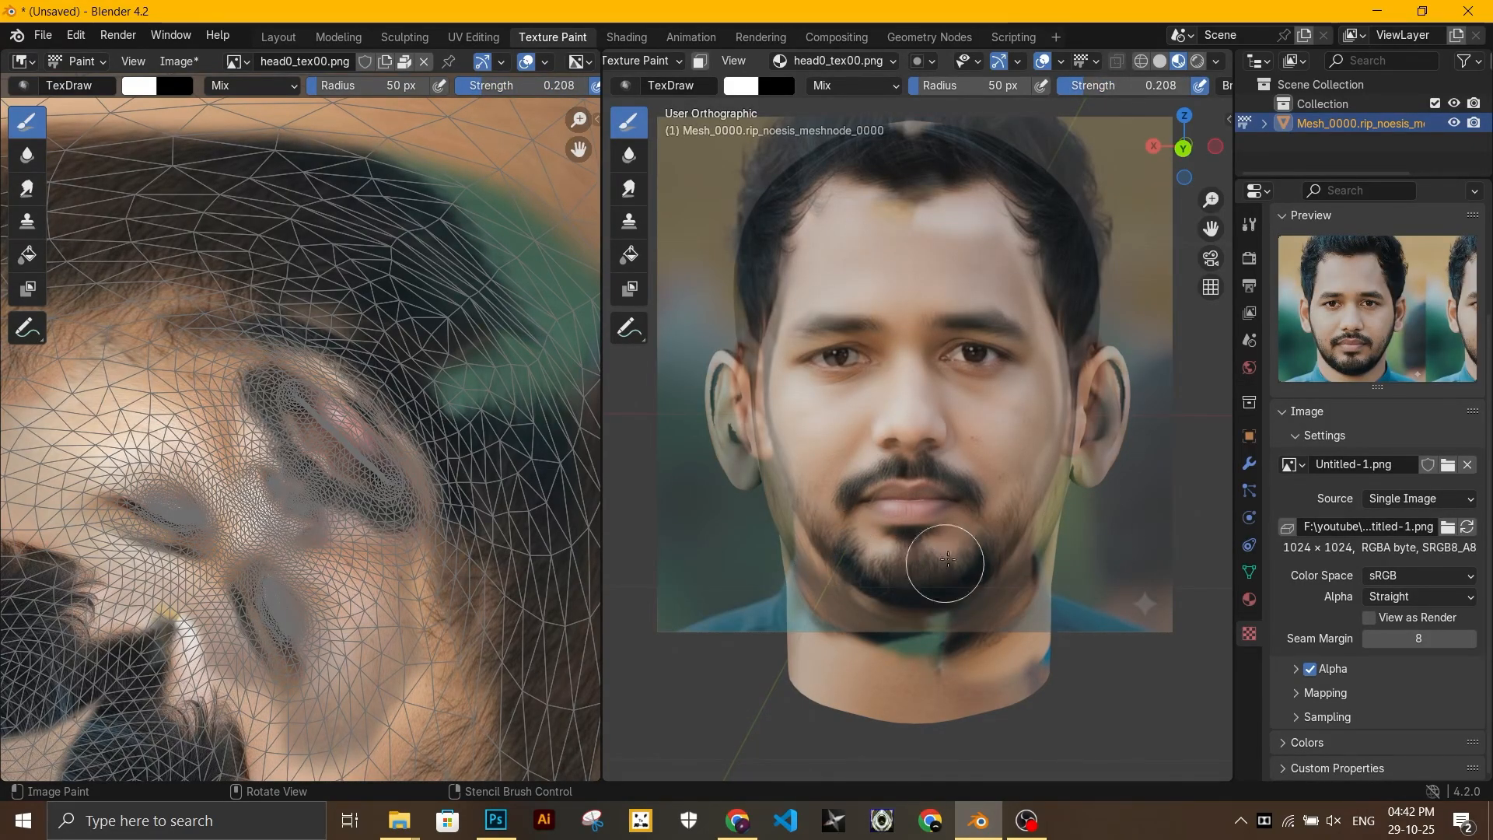
Step: Move and rescale the portrait stencil and paint the forehead hairline at brush strength 1.000
{"action": "right_click_drag", "start_coordinate": [986, 433], "coordinate": [979, 432]}
{"action": "right_click_drag", "start_coordinate": [979, 432], "coordinate": [1016, 437], "text": "shift"}
{"action": "left_click_drag", "start_coordinate": [1089, 86], "coordinate": [1190, 85]}
{"action": "left_click_drag", "start_coordinate": [894, 208], "coordinate": [916, 188]}
{"action": "middle_click_drag", "start_coordinate": [967, 133], "coordinate": [1004, 234]}
Step: Save the painted texture as a new image, face.png, and review the head in the Layout workspace
{"action": "left_click", "coordinate": [178, 61]}
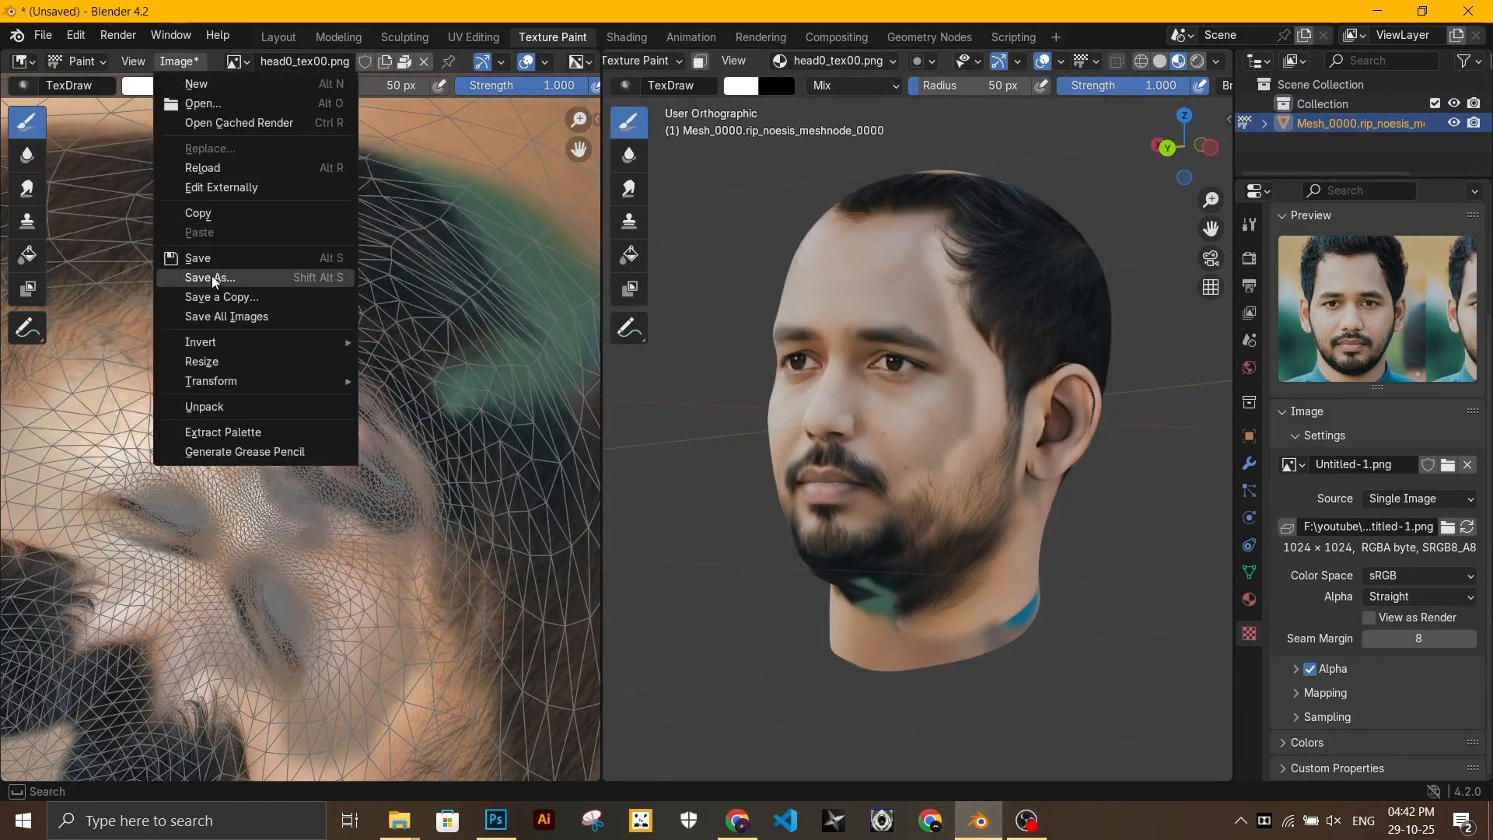
{"action": "left_click", "coordinate": [241, 277]}
{"action": "left_click", "coordinate": [1043, 612]}
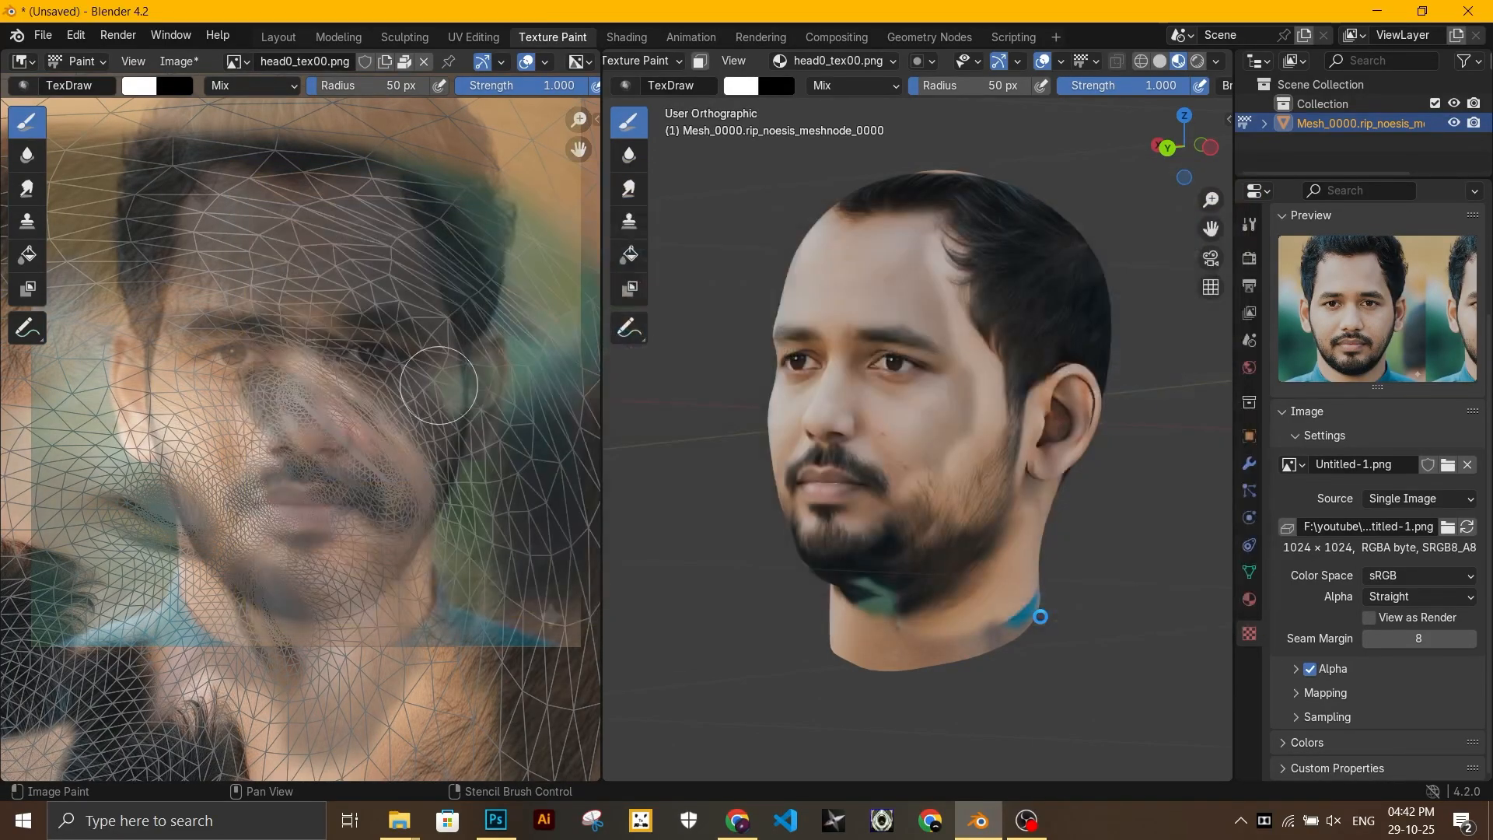
{"action": "left_click", "coordinate": [282, 38]}
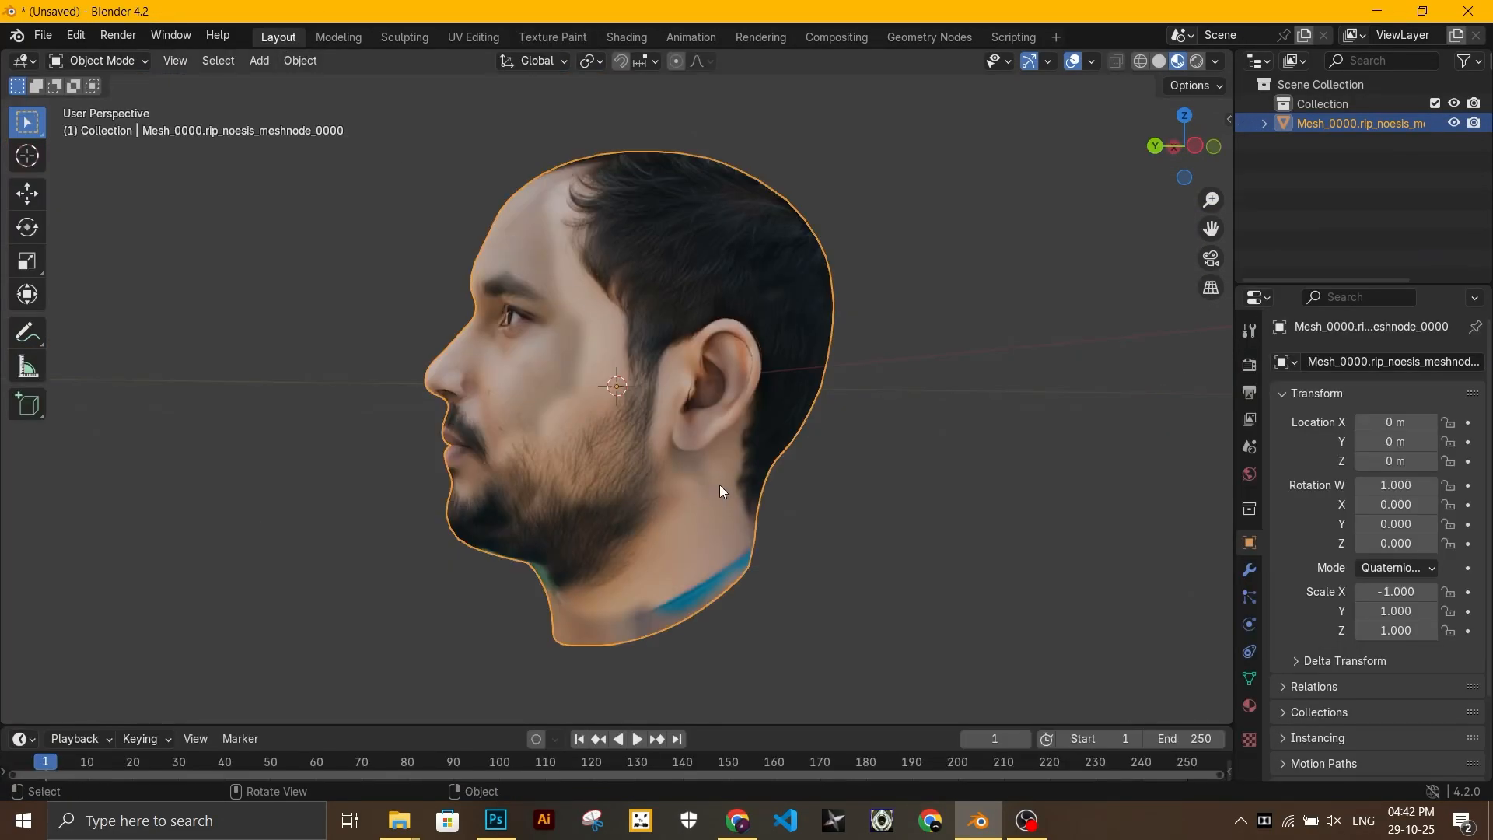
{"action": "middle_click_drag", "start_coordinate": [720, 484], "coordinate": [807, 512]}
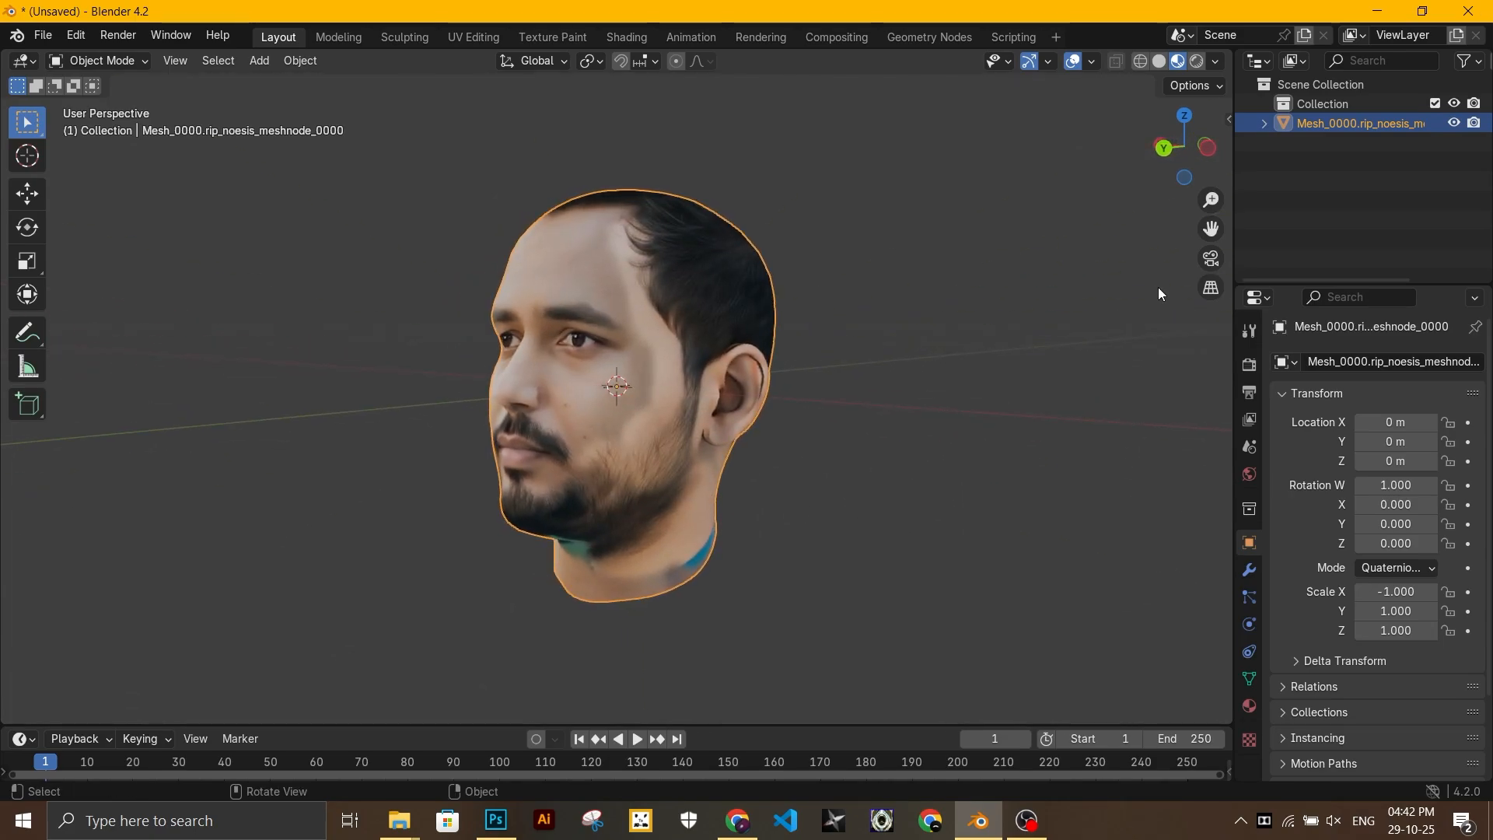
{"action": "left_click_drag", "start_coordinate": [1215, 225], "coordinate": [1333, 209]}
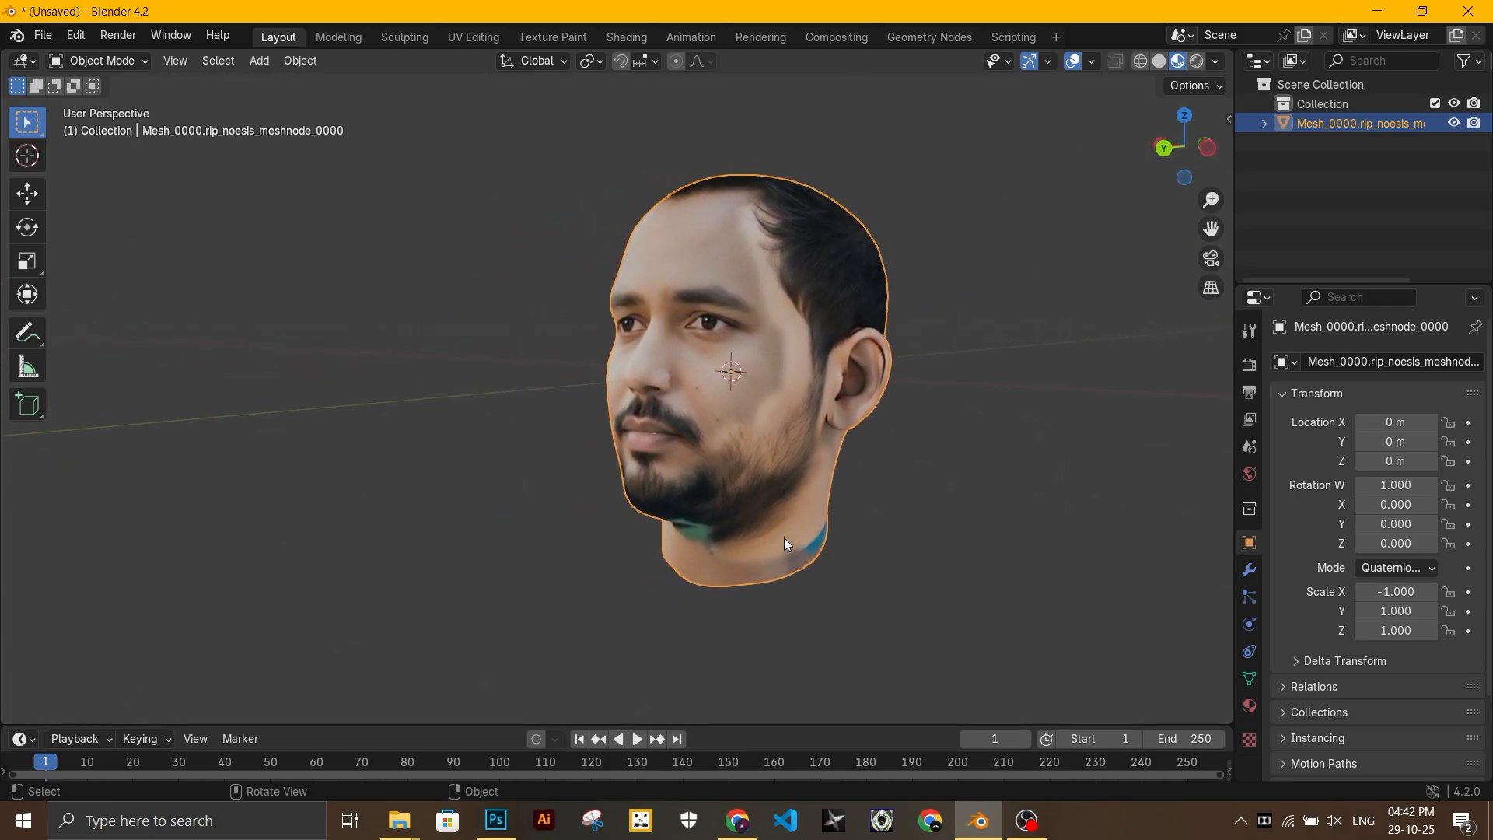
{"action": "scroll", "coordinate": [784, 538], "scroll_direction": "up", "scroll_amount": 1}
{"action": "scroll", "coordinate": [784, 538], "scroll_direction": "down", "scroll_amount": 1}
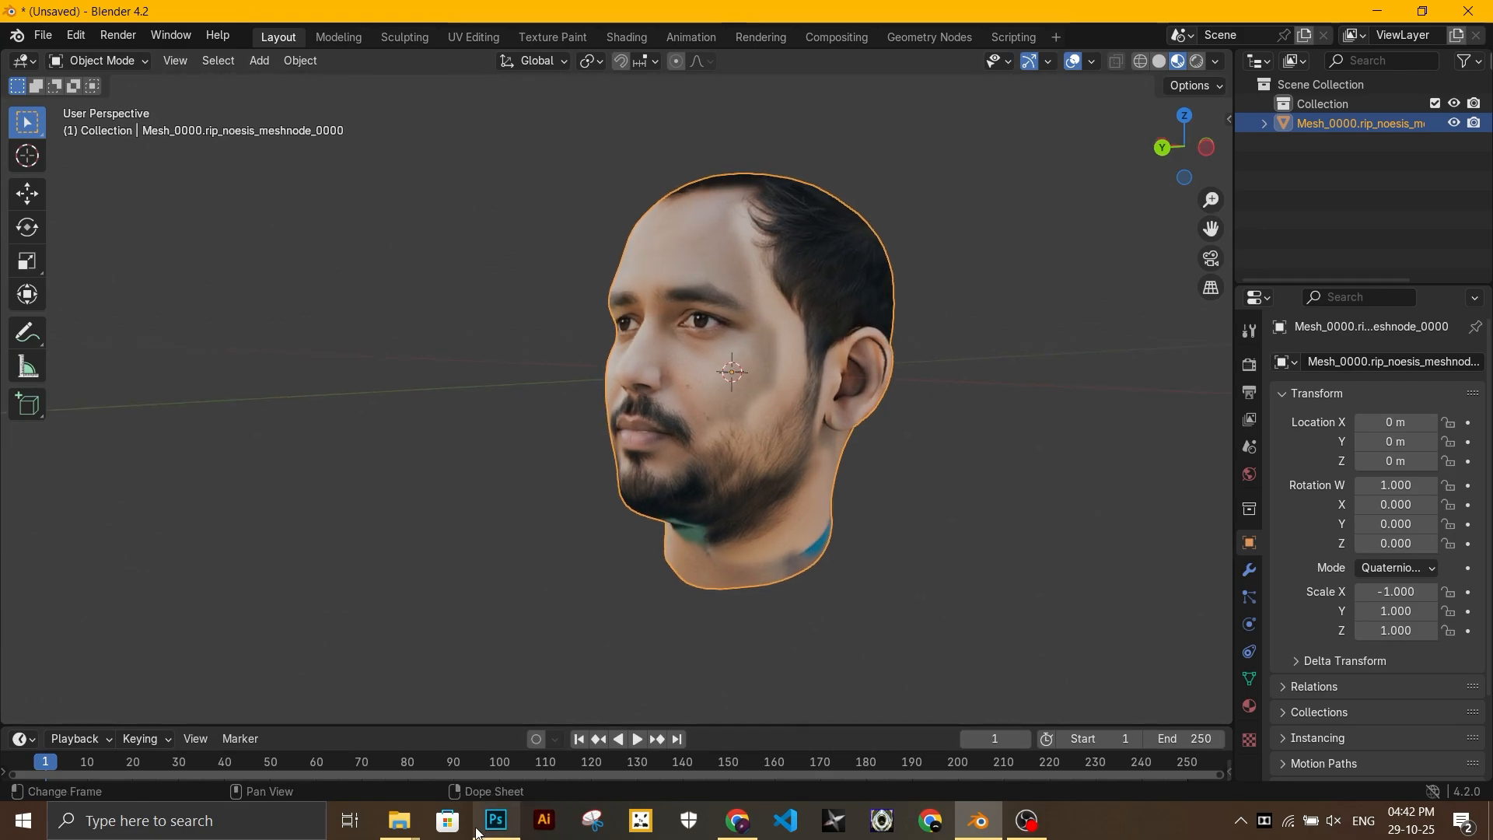
Step: Switch to Photoshop with face.png open and place head0_tex00.png into it as a layer
{"action": "mouse_move", "coordinate": [415, 831]}
{"action": "left_click", "coordinate": [426, 762]}
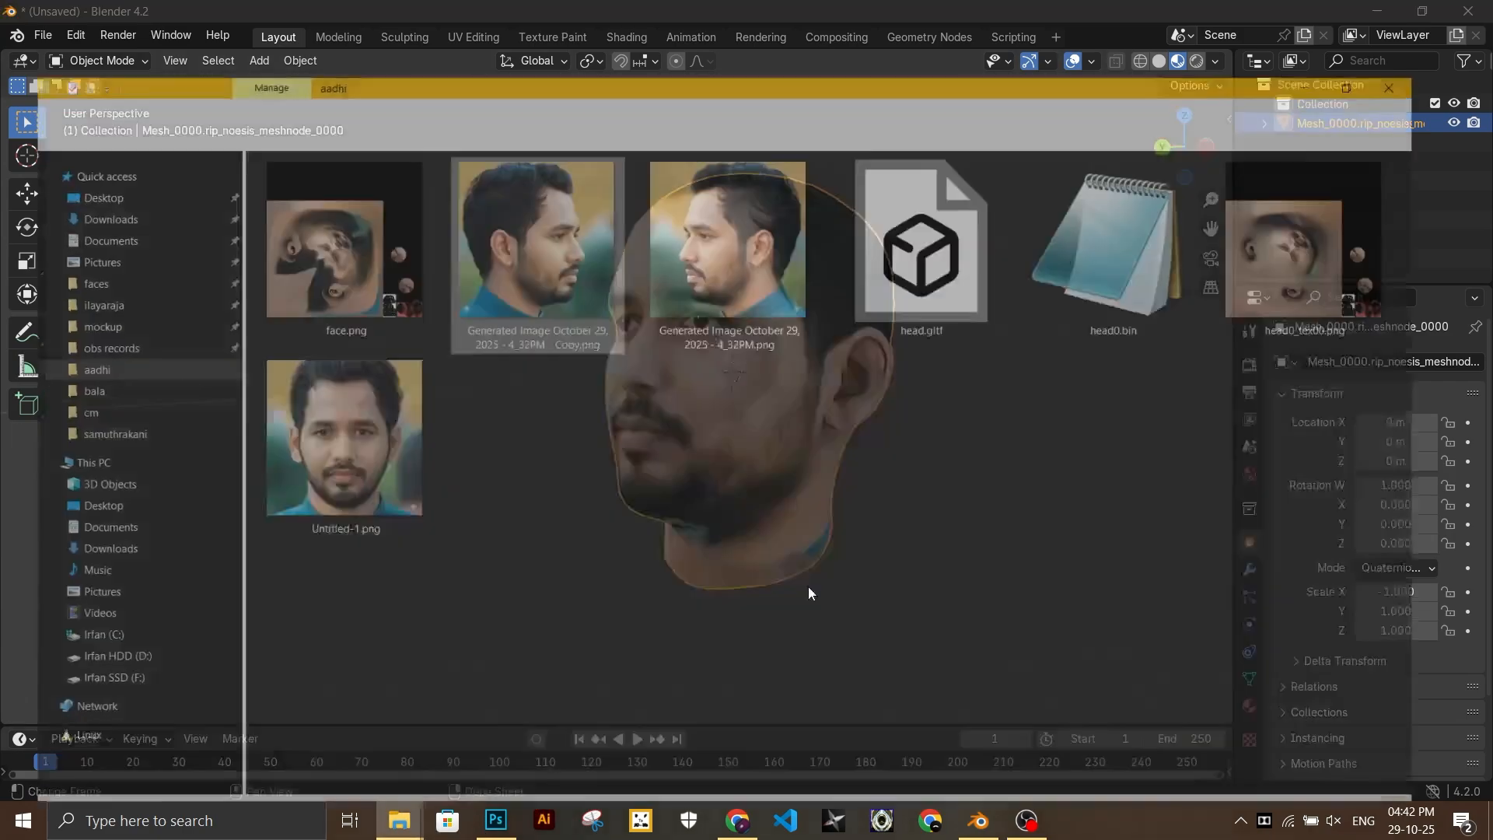
{"action": "mouse_move", "coordinate": [419, 275]}
{"action": "left_mouse_down"}
{"action": "mouse_move", "coordinate": [500, 580]}
{"action": "mouse_move", "coordinate": [496, 809]}
{"action": "mouse_move", "coordinate": [612, 62]}
{"action": "left_mouse_up"}
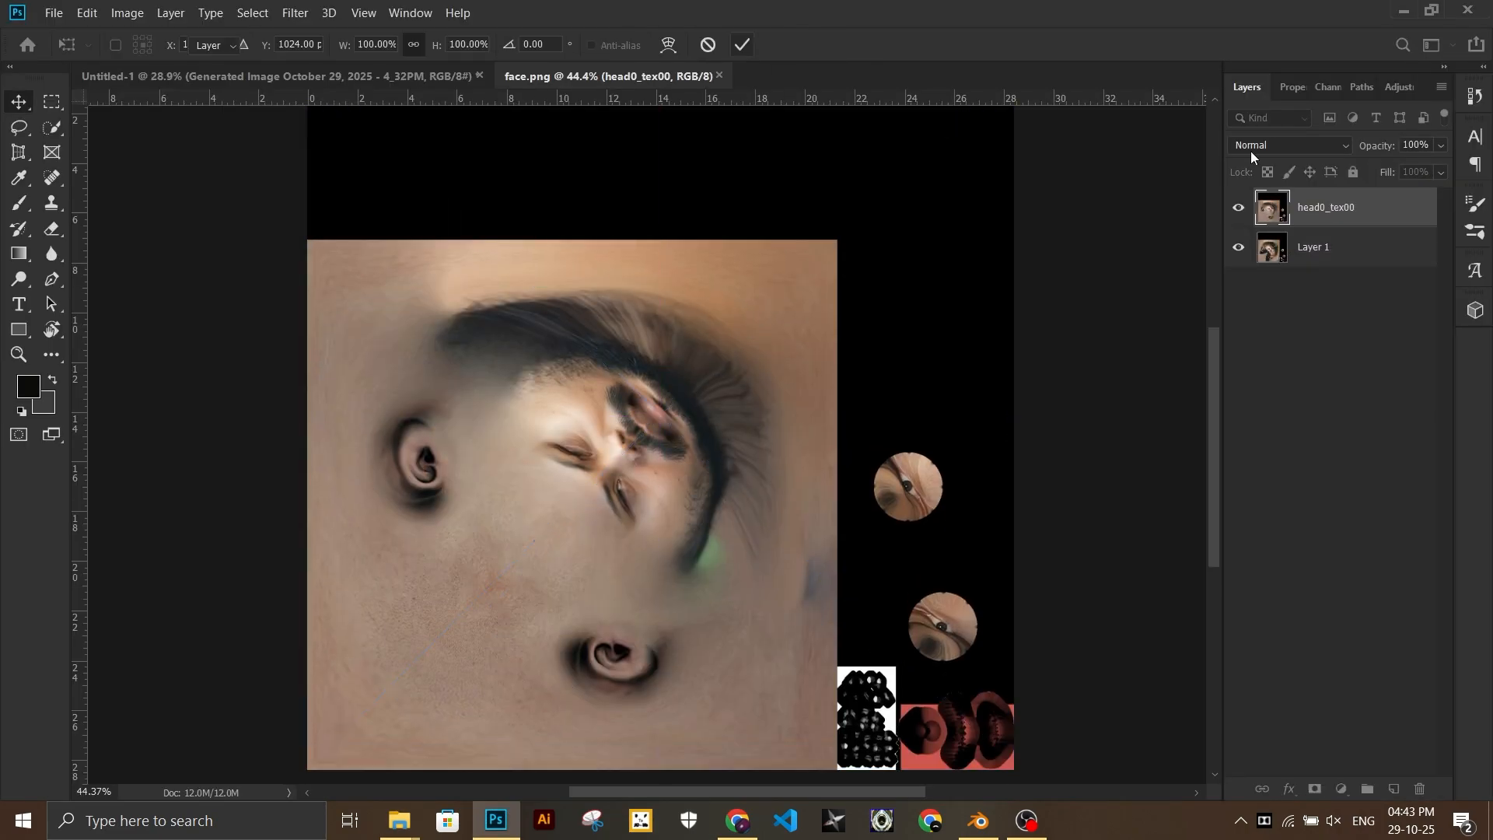
Step: Mask Layer 1's outer edges with a soft 369 px brush at 0% hardness to blend them into the head0_tex00 layer
{"action": "left_click", "coordinate": [142, 46]}
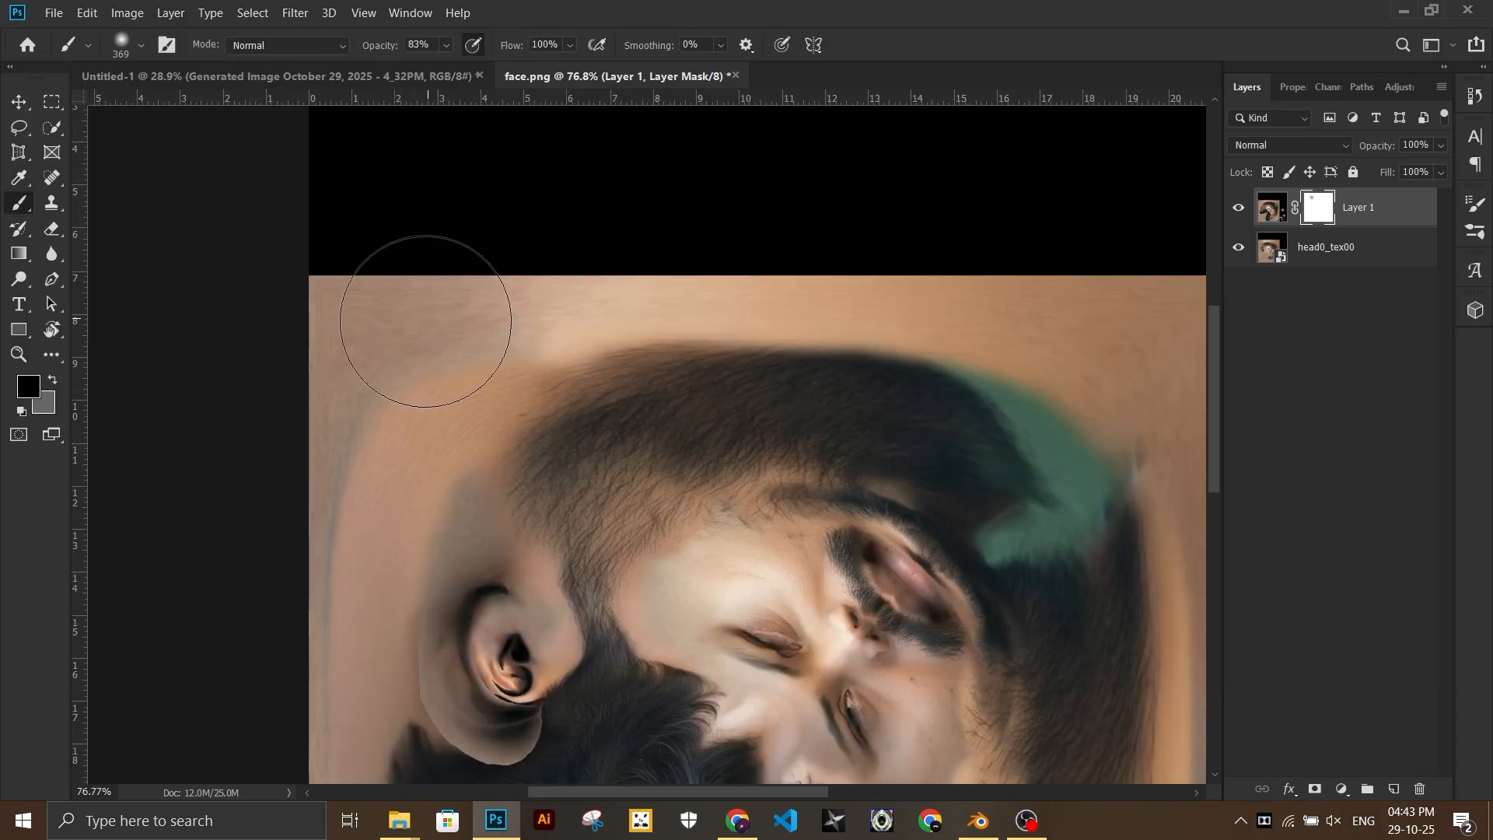
{"action": "left_click", "coordinate": [142, 46]}
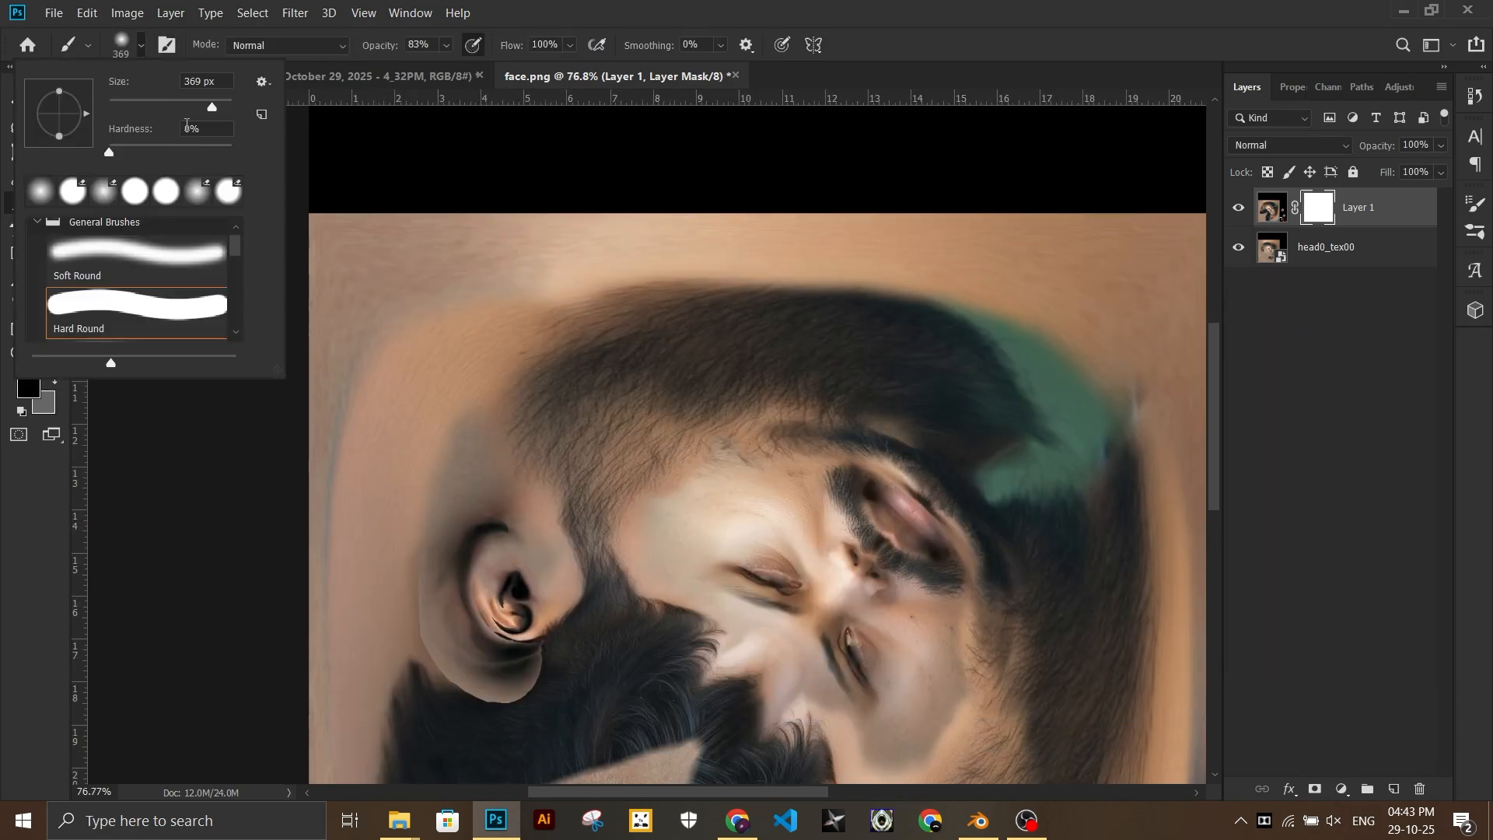
{"action": "left_click_drag", "start_coordinate": [402, 487], "coordinate": [348, 558]}
{"action": "scroll", "coordinate": [453, 335], "scroll_direction": "down", "scroll_amount": 6}
{"action": "left_click_drag", "start_coordinate": [1113, 568], "coordinate": [890, 644]}
{"action": "scroll", "coordinate": [890, 545], "scroll_direction": "right", "scroll_amount": 5}
{"action": "scroll", "coordinate": [800, 517], "scroll_direction": "down", "scroll_amount": 1, "text": "alt"}
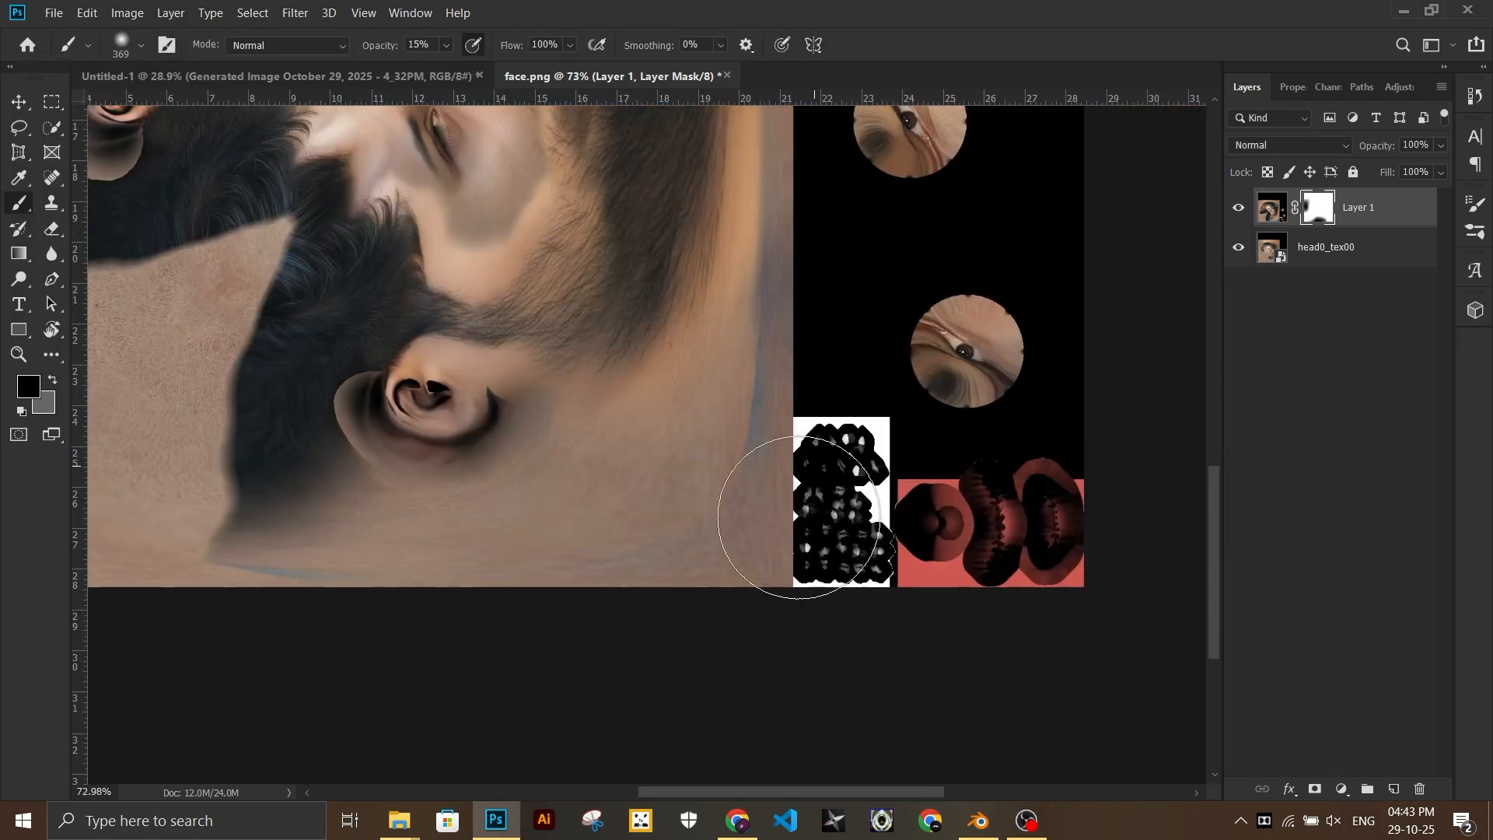
{"action": "left_click_drag", "start_coordinate": [603, 495], "coordinate": [715, 342]}
{"action": "scroll", "coordinate": [830, 430], "scroll_direction": "up", "scroll_amount": 3}
{"action": "scroll", "coordinate": [828, 412], "scroll_direction": "up", "scroll_amount": 2}
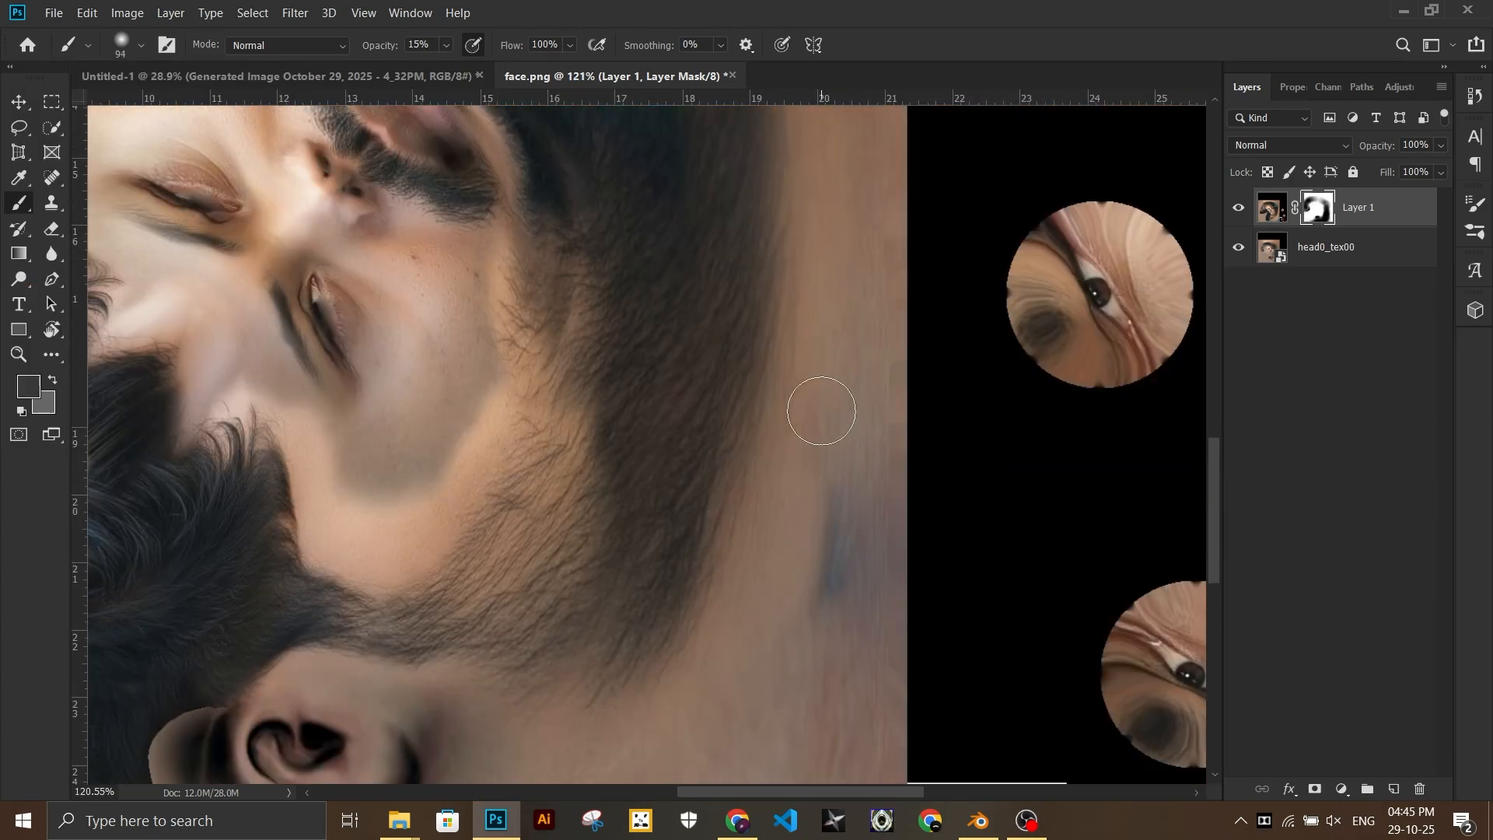
Step: Add a new layer and paint sampled skin tone at 15% opacity over the discoloured skin beside the beard and ear
{"action": "left_click", "coordinate": [1394, 788]}
{"action": "left_click_drag", "start_coordinate": [878, 373], "coordinate": [848, 663]}
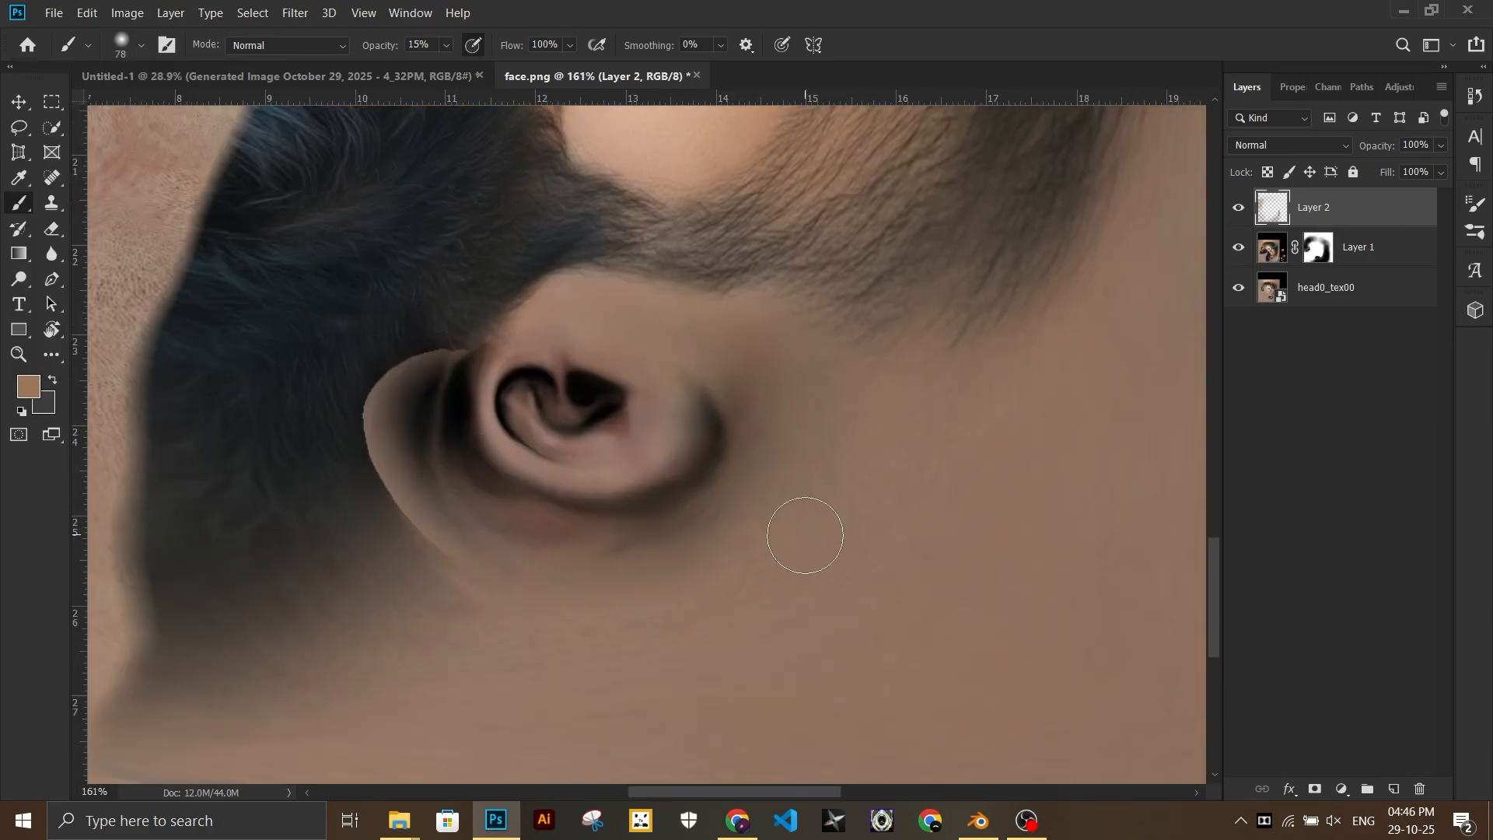
{"action": "scroll", "coordinate": [970, 486], "scroll_direction": "up", "scroll_amount": 3}
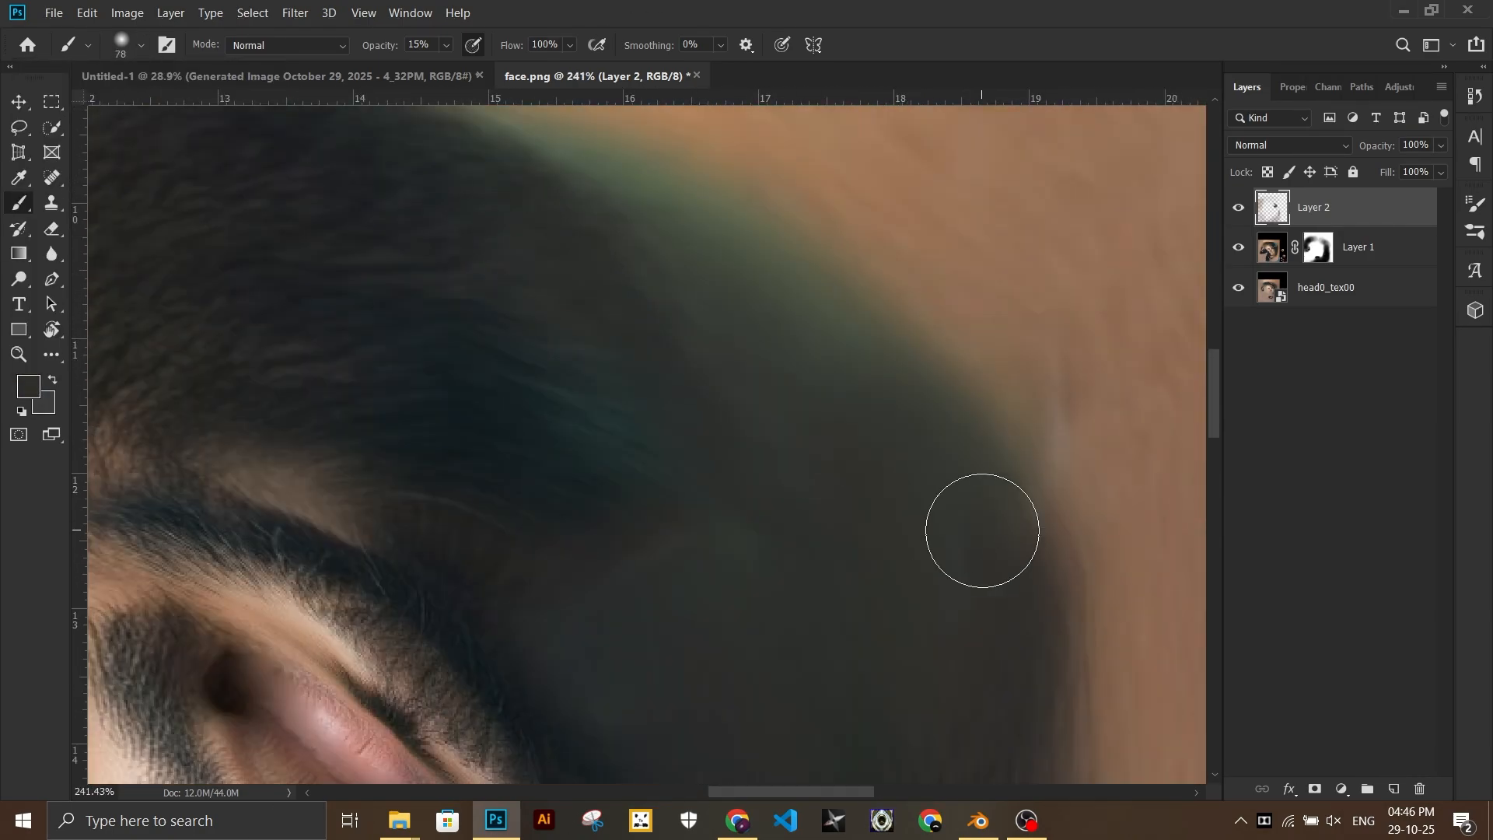
Step: Sample a dark beard colour and paint over the green patch beside the beard on Layer 2
{"action": "scroll", "coordinate": [830, 155], "scroll_direction": "down", "scroll_amount": 5, "text": "alt"}
{"action": "scroll", "coordinate": [797, 444], "scroll_direction": "up", "scroll_amount": 4, "text": "alt"}
{"action": "left_click", "coordinate": [803, 430], "text": "alt"}
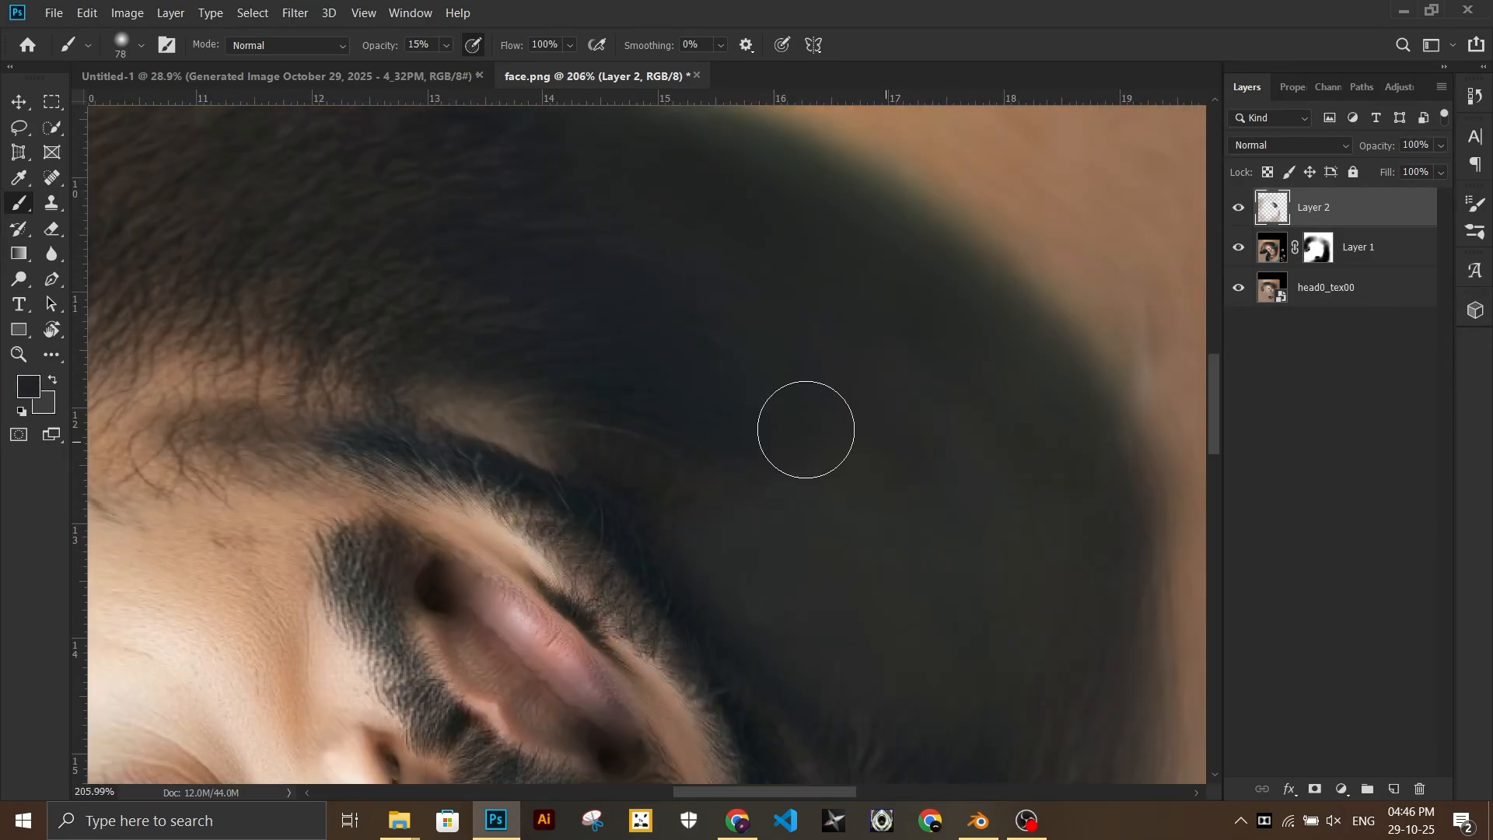
{"action": "scroll", "coordinate": [758, 218], "scroll_direction": "down", "scroll_amount": 8, "text": "alt"}
{"action": "scroll", "coordinate": [703, 640], "scroll_direction": "up", "scroll_amount": 7, "text": "alt"}
Step: Set the foreground colour to black and paint on Layer 1's mask to soften the cheek seam
{"action": "left_click", "coordinate": [1318, 247]}
{"action": "scroll", "coordinate": [586, 553], "scroll_direction": "up", "scroll_amount": 6, "text": "alt"}
{"action": "left_click", "coordinate": [28, 387]}
{"action": "left_click", "coordinate": [905, 592]}
{"action": "left_click", "coordinate": [1347, 338]}
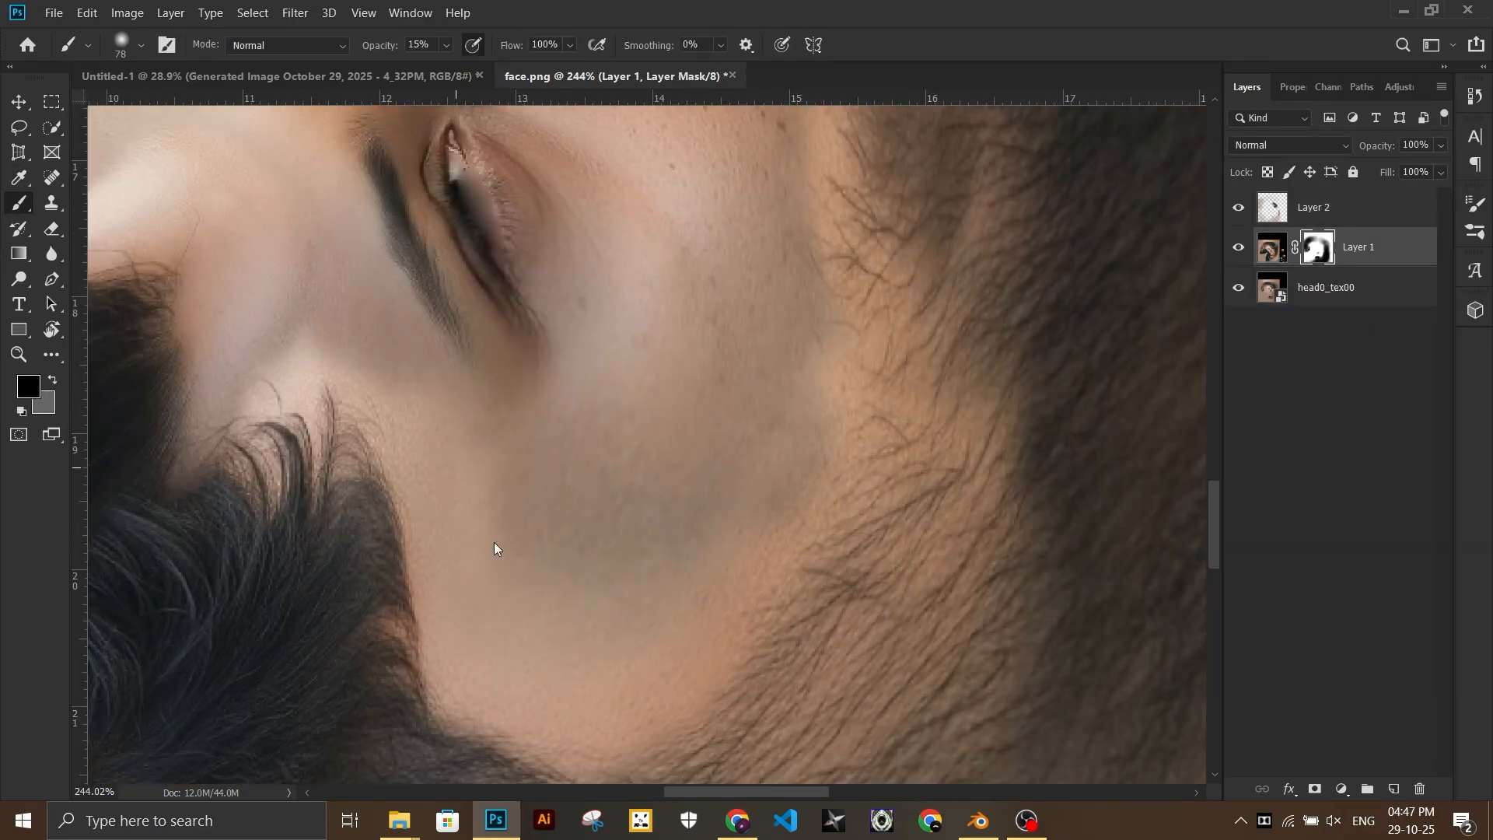
{"action": "left_click_drag", "start_coordinate": [497, 549], "coordinate": [653, 481]}
{"action": "scroll", "coordinate": [652, 482], "scroll_direction": "up", "scroll_amount": 2, "text": "alt"}
{"action": "scroll", "coordinate": [652, 482], "scroll_direction": "down", "scroll_amount": 6, "text": "alt"}
{"action": "scroll", "coordinate": [446, 377], "scroll_direction": "up", "scroll_amount": 5, "text": "alt"}
Step: Blend the remaining seams around the temple and cheek on Layer 1's mask at 15% opacity
{"action": "scroll", "coordinate": [677, 622], "scroll_direction": "down", "scroll_amount": 8, "text": "alt"}
{"action": "scroll", "coordinate": [599, 459], "scroll_direction": "up", "scroll_amount": 9, "text": "alt"}
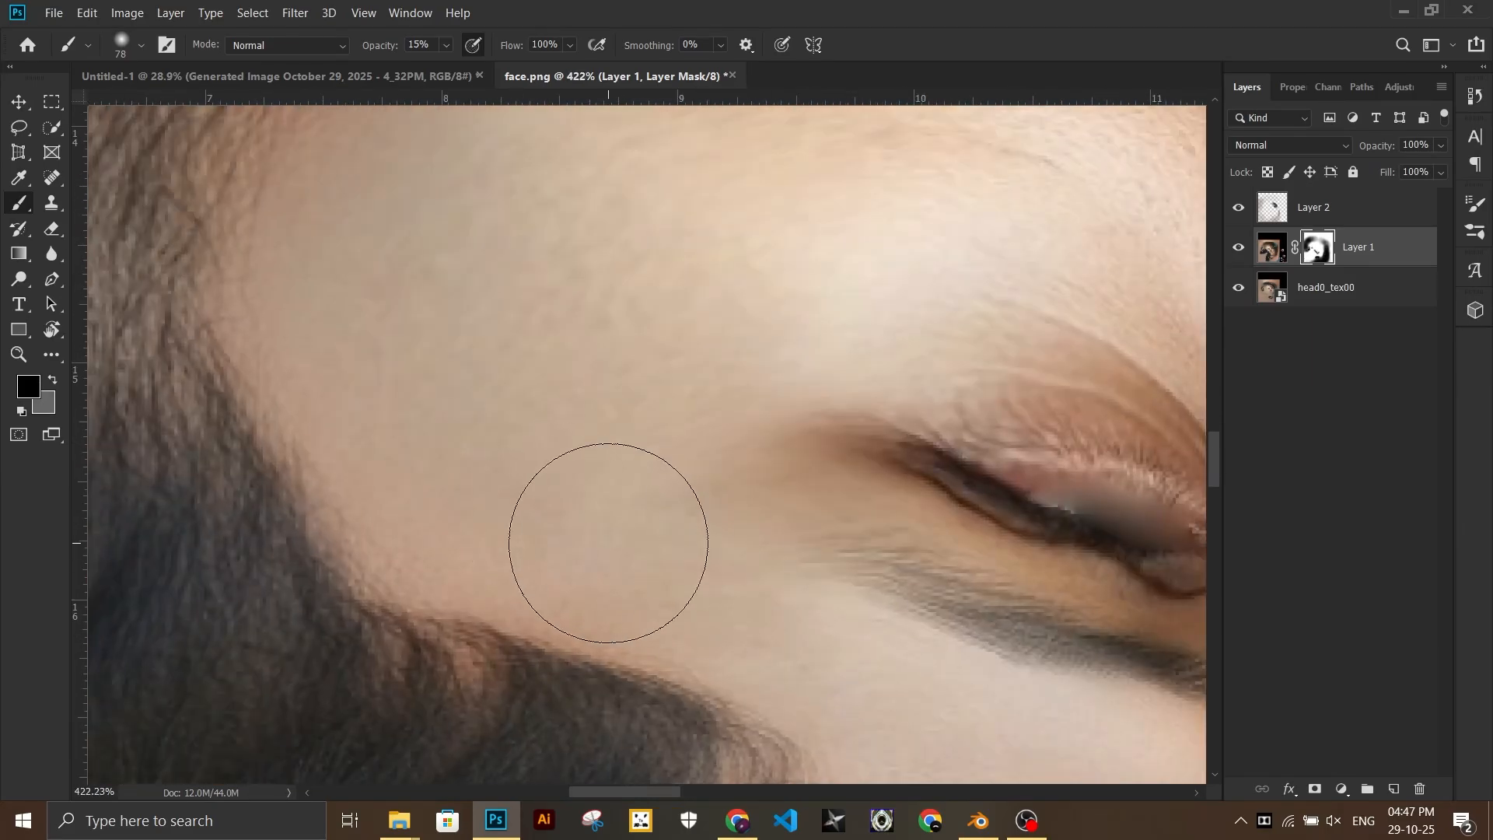
{"action": "scroll", "coordinate": [661, 420], "scroll_direction": "up", "scroll_amount": 6}
{"action": "scroll", "coordinate": [720, 436], "scroll_direction": "down", "scroll_amount": 8, "text": "alt"}
{"action": "scroll", "coordinate": [920, 363], "scroll_direction": "up", "scroll_amount": 4, "text": "alt"}
{"action": "scroll", "coordinate": [855, 358], "scroll_direction": "down", "scroll_amount": 7, "text": "alt"}
{"action": "scroll", "coordinate": [630, 353], "scroll_direction": "up", "scroll_amount": 9, "text": "alt"}
{"action": "scroll", "coordinate": [436, 358], "scroll_direction": "down", "scroll_amount": 8, "text": "alt"}
{"action": "scroll", "coordinate": [335, 534], "scroll_direction": "up", "scroll_amount": 7, "text": "alt"}
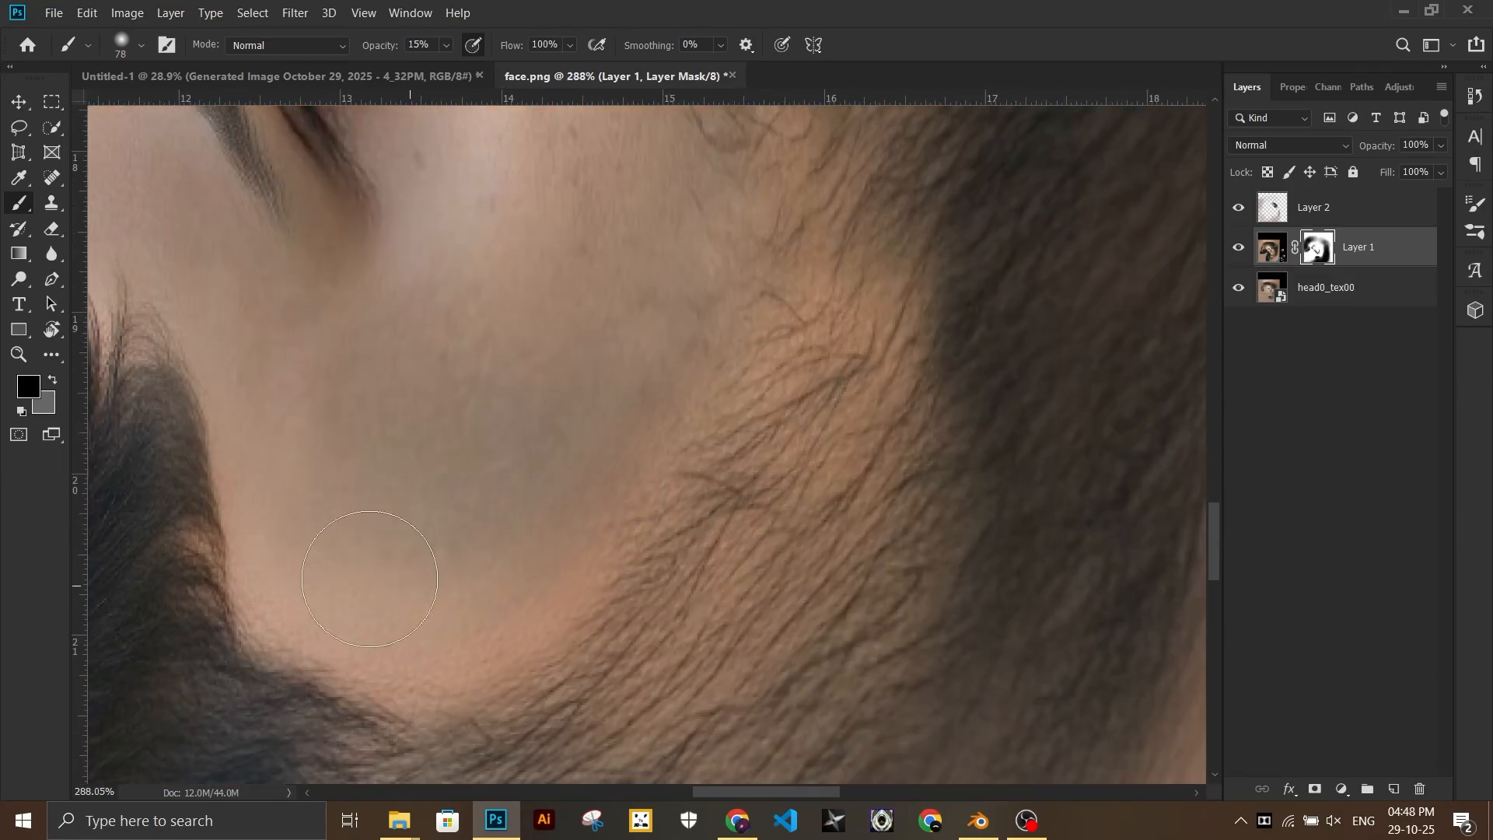
Step: Adjust the Hue/Saturation of Layer 1's image
{"action": "scroll", "coordinate": [746, 576], "scroll_direction": "down", "scroll_amount": 9, "text": "alt"}
{"action": "scroll", "coordinate": [707, 117], "scroll_direction": "up", "scroll_amount": 3, "text": "alt"}
{"action": "left_click", "coordinate": [1272, 247]}
{"action": "key", "text": "ctrl+u"}
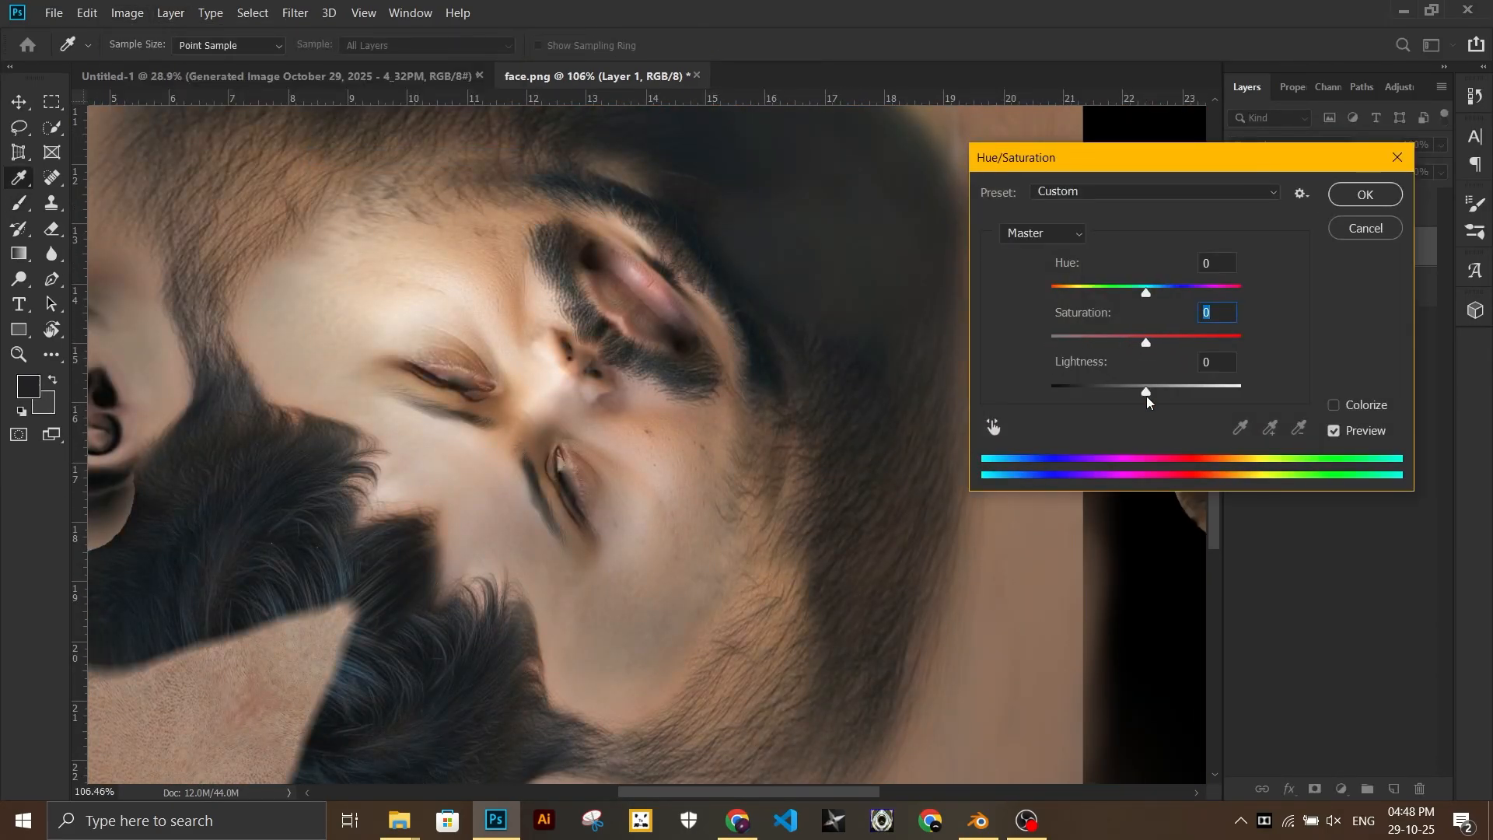
{"action": "left_click", "coordinate": [1348, 201]}
{"action": "scroll", "coordinate": [845, 154], "scroll_direction": "down", "scroll_amount": 2, "text": "alt"}
{"action": "key", "text": "ctrl+u"}
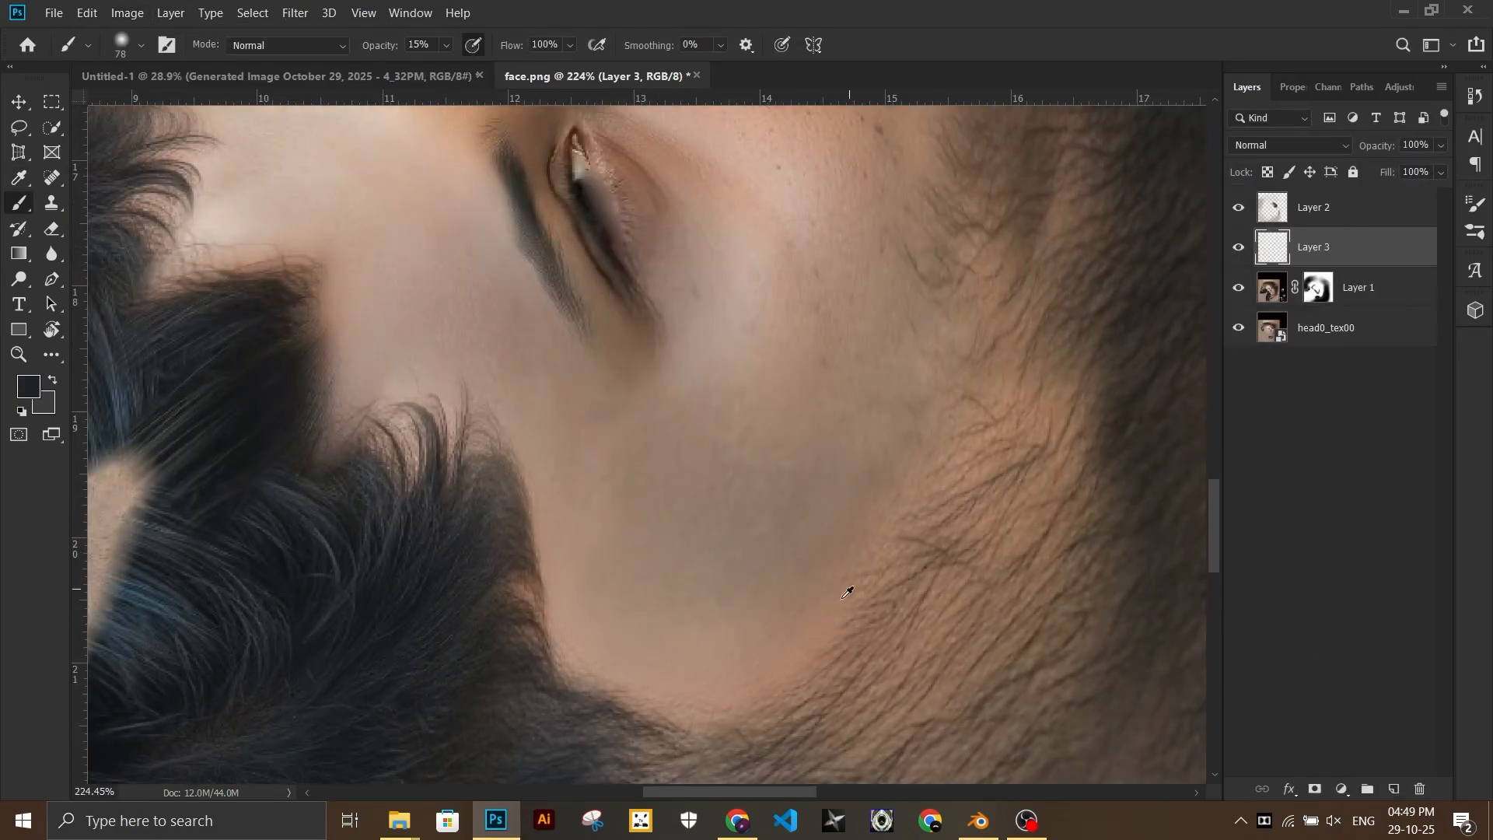
Step: Paint sampled skin tone over the greyish cheek area on Layer 3, using the Color blend mode
{"action": "left_click", "coordinate": [610, 534], "text": "alt"}
{"action": "scroll", "coordinate": [825, 593], "scroll_direction": "up", "scroll_amount": 3}
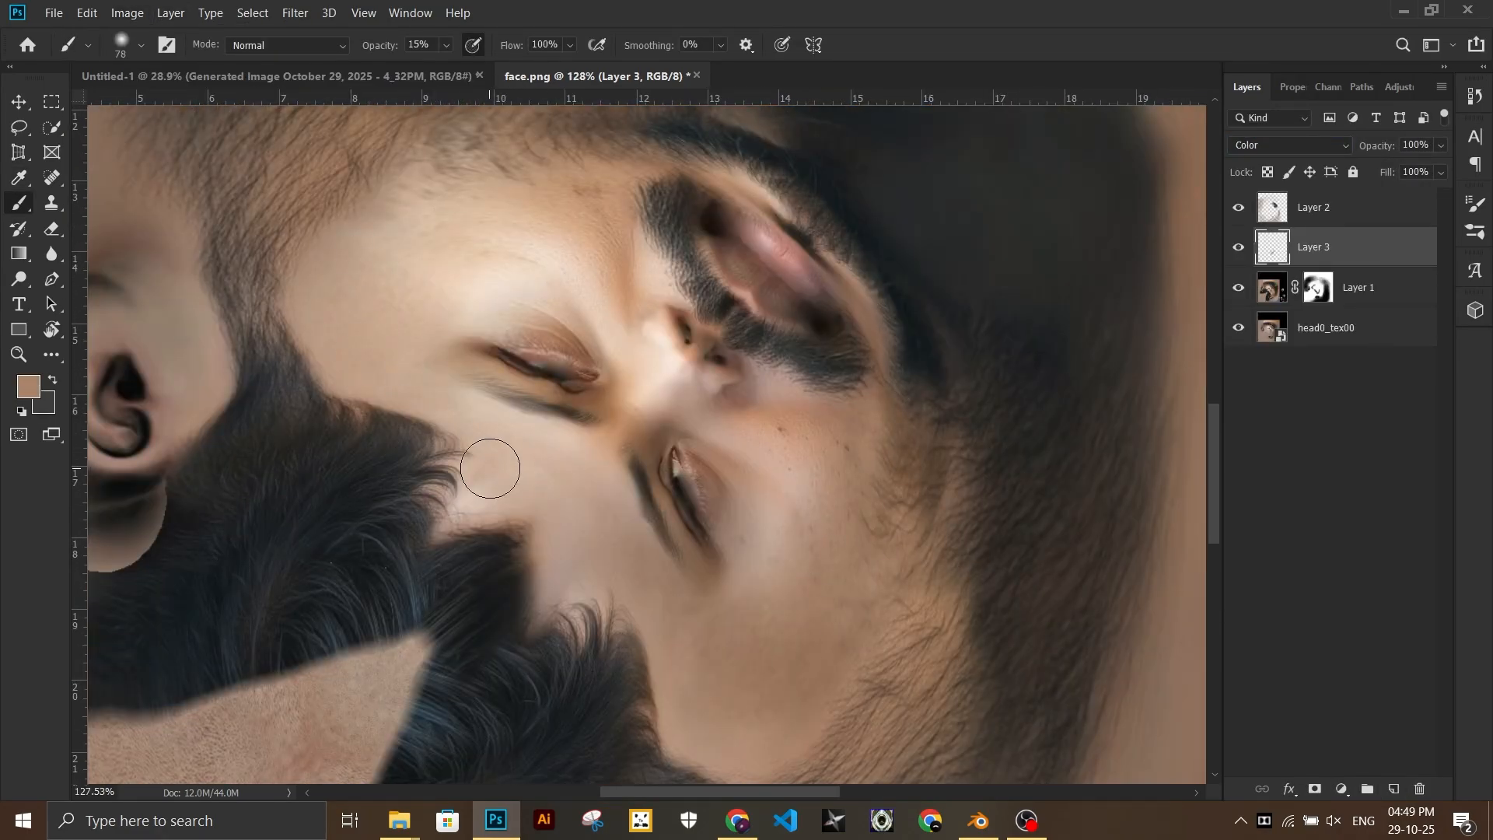
{"action": "scroll", "coordinate": [703, 725], "scroll_direction": "up", "scroll_amount": 2, "text": "alt"}
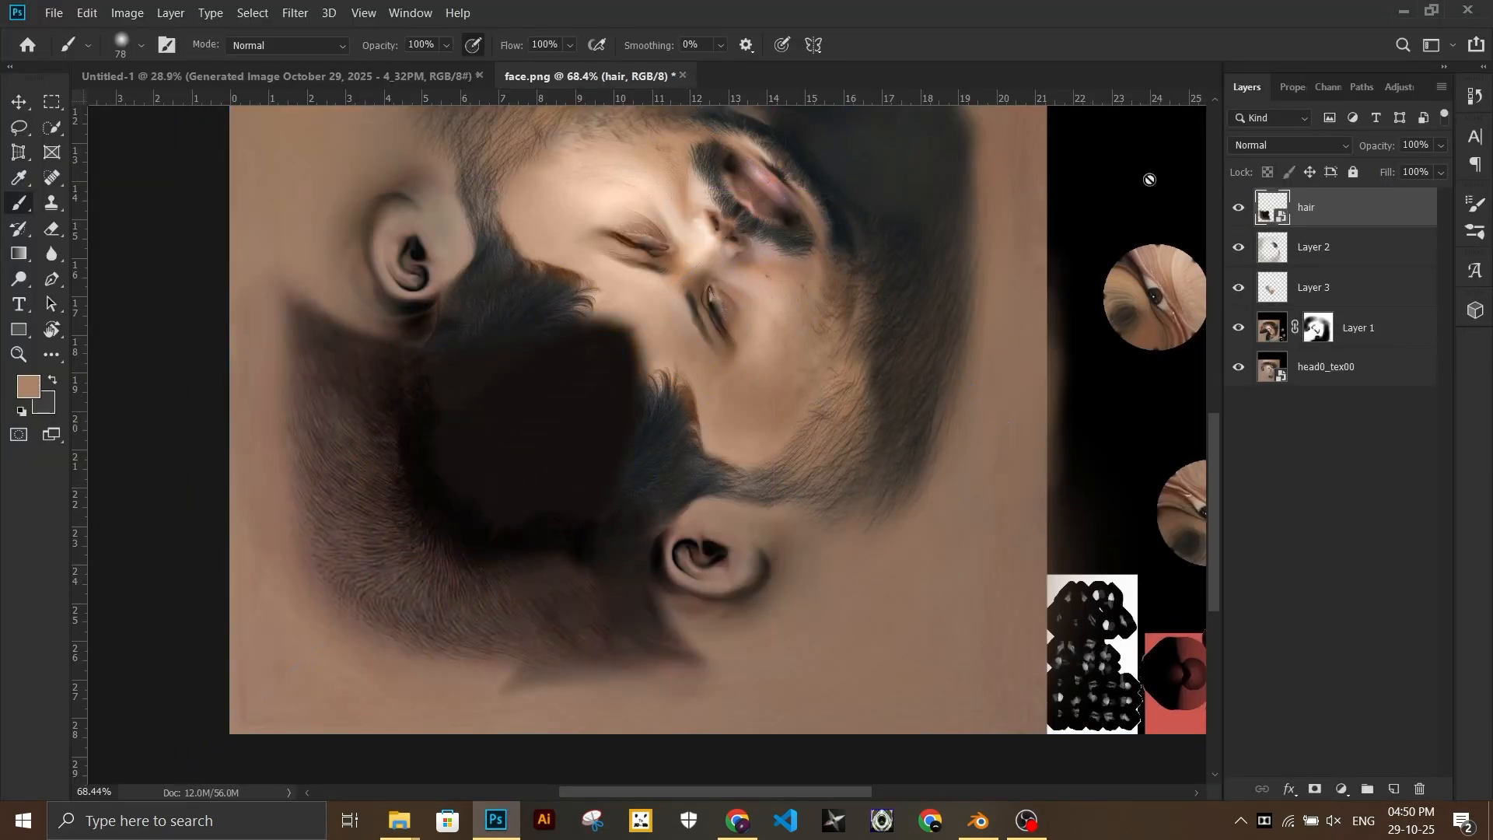
Step: Mask out the stray hair remnants around the back-of-head hair on Layer 1
{"action": "key", "text": "alt+["}
{"action": "key", "text": "alt+["}
{"action": "key", "text": "alt+["}
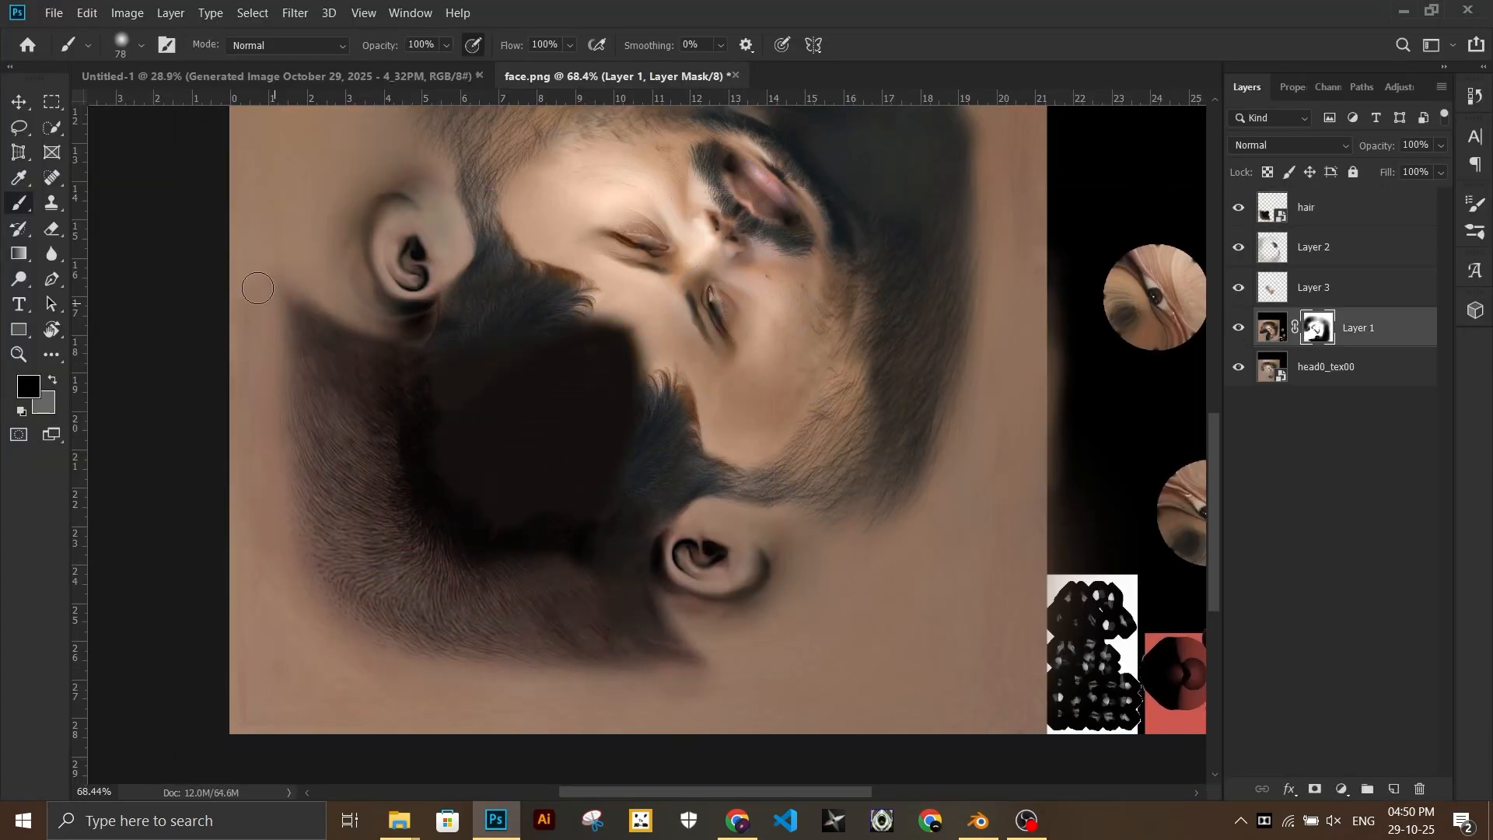
Step: Paint skin tone along the texture's upper edge on Layer 2 with a 149 px brush at 29% opacity
{"action": "scroll", "coordinate": [462, 323], "scroll_direction": "up", "scroll_amount": 3, "text": "alt"}
{"action": "key", "text": "alt+]"}
{"action": "key", "text": "alt+]"}
{"action": "left_click_drag", "start_coordinate": [379, 45], "coordinate": [324, 44]}
{"action": "left_click", "coordinate": [141, 45]}
{"action": "left_click_drag", "start_coordinate": [159, 106], "coordinate": [186, 107]}
{"action": "left_click_drag", "start_coordinate": [996, 373], "coordinate": [420, 350]}
{"action": "scroll", "coordinate": [551, 292], "scroll_direction": "down", "scroll_amount": 6, "text": "alt"}
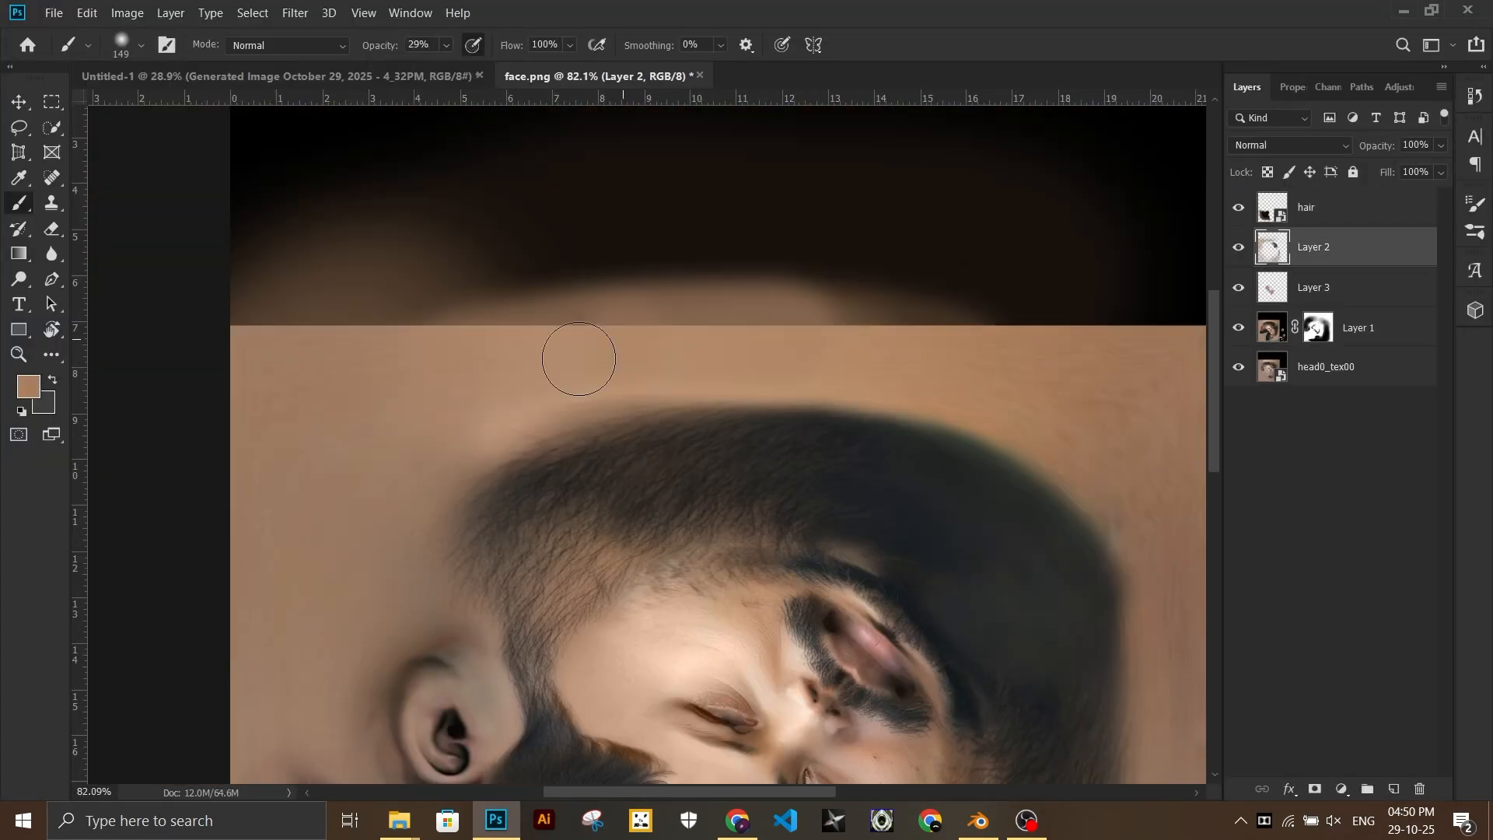
{"action": "right_click_drag", "start_coordinate": [577, 360], "coordinate": [707, 360], "text": "alt"}
{"action": "scroll", "coordinate": [700, 444], "scroll_direction": "up", "scroll_amount": 3, "text": "alt"}
Step: Paint a sampled dark tone along the beard's edge by the jaw on Layer 2 with an 84 px brush at 10% opacity
{"action": "key", "text": "ctrl+0"}
{"action": "scroll", "coordinate": [688, 622], "scroll_direction": "up", "scroll_amount": 6, "text": "alt"}
{"action": "left_click", "coordinate": [689, 623], "text": "alt"}
{"action": "left_click_drag", "start_coordinate": [380, 44], "coordinate": [365, 44]}
{"action": "left_click", "coordinate": [124, 46]}
{"action": "left_click_drag", "start_coordinate": [186, 107], "coordinate": [148, 107]}
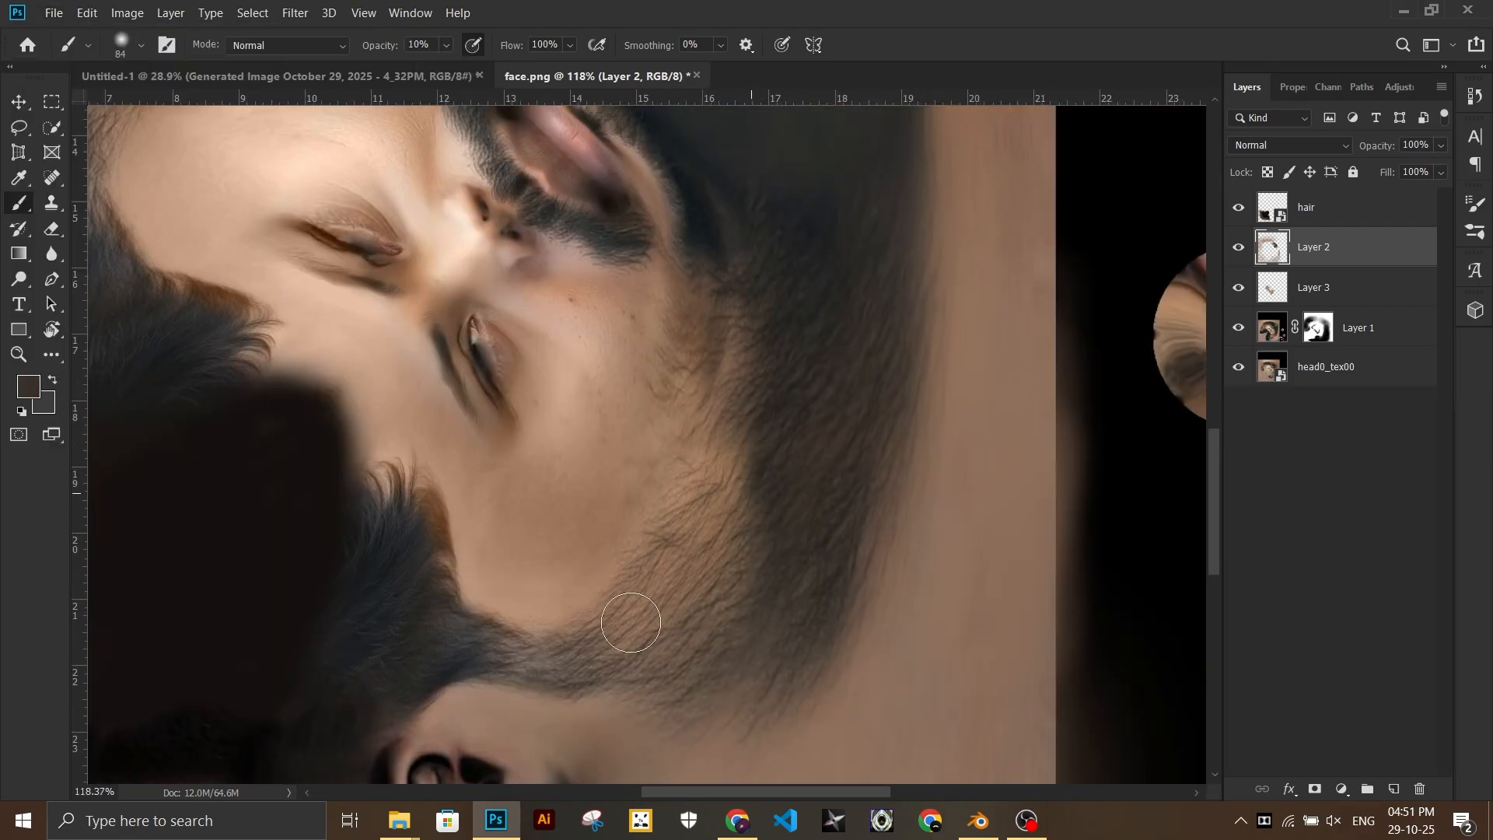
{"action": "left_click_drag", "start_coordinate": [633, 627], "coordinate": [680, 586]}
{"action": "scroll", "coordinate": [804, 420], "scroll_direction": "down", "scroll_amount": 6, "text": "alt"}
{"action": "scroll", "coordinate": [544, 414], "scroll_direction": "up", "scroll_amount": 8, "text": "alt"}
{"action": "left_click_drag", "start_coordinate": [613, 430], "coordinate": [411, 534]}
{"action": "scroll", "coordinate": [366, 327], "scroll_direction": "down", "scroll_amount": 3, "text": "alt"}
{"action": "key", "text": "ctrl+z"}
Step: Target Layer 1's mask and choose a foreground color for painting on it
{"action": "left_click", "coordinate": [1317, 327]}
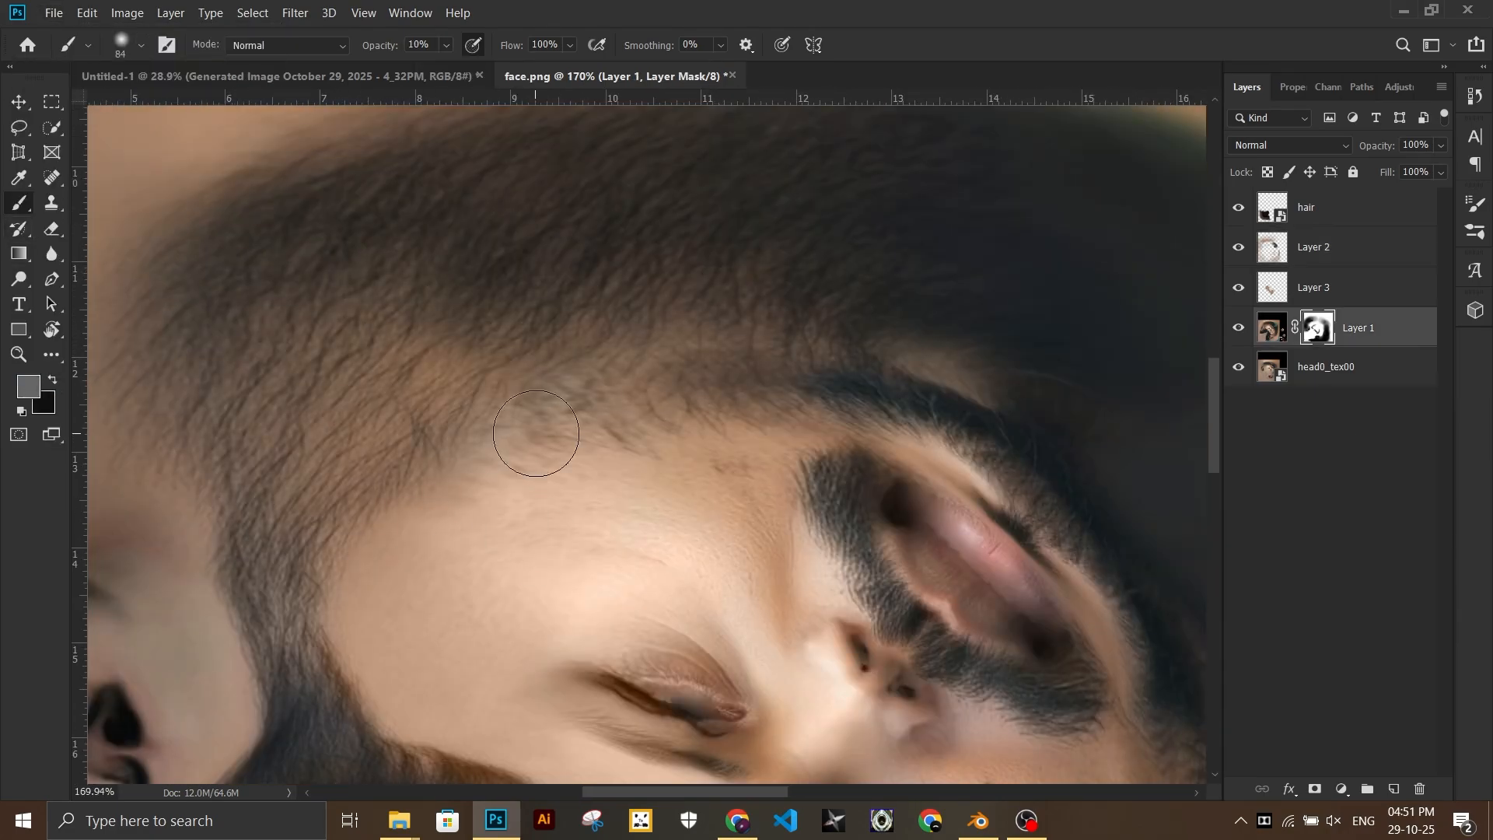
{"action": "left_click", "coordinate": [28, 385]}
{"action": "left_click", "coordinate": [902, 321]}
{"action": "key", "text": "Return"}
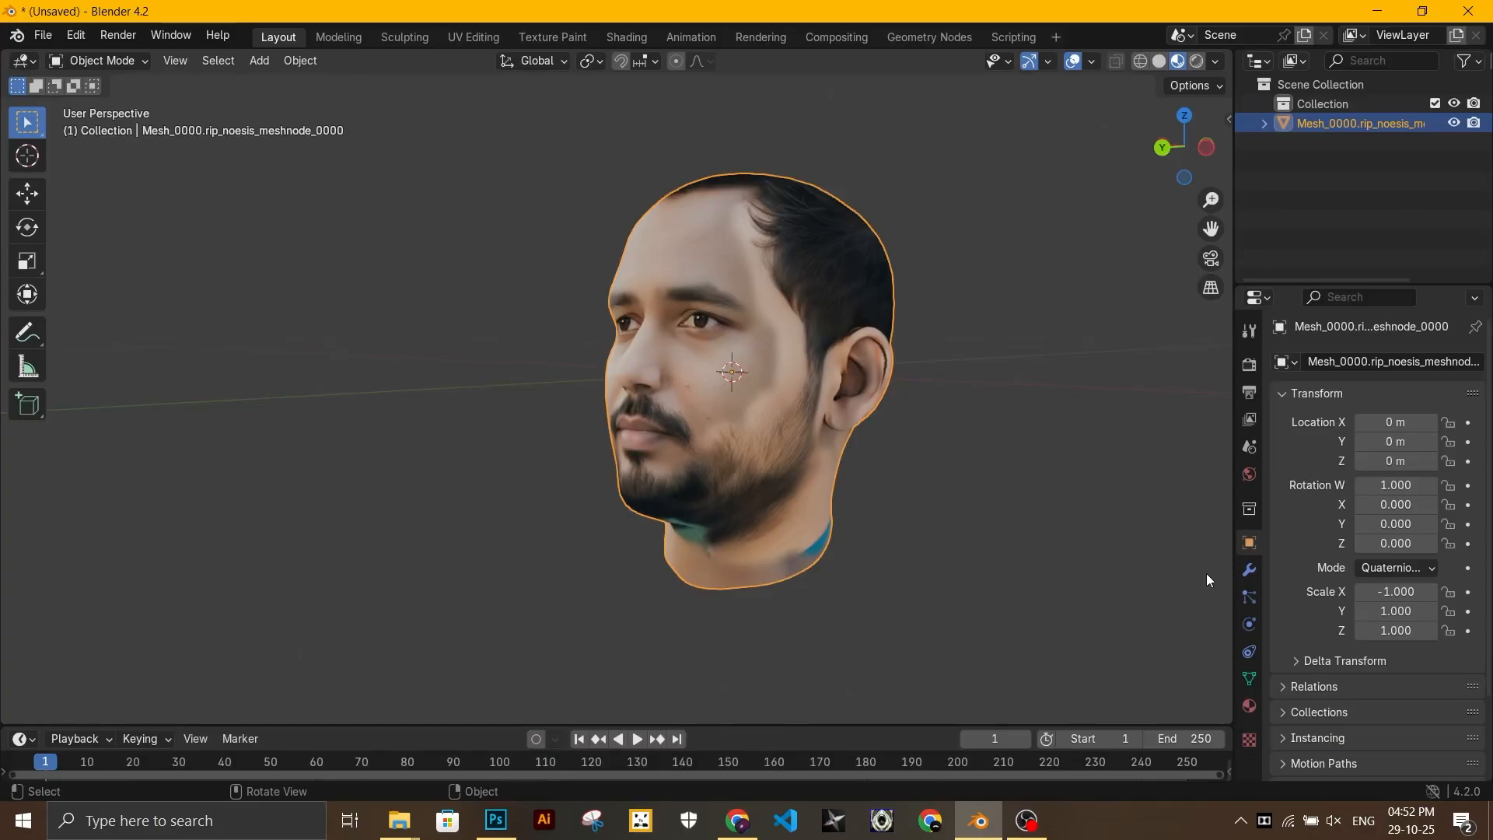
Step: In Blender, load face.png as the base color image of the mat0 material and inspect the side of the head
{"action": "left_click", "coordinate": [1250, 706]}
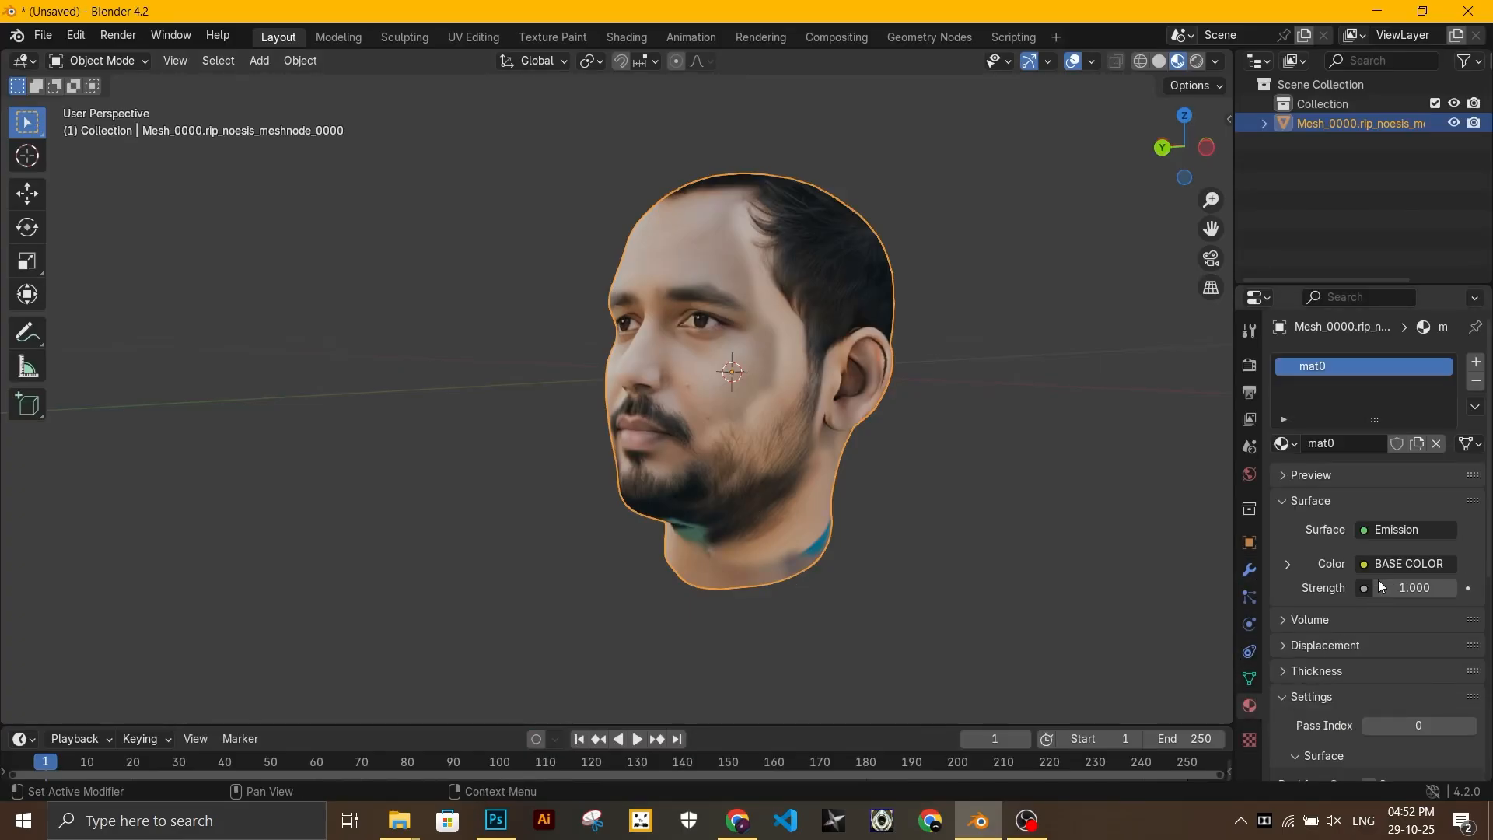
{"action": "left_click", "coordinate": [1288, 563]}
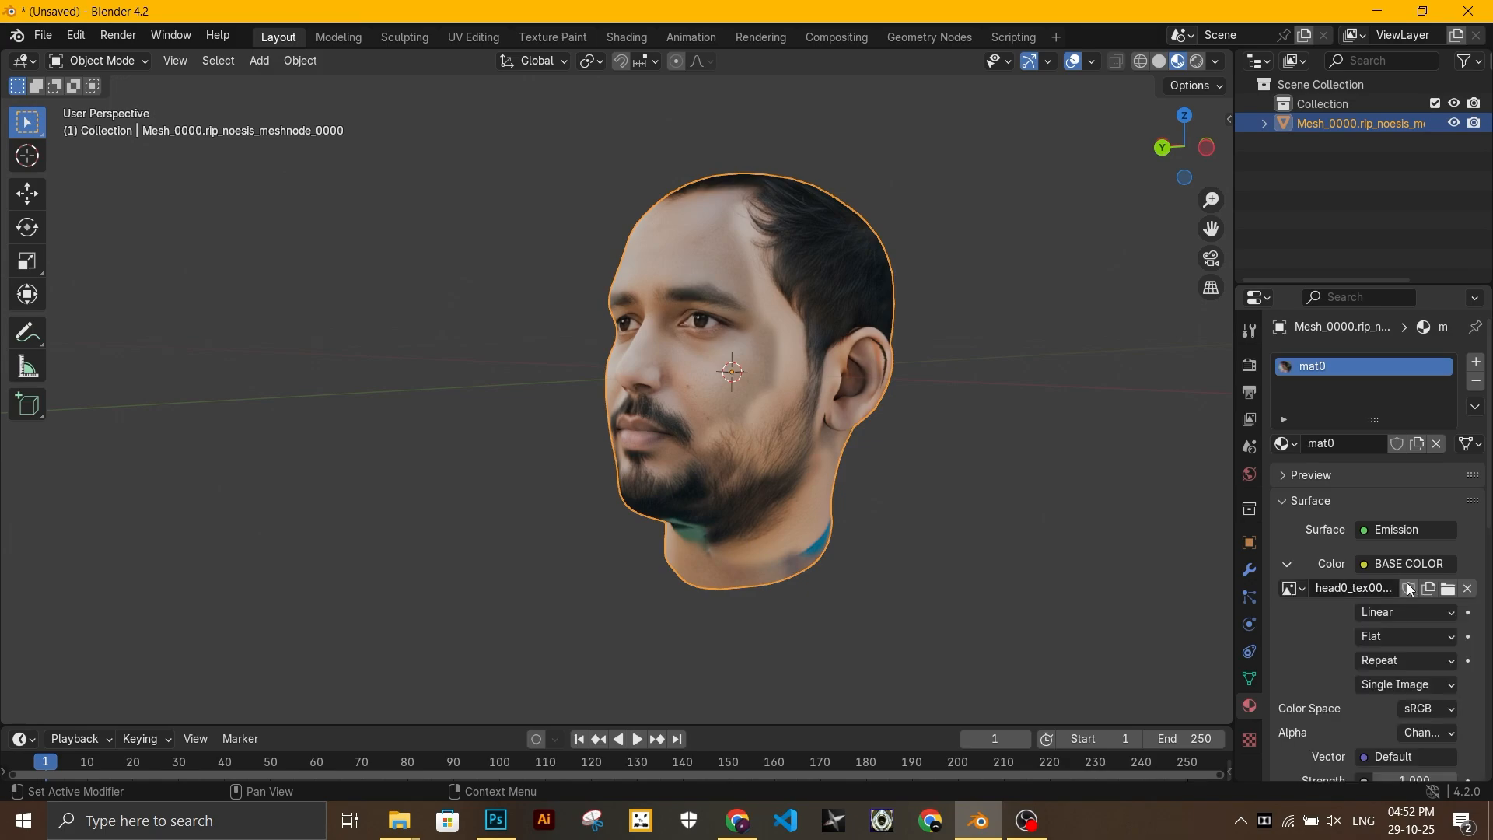
{"action": "left_click", "coordinate": [1452, 591]}
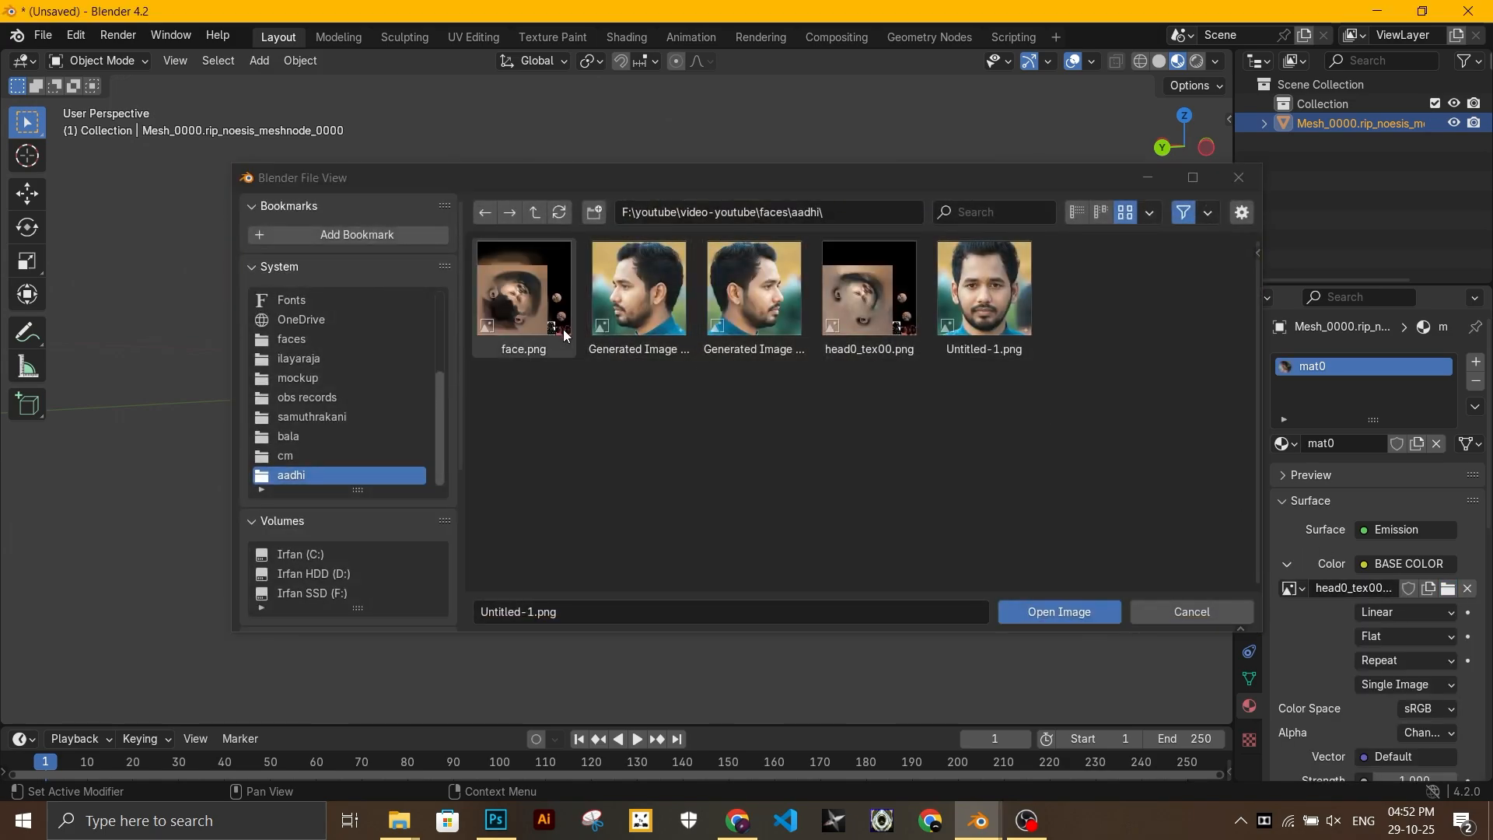
{"action": "double_click", "coordinate": [516, 304]}
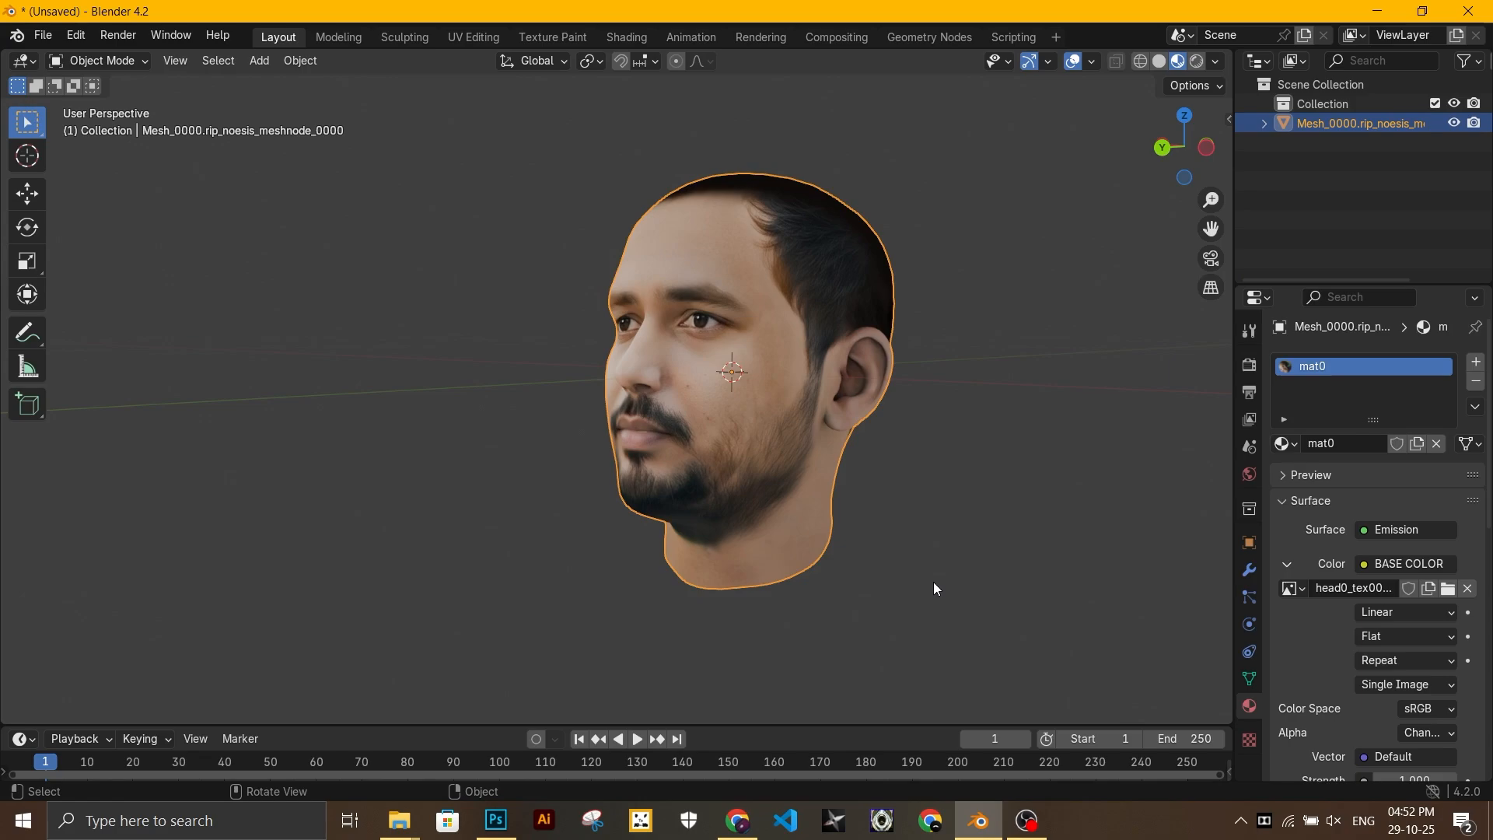
{"action": "middle_click_drag", "start_coordinate": [934, 584], "coordinate": [627, 600]}
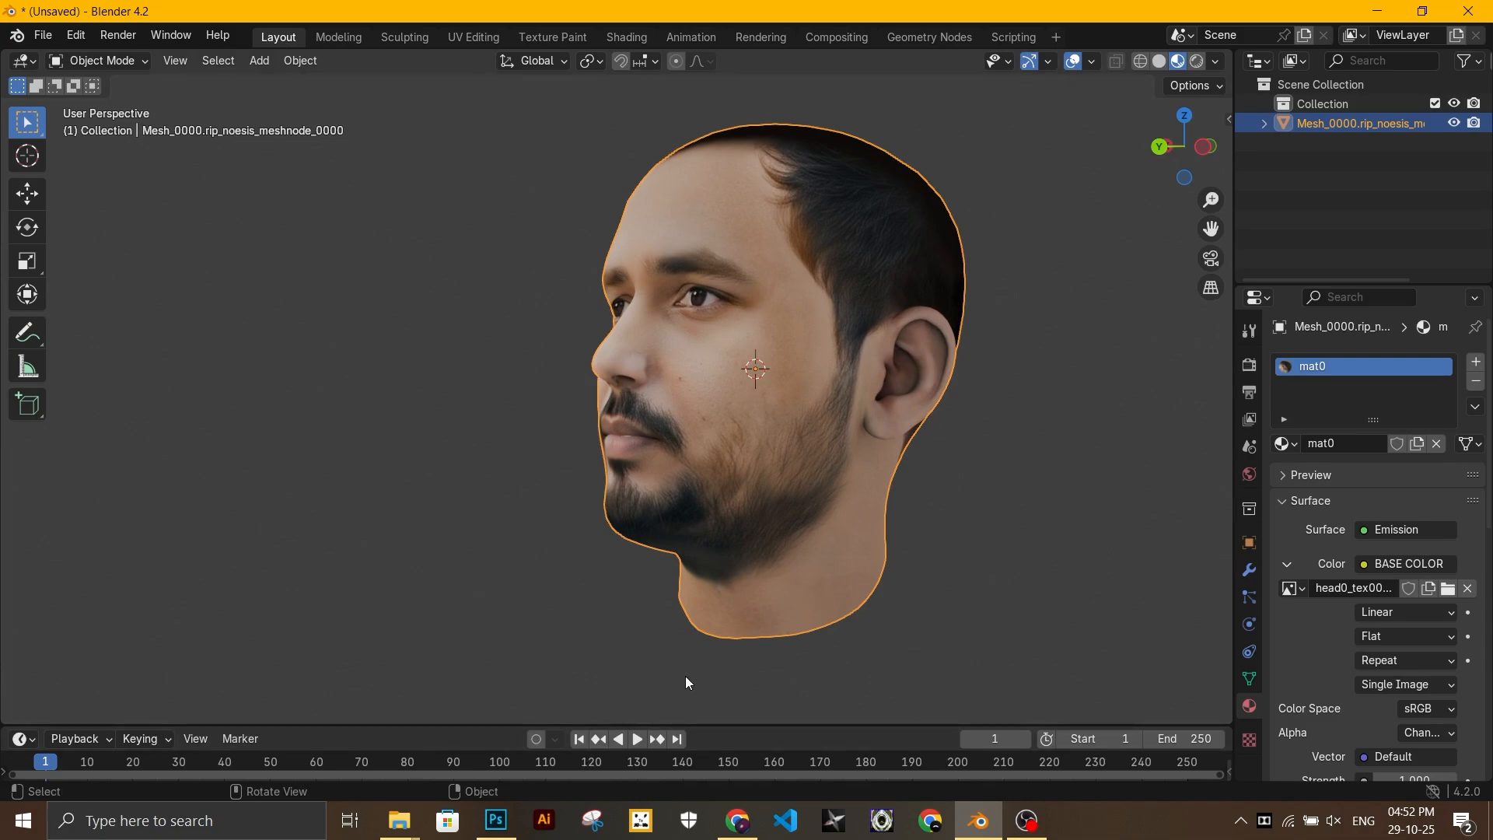
{"action": "scroll", "coordinate": [684, 675], "scroll_direction": "down", "scroll_amount": 1}
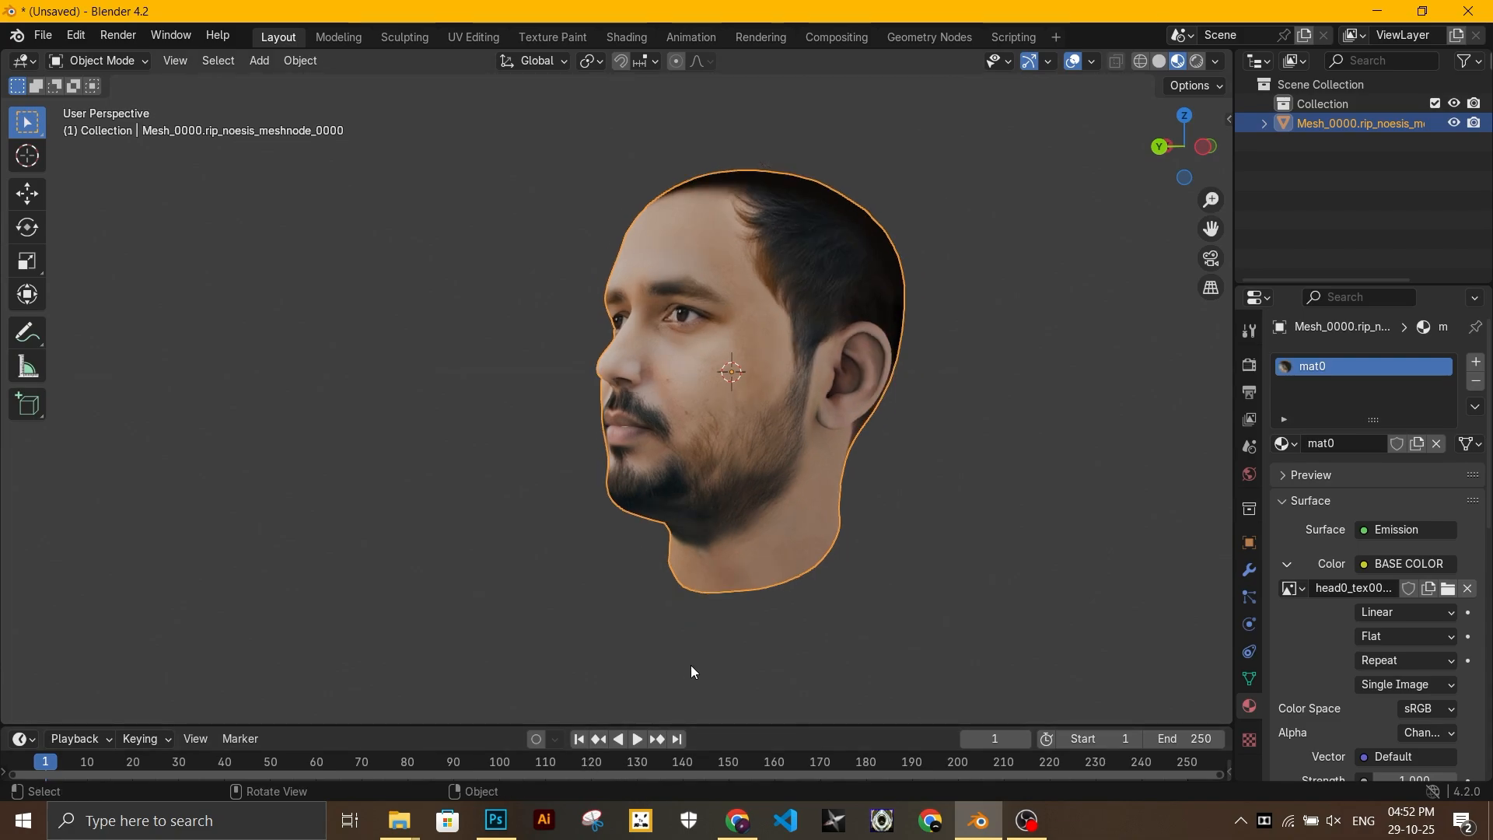
{"action": "key", "text": "ctrl+z"}
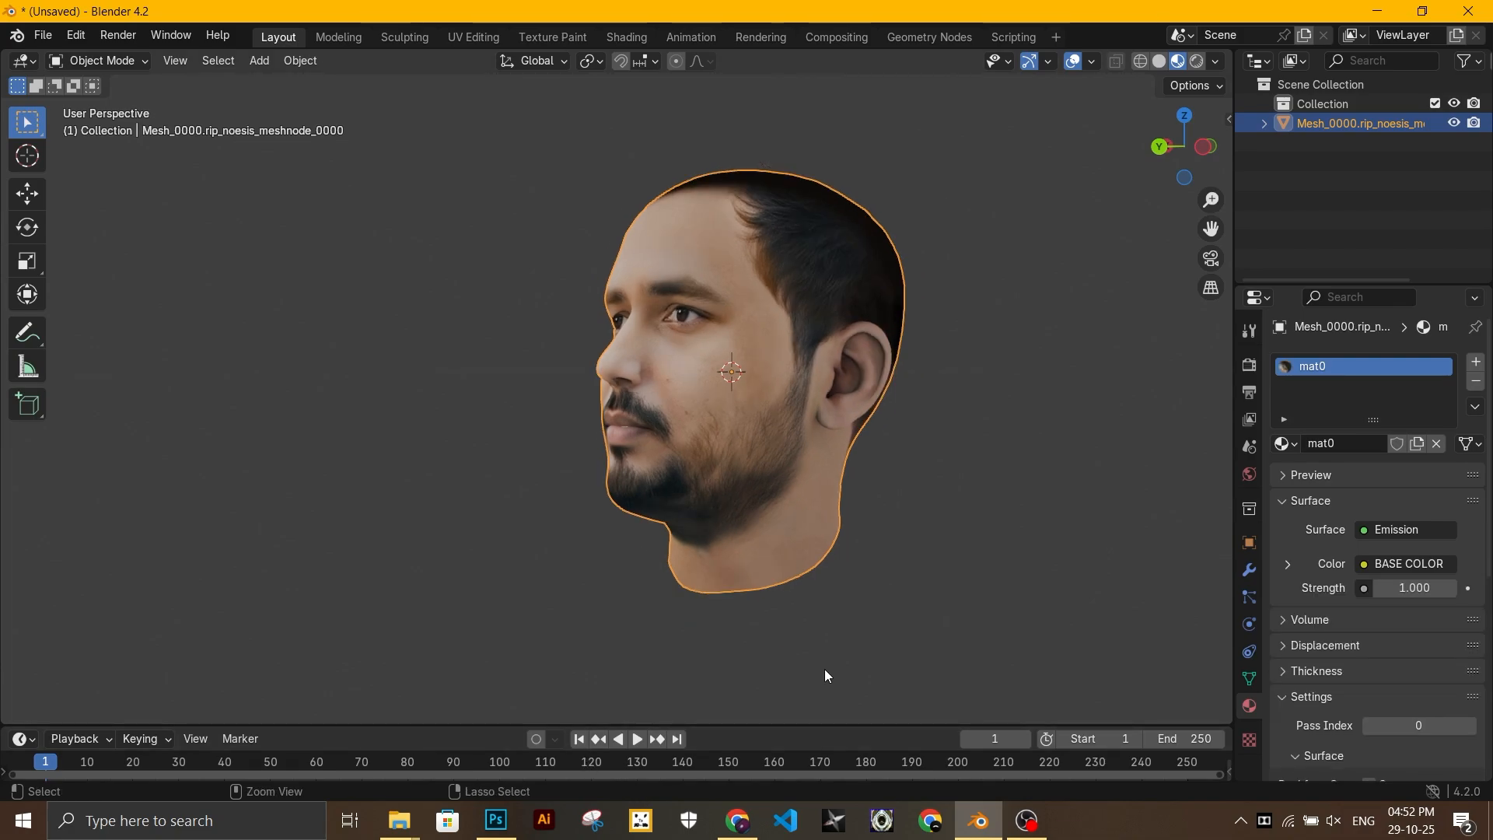
{"action": "middle_click_drag", "start_coordinate": [851, 664], "coordinate": [866, 664]}
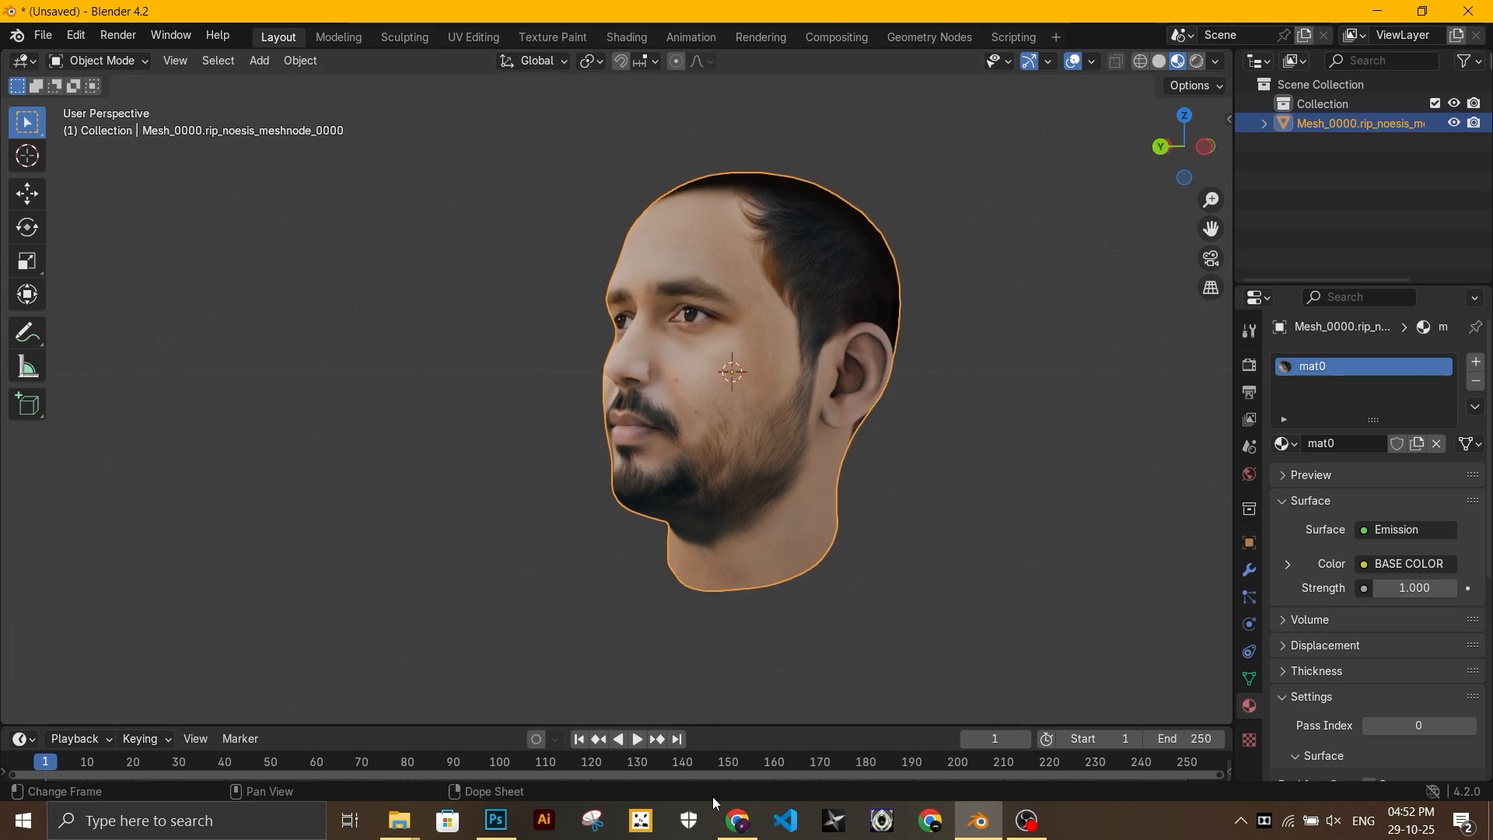
Step: Switch to Photoshop and paint a dark tone over the temple hair and sideburn on Layer 3 at 26% opacity
{"action": "left_click", "coordinate": [496, 819]}
{"action": "scroll", "coordinate": [613, 354], "scroll_direction": "up", "scroll_amount": 6, "text": "alt"}
{"action": "key", "text": "alt+bracketright"}
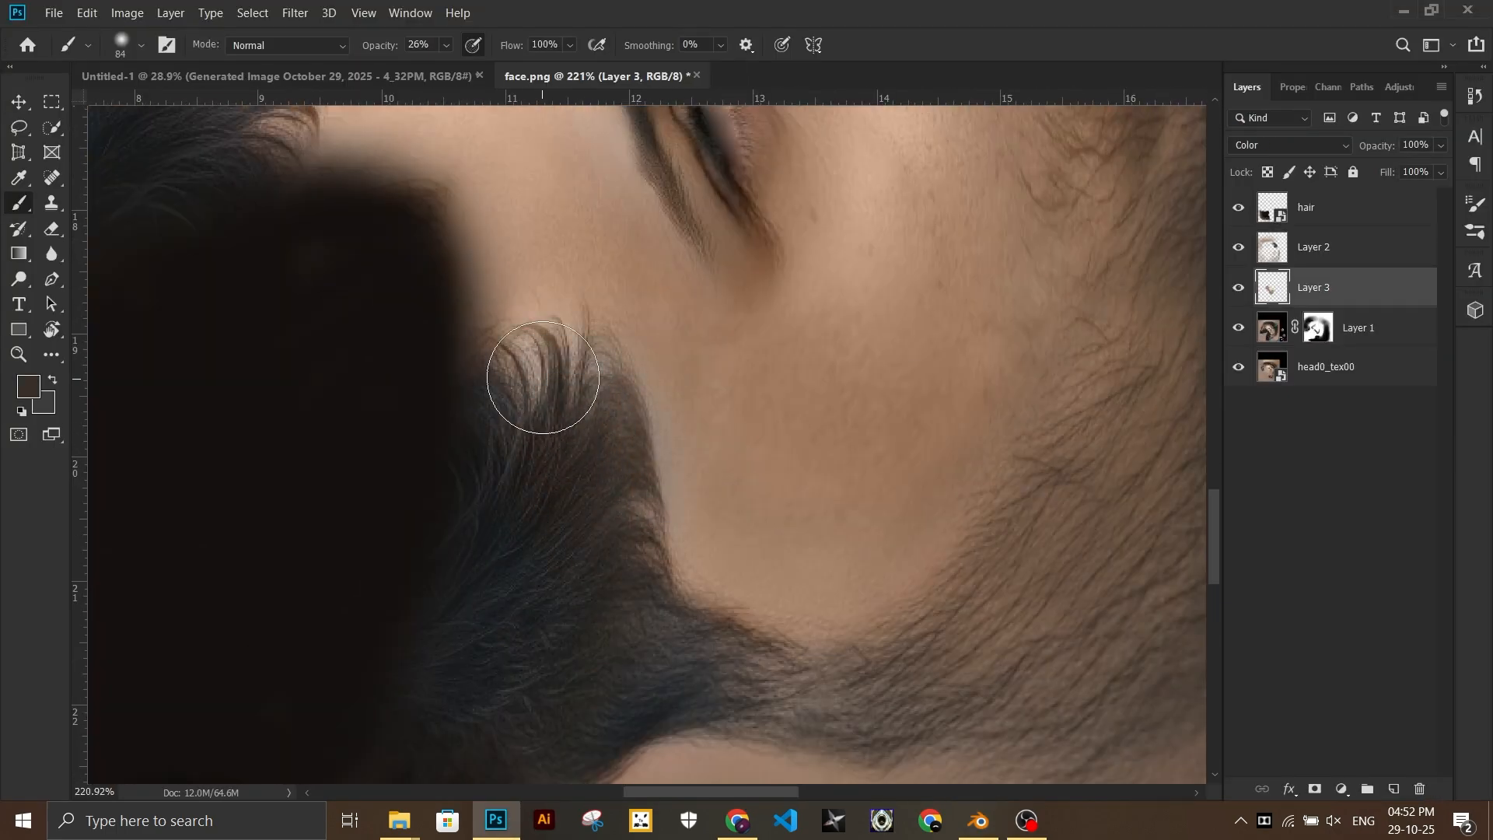
{"action": "left_click_drag", "start_coordinate": [544, 383], "coordinate": [876, 706]}
{"action": "scroll", "coordinate": [563, 395], "scroll_direction": "up", "scroll_amount": 1, "text": "alt"}
{"action": "left_click_drag", "start_coordinate": [993, 621], "coordinate": [837, 380]}
Step: Sample the skin tone and paint it between the temple hair strands on Layer 3 with a 12 px brush
{"action": "scroll", "coordinate": [837, 380], "scroll_direction": "up", "scroll_amount": 7, "text": "alt"}
{"action": "left_click", "coordinate": [887, 537], "text": "alt"}
{"action": "left_click", "coordinate": [140, 45]}
{"action": "left_click_drag", "start_coordinate": [139, 106], "coordinate": [120, 106]}
{"action": "scroll", "coordinate": [667, 433], "scroll_direction": "up", "scroll_amount": 10, "text": "alt"}
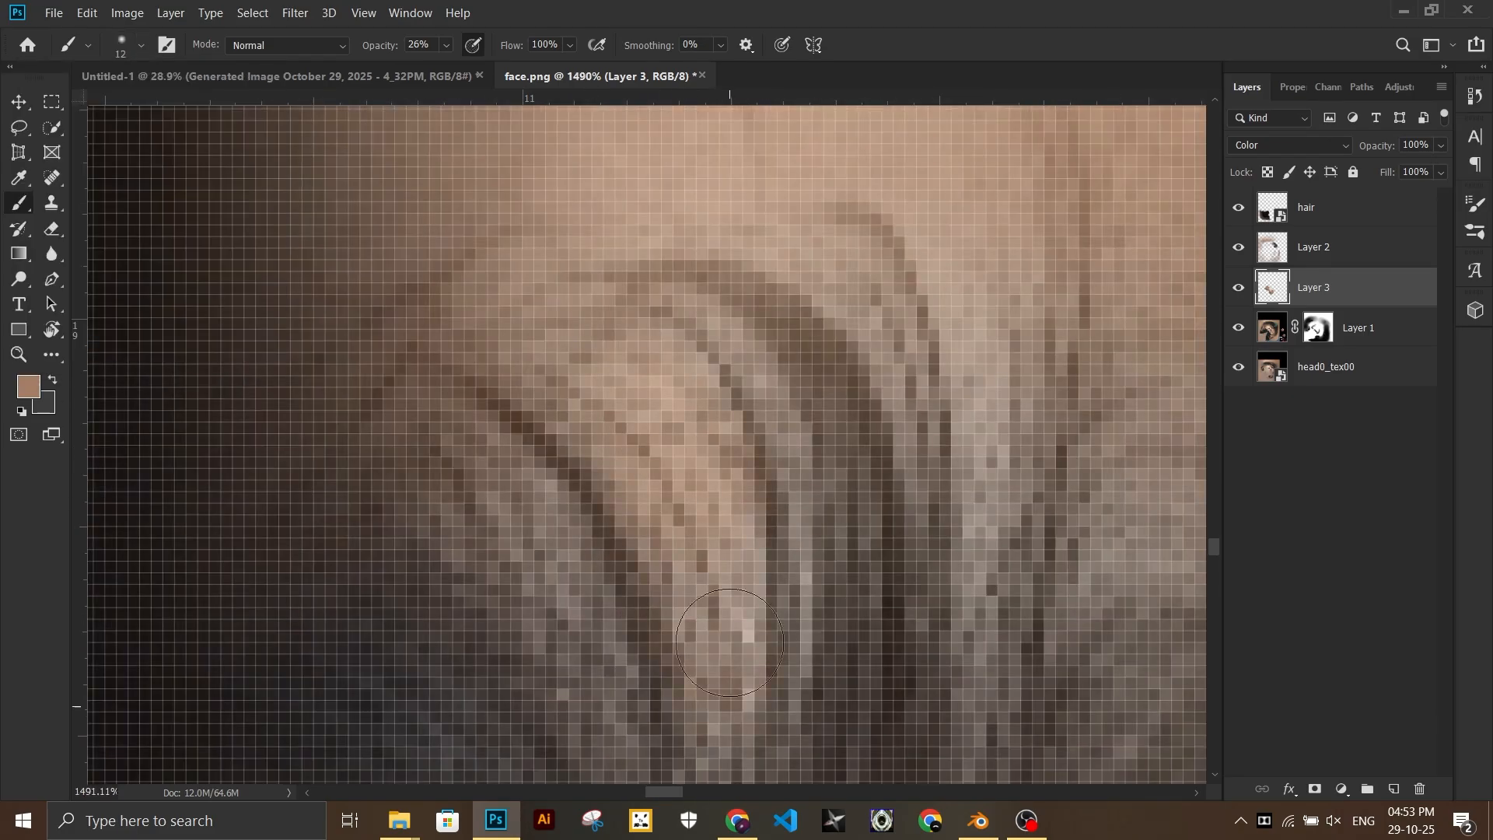
{"action": "scroll", "coordinate": [847, 442], "scroll_direction": "down", "scroll_amount": 2, "text": "alt"}
{"action": "mouse_move", "coordinate": [1011, 442]}
{"action": "left_mouse_down"}
{"action": "mouse_move", "coordinate": [847, 441]}
{"action": "mouse_move", "coordinate": [787, 247]}
{"action": "left_mouse_up"}
{"action": "scroll", "coordinate": [848, 442], "scroll_direction": "down", "scroll_amount": 4, "text": "alt"}
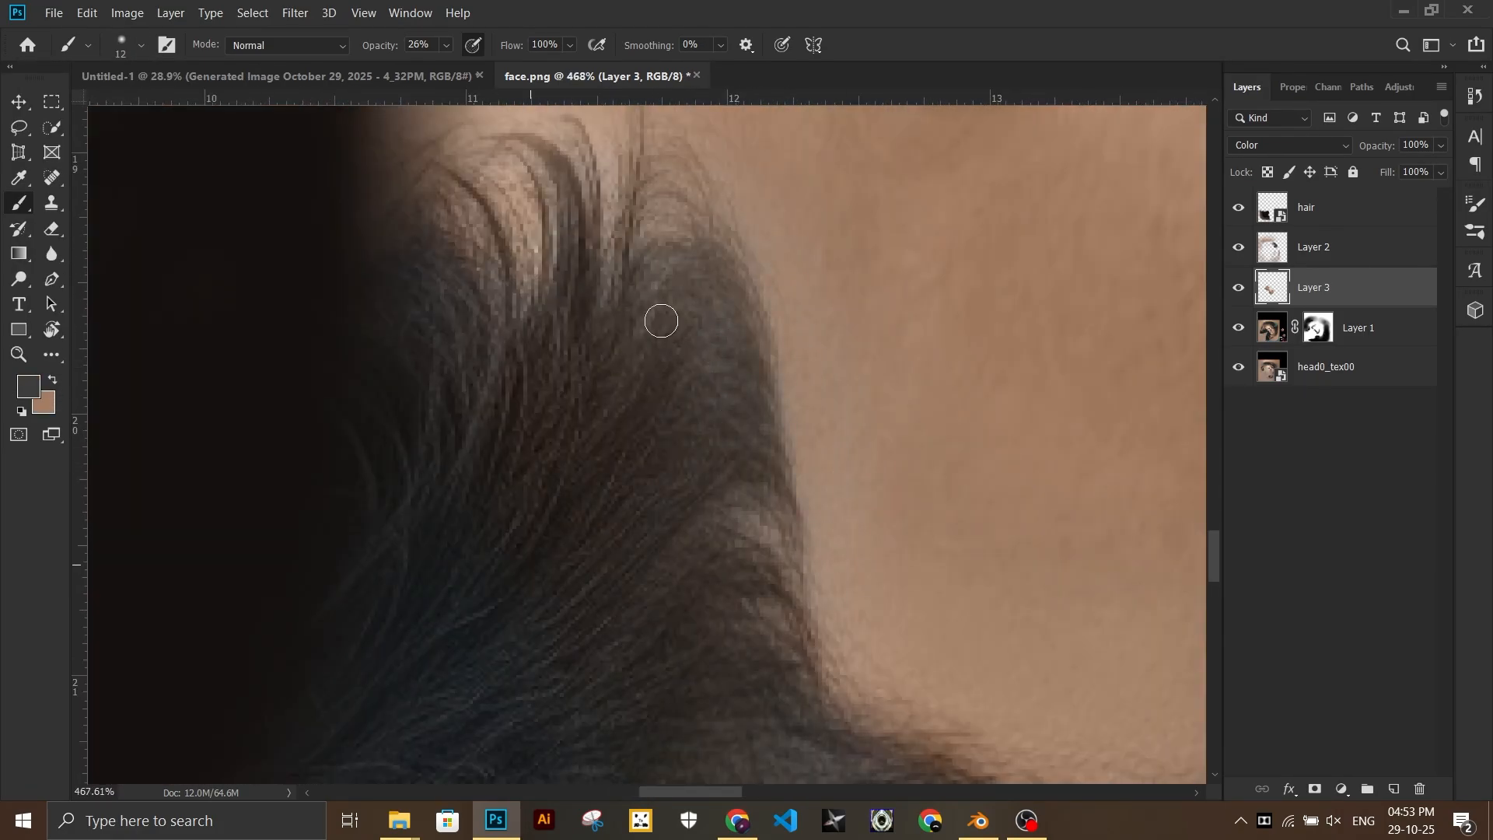
Step: Paint dark gray over the temple hair on Layer 3 to neutralize its tint
{"action": "left_click_drag", "start_coordinate": [613, 327], "coordinate": [790, 675]}
{"action": "scroll", "coordinate": [789, 675], "scroll_direction": "up", "scroll_amount": 4, "text": "alt"}
{"action": "scroll", "coordinate": [700, 482], "scroll_direction": "down", "scroll_amount": 10, "text": "alt"}
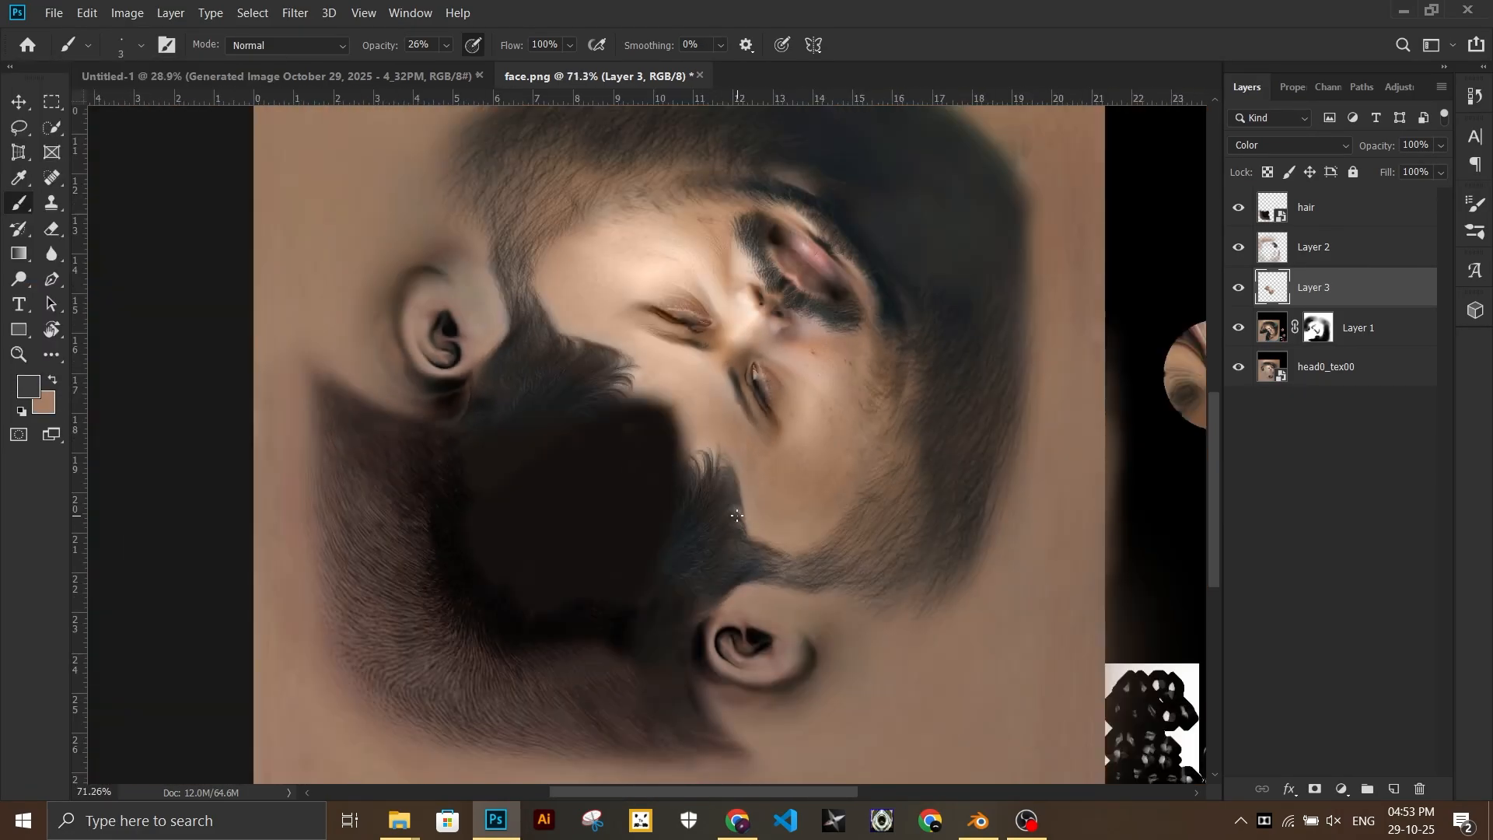
Step: Add a new layer above the hair layer and adjust the brush size and opacity
{"action": "scroll", "coordinate": [735, 486], "scroll_direction": "up", "scroll_amount": 8, "text": "alt"}
{"action": "left_click", "coordinate": [1322, 207]}
{"action": "left_click", "coordinate": [141, 44]}
{"action": "left_click_drag", "start_coordinate": [109, 106], "coordinate": [160, 106]}
{"action": "left_click_drag", "start_coordinate": [446, 44], "coordinate": [429, 70]}
{"action": "key", "text": "ctrl+alt+shift+n"}
{"action": "scroll", "coordinate": [724, 391], "scroll_direction": "down", "scroll_amount": 6, "text": "alt"}
{"action": "scroll", "coordinate": [558, 243], "scroll_direction": "up", "scroll_amount": 4, "text": "alt"}
Step: Rasterize the hair layer and erase its hair along the forehead hairline and temple
{"action": "left_click", "coordinate": [1322, 247]}
{"action": "key", "text": "e"}
{"action": "left_click", "coordinate": [698, 366]}
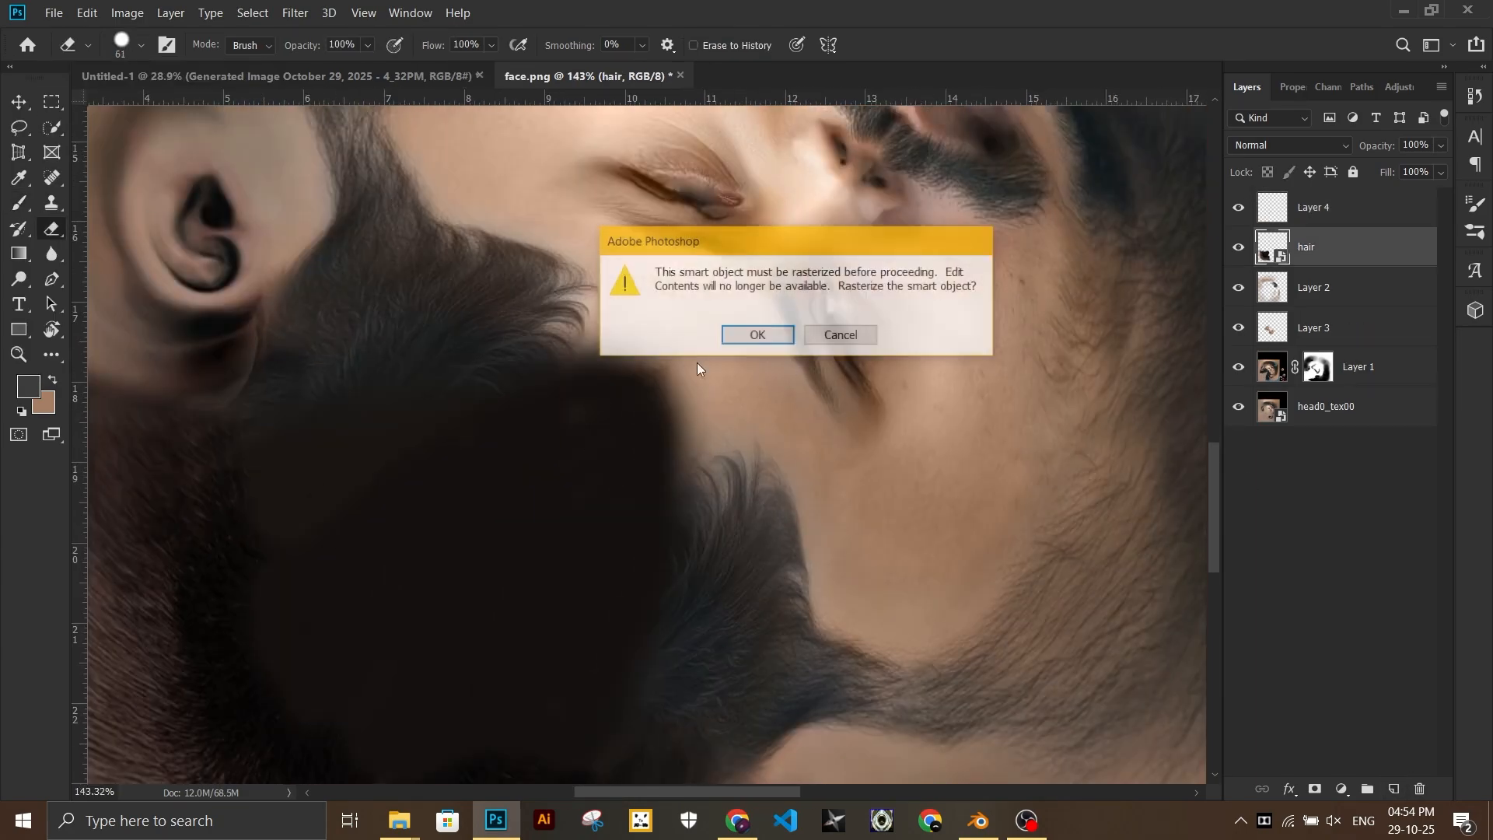
{"action": "left_click", "coordinate": [757, 334]}
{"action": "left_click", "coordinate": [141, 45]}
{"action": "left_click_drag", "start_coordinate": [568, 349], "coordinate": [753, 567]}
{"action": "scroll", "coordinate": [647, 249], "scroll_direction": "down", "scroll_amount": 6, "text": "alt"}
{"action": "scroll", "coordinate": [700, 264], "scroll_direction": "up", "scroll_amount": 3, "text": "alt"}
Step: Adjust the Hue/Saturation of Layer 1
{"action": "left_click", "coordinate": [1358, 367]}
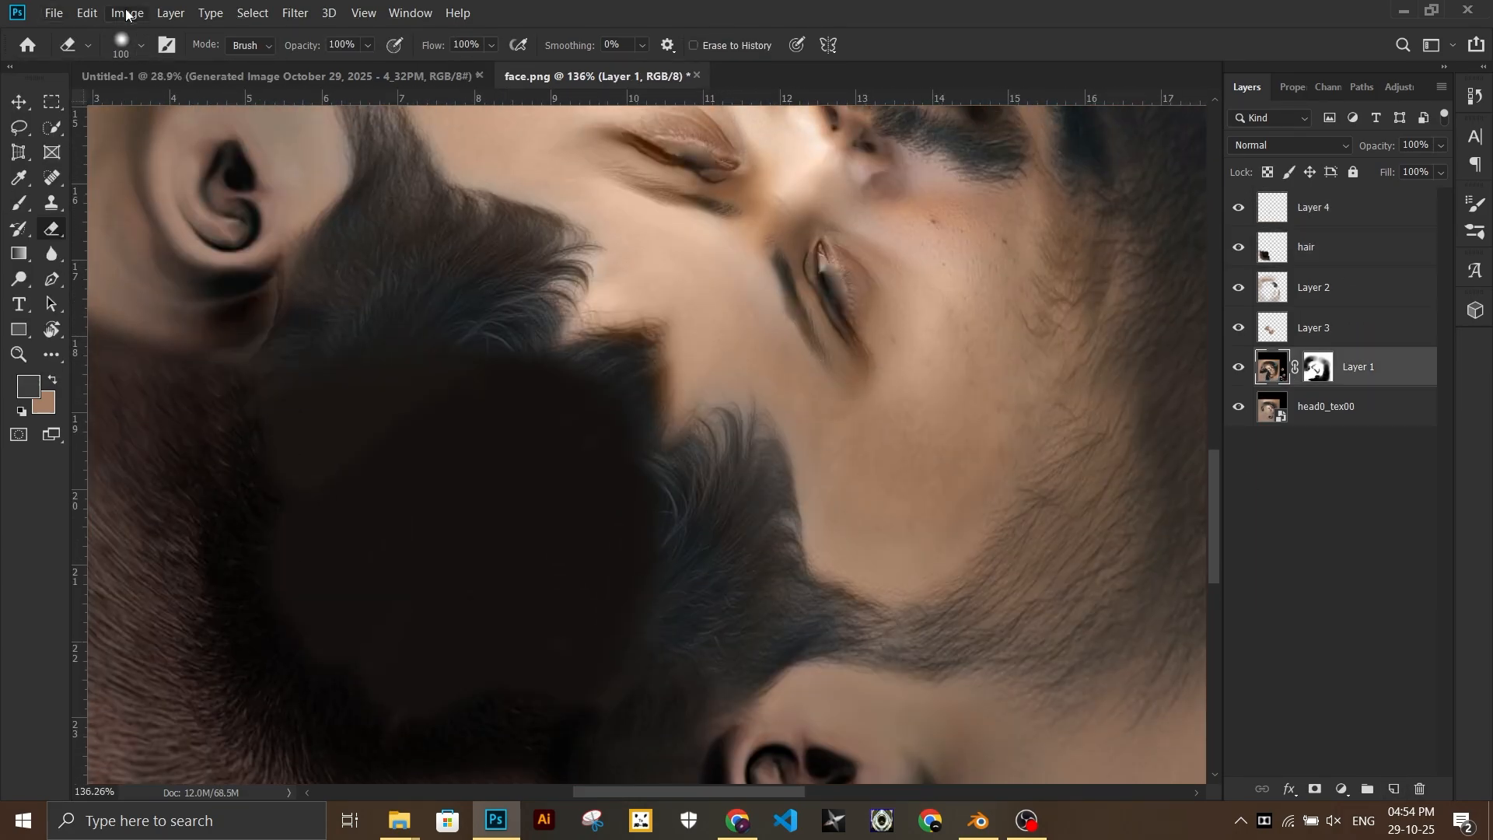
{"action": "key", "text": "ctrl+u"}
{"action": "left_click", "coordinate": [1365, 194]}
Step: Merge all visible layers into one and choose an image adjustment for the merged texture
{"action": "left_click", "coordinate": [1322, 207]}
{"action": "key", "text": "ctrl+shift+e"}
{"action": "left_click", "coordinate": [127, 12]}
{"action": "left_click", "coordinate": [413, 157]}
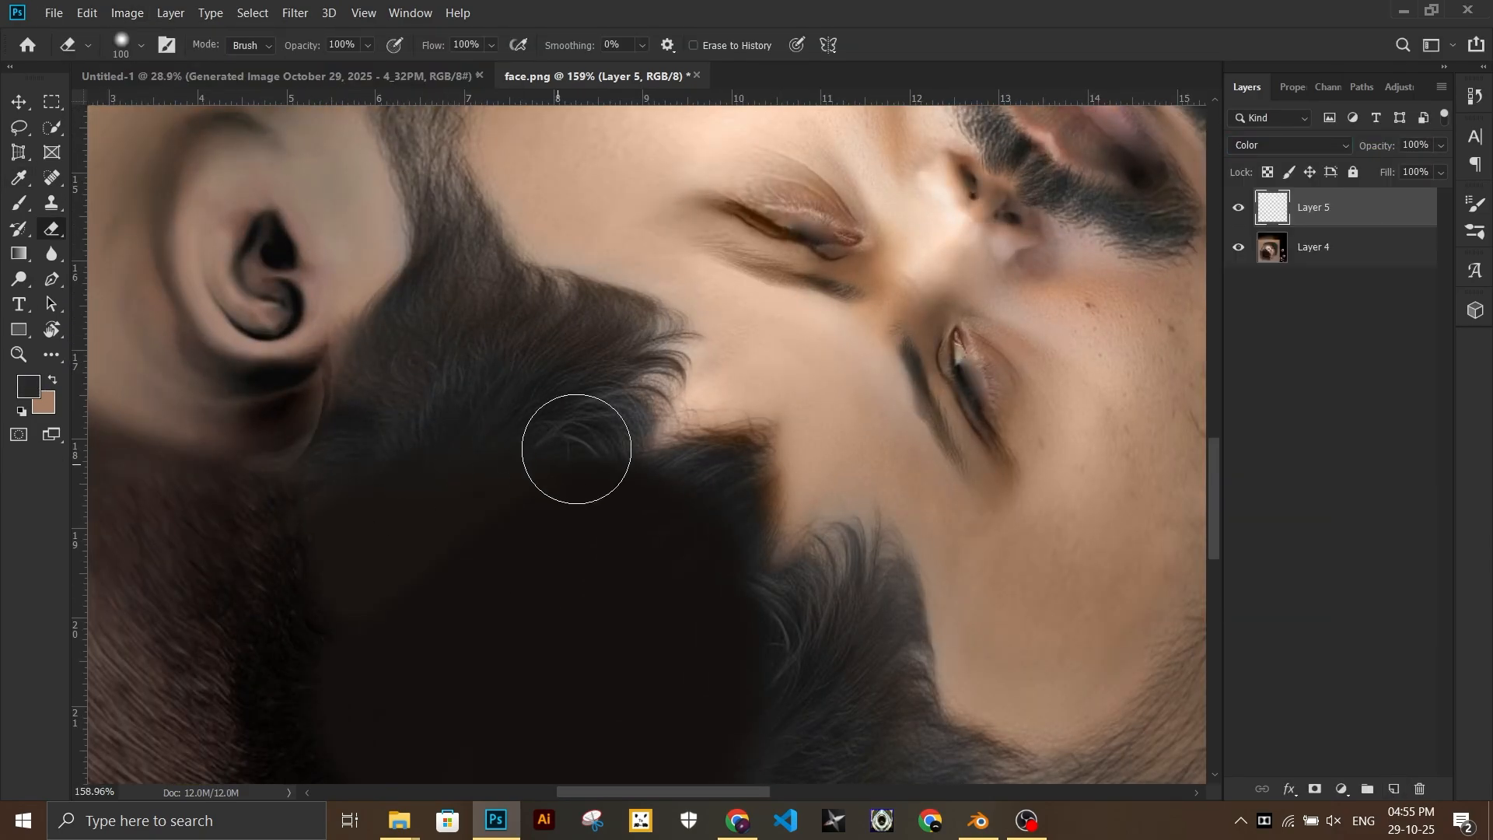
Step: Paint a dark neutral color over the tinted temple hair on Layer 5, using the Color blend mode
{"action": "scroll", "coordinate": [382, 420], "scroll_direction": "down", "scroll_amount": 3}
{"action": "left_click_drag", "start_coordinate": [841, 476], "coordinate": [677, 625]}
{"action": "scroll", "coordinate": [451, 494], "scroll_direction": "down", "scroll_amount": 4, "text": "alt"}
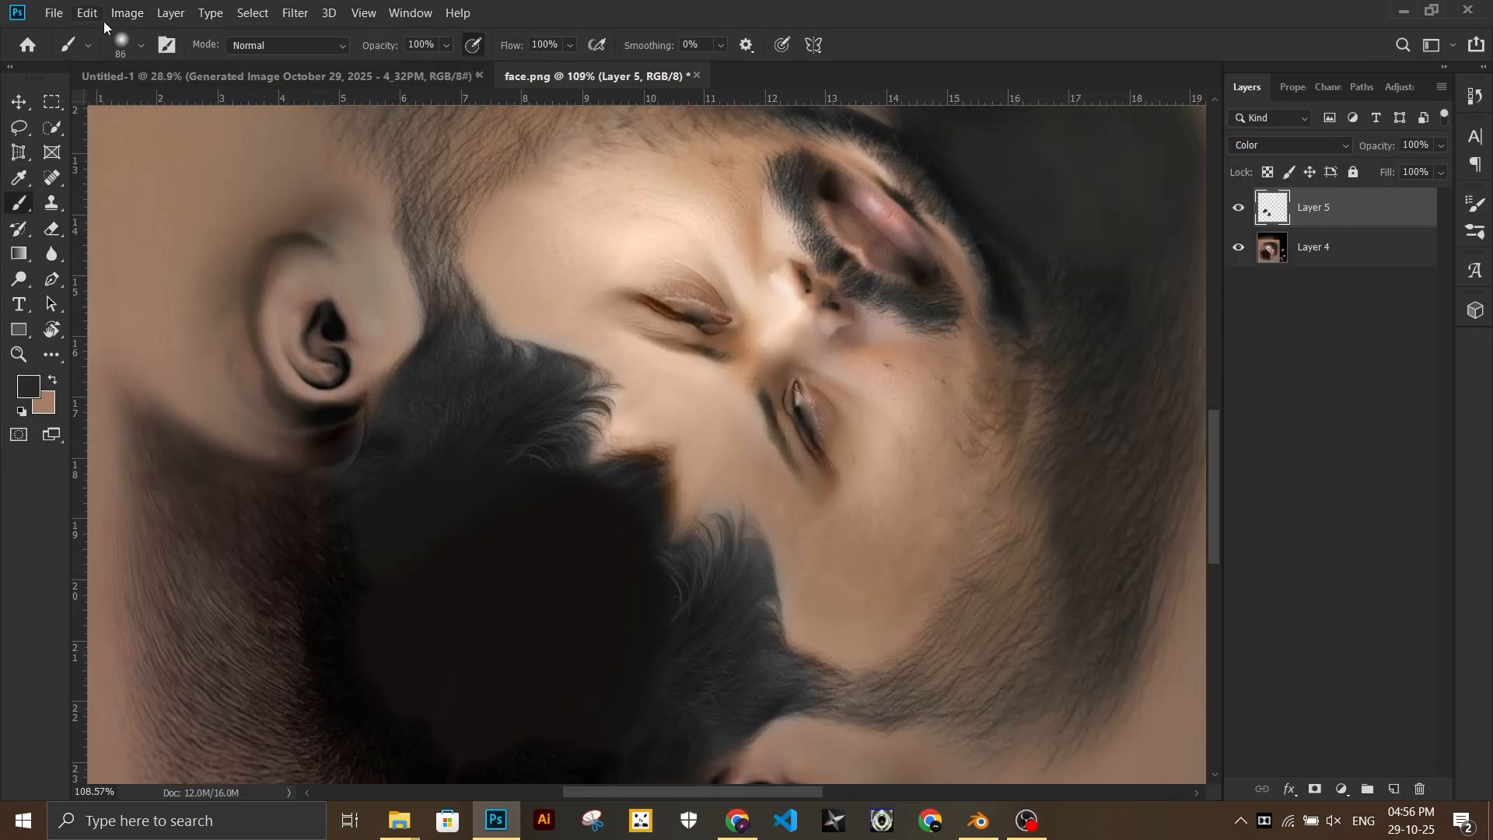
Step: Lower two Hue/Saturation sliders for Layer 5 and apply the adjustment
{"action": "key", "text": "ctrl+u"}
{"action": "left_click_drag", "start_coordinate": [1146, 390], "coordinate": [1086, 390]}
{"action": "left_click_drag", "start_coordinate": [1146, 342], "coordinate": [1090, 343]}
{"action": "left_click", "coordinate": [1363, 194]}
Step: Add a layer mask to Layer 4 and duplicate Layer 5
{"action": "left_click", "coordinate": [1311, 244], "text": "shift"}
{"action": "left_click", "coordinate": [1314, 246]}
{"action": "left_click", "coordinate": [1315, 789]}
{"action": "left_click_drag", "start_coordinate": [1315, 207], "coordinate": [1315, 229], "text": "alt"}
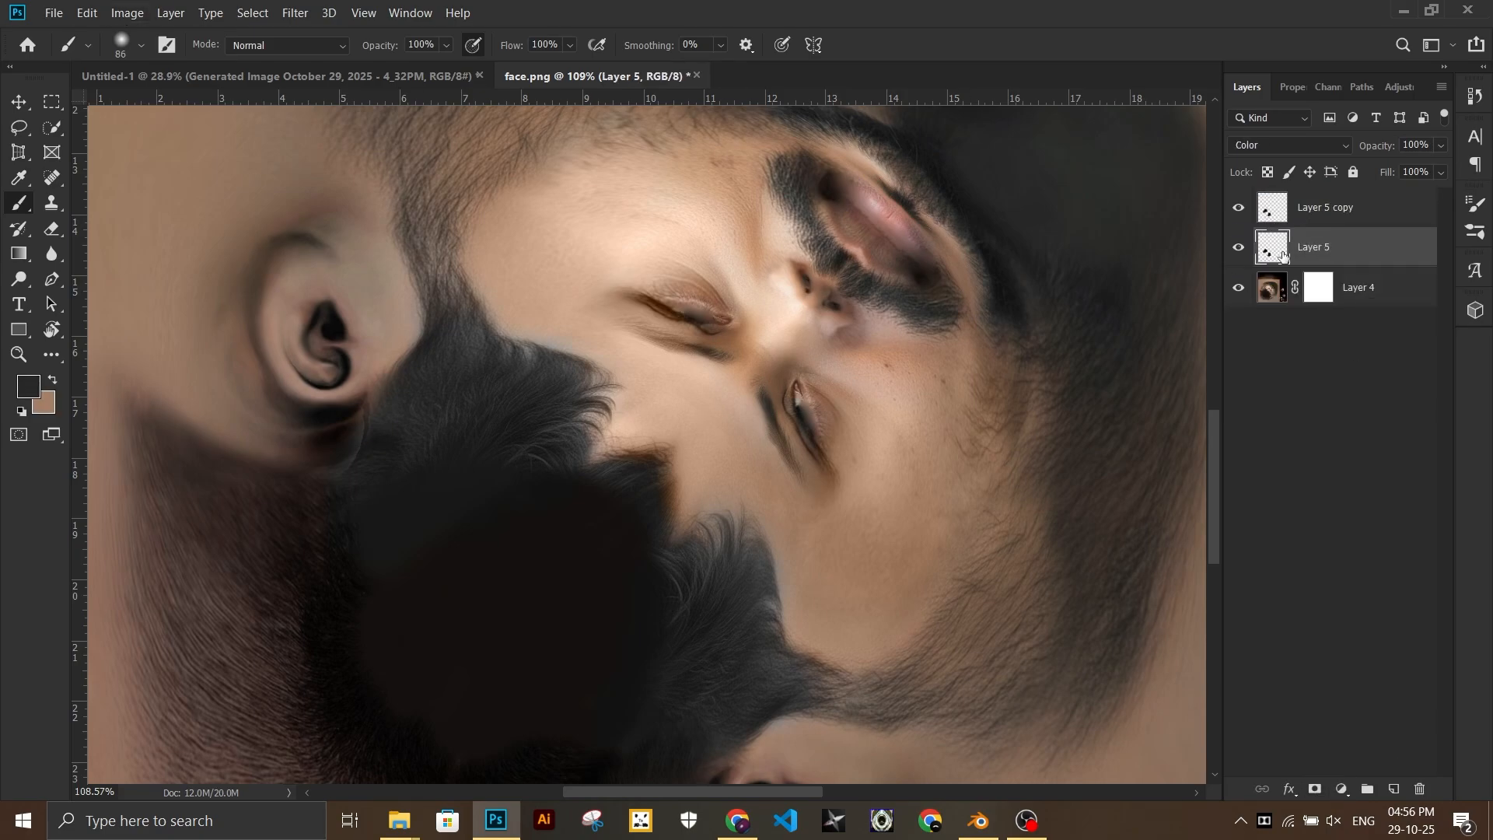
Step: Delete the original Layer 5 and adjust Hue/Saturation within the painted area of Layer 5 copy
{"action": "key", "text": "Delete"}
{"action": "left_click", "coordinate": [1272, 207], "text": "ctrl"}
{"action": "left_click", "coordinate": [1315, 247]}
{"action": "key", "text": "ctrl+u"}
{"action": "left_click_drag", "start_coordinate": [1146, 392], "coordinate": [1120, 391]}
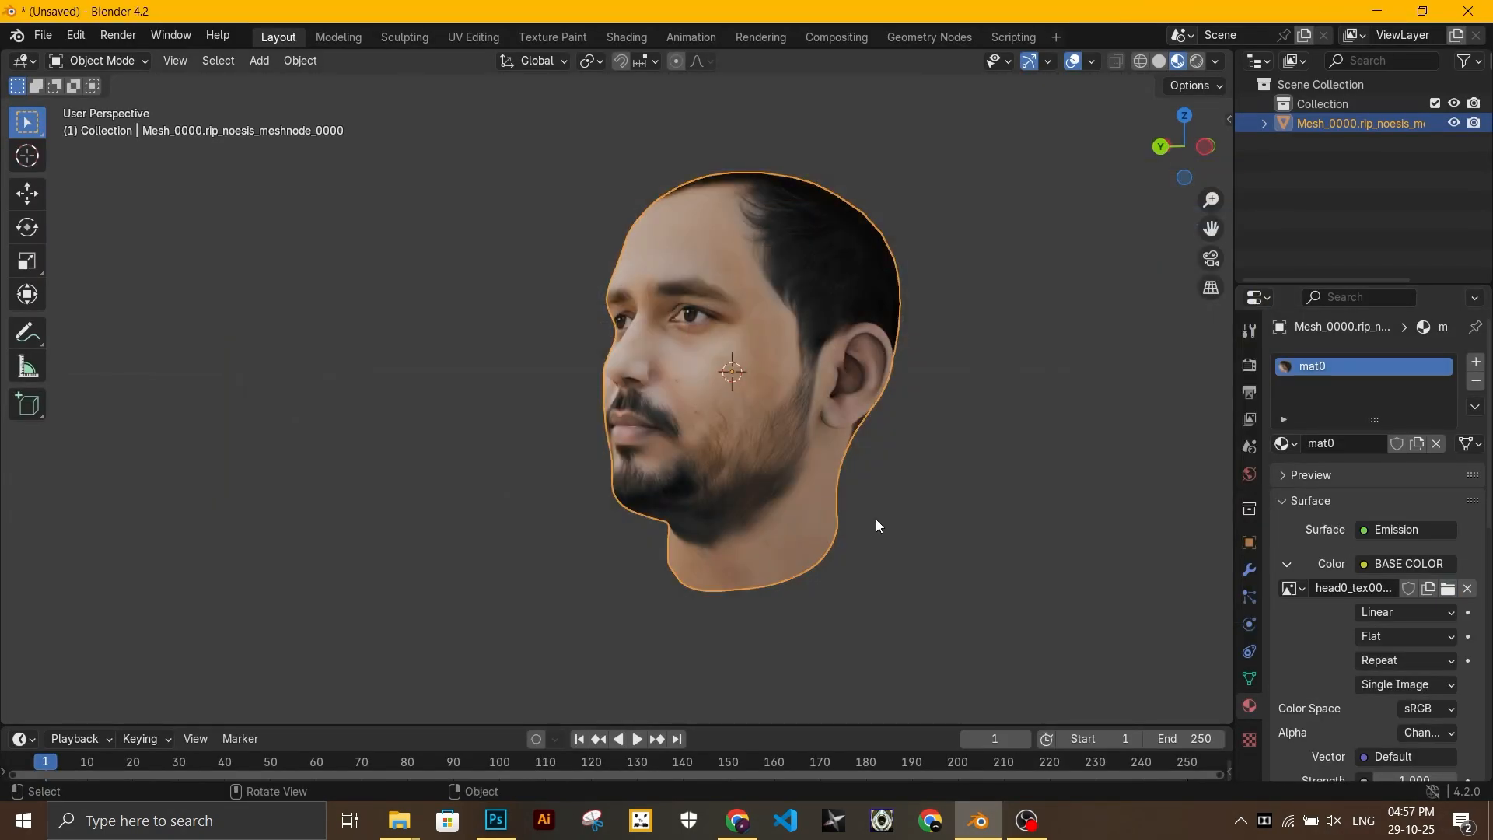
Step: Check the head in Blender, and in Photoshop paint dark tone over the light beard patch beside the moustache on Layer 5
{"action": "middle_click_drag", "start_coordinate": [876, 520], "coordinate": [794, 521]}
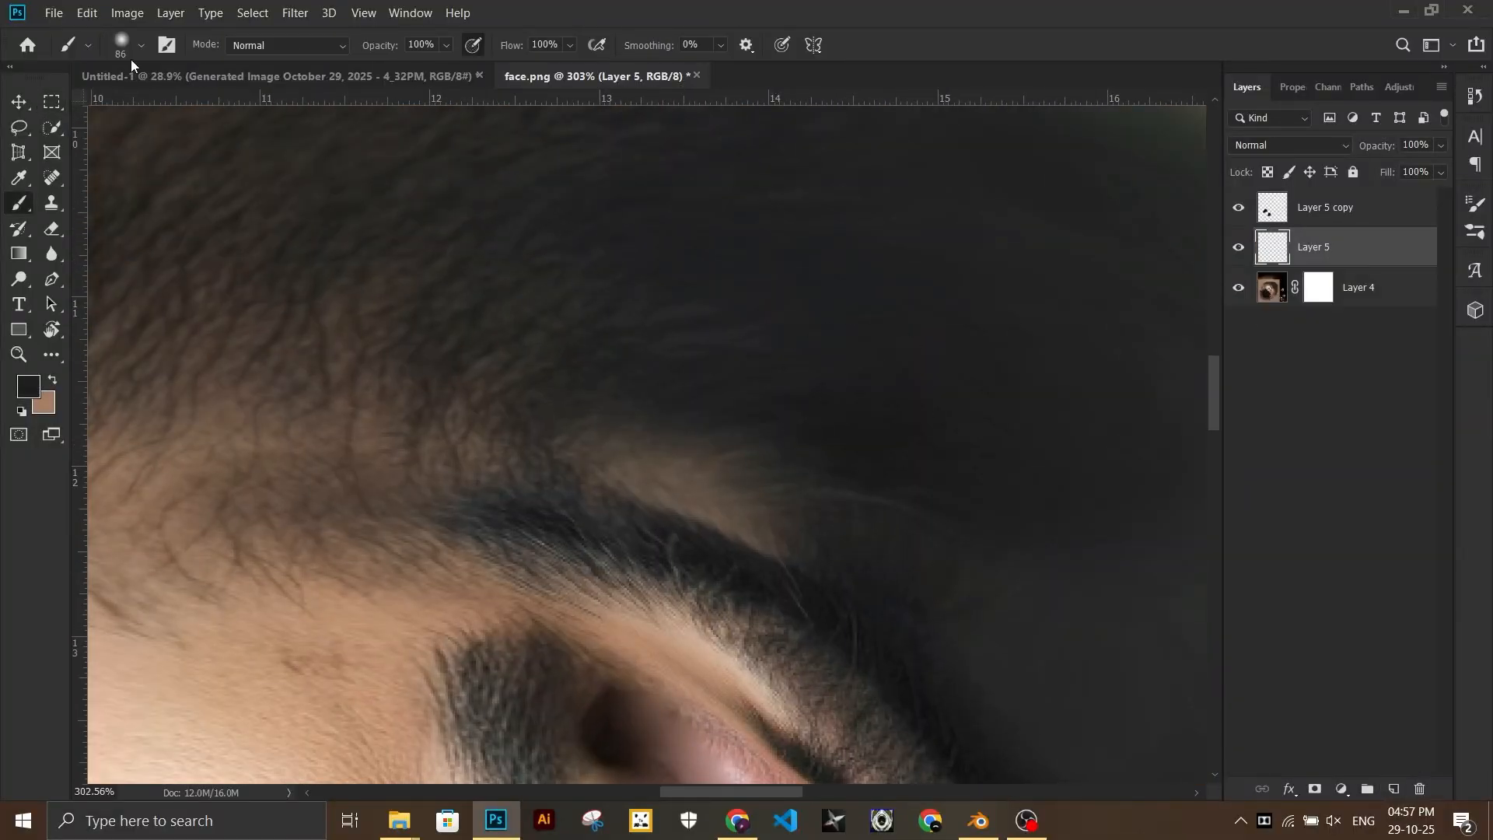
{"action": "left_click", "coordinate": [129, 46]}
{"action": "left_click_drag", "start_coordinate": [623, 467], "coordinate": [758, 517]}
{"action": "scroll", "coordinate": [684, 366], "scroll_direction": "down", "scroll_amount": 3, "text": "alt"}
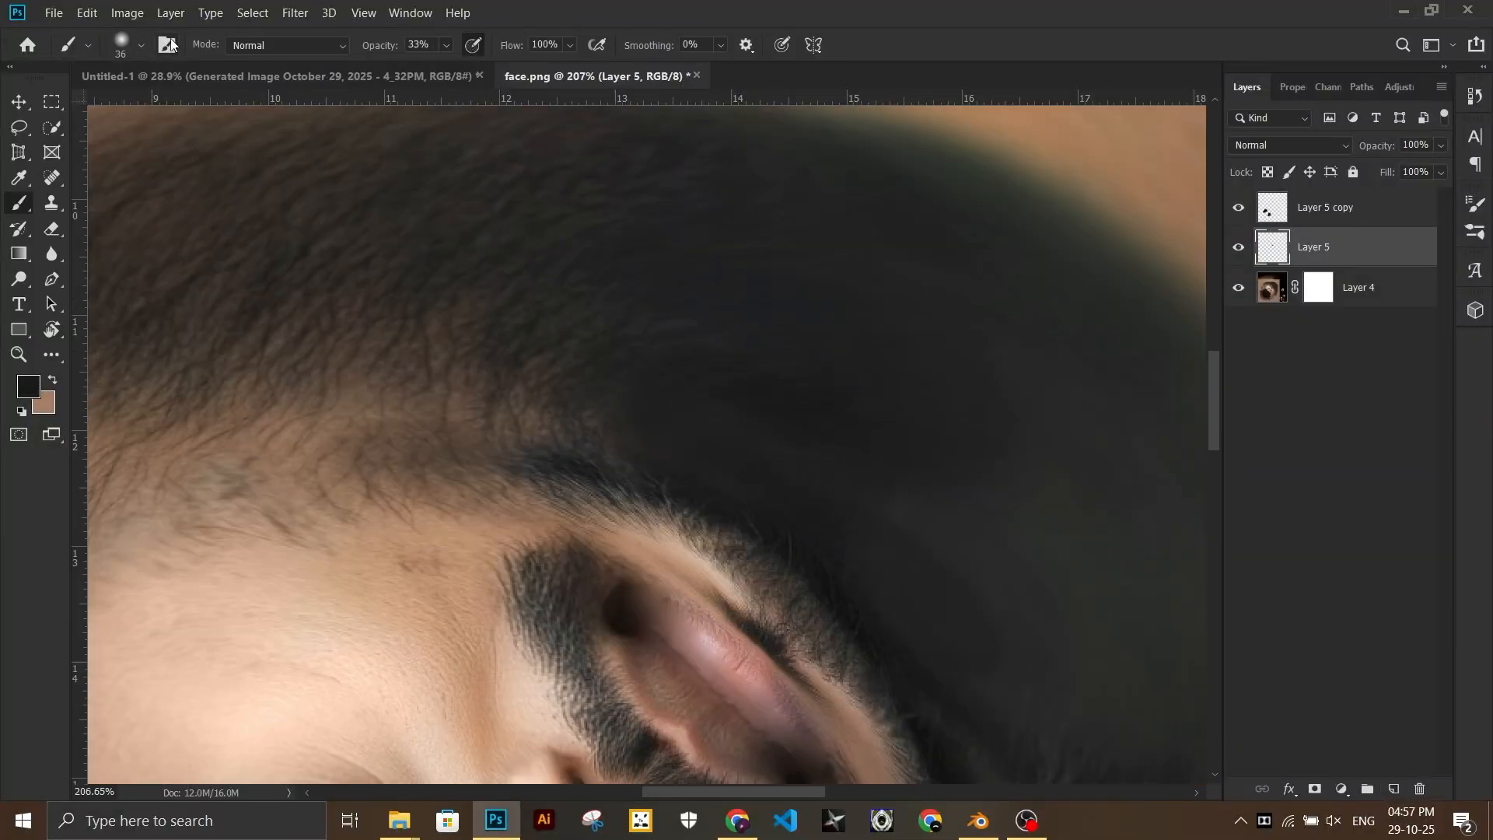
Step: Enlarge the brush and paint dark tone across the beard's outer area on Layer 5 at 33% opacity
{"action": "right_click_drag", "start_coordinate": [1066, 227], "coordinate": [1101, 227], "text": "alt"}
{"action": "left_click_drag", "start_coordinate": [1088, 388], "coordinate": [774, 225]}
{"action": "left_click_drag", "start_coordinate": [897, 280], "coordinate": [840, 536]}
{"action": "scroll", "coordinate": [839, 556], "scroll_direction": "down", "scroll_amount": 5, "text": "alt"}
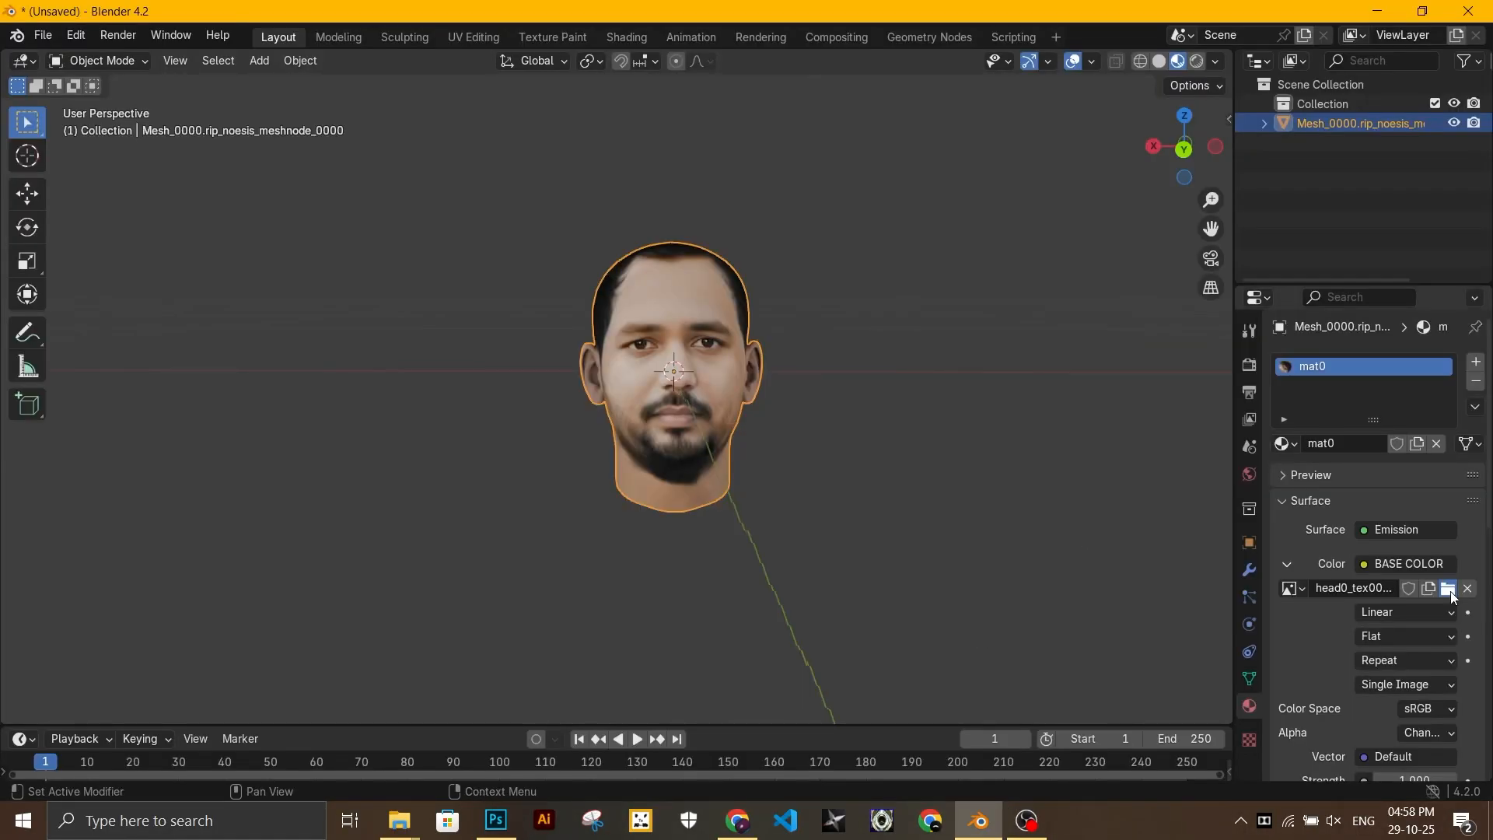
Step: In Blender, reload face.png as the mat0 base color image and inspect the head's front and hairline
{"action": "left_click", "coordinate": [1450, 591]}
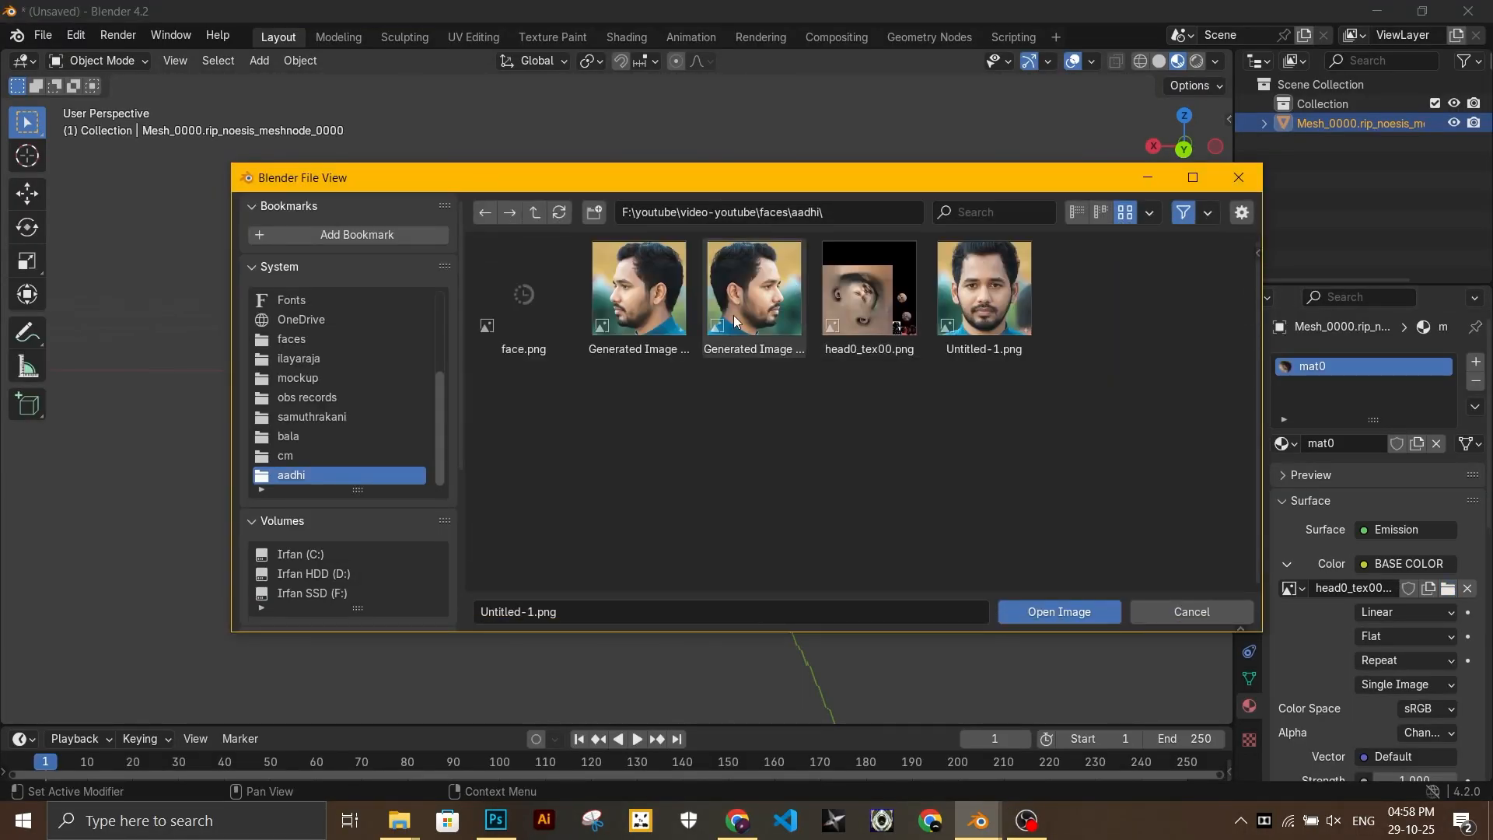
{"action": "double_click", "coordinate": [530, 305]}
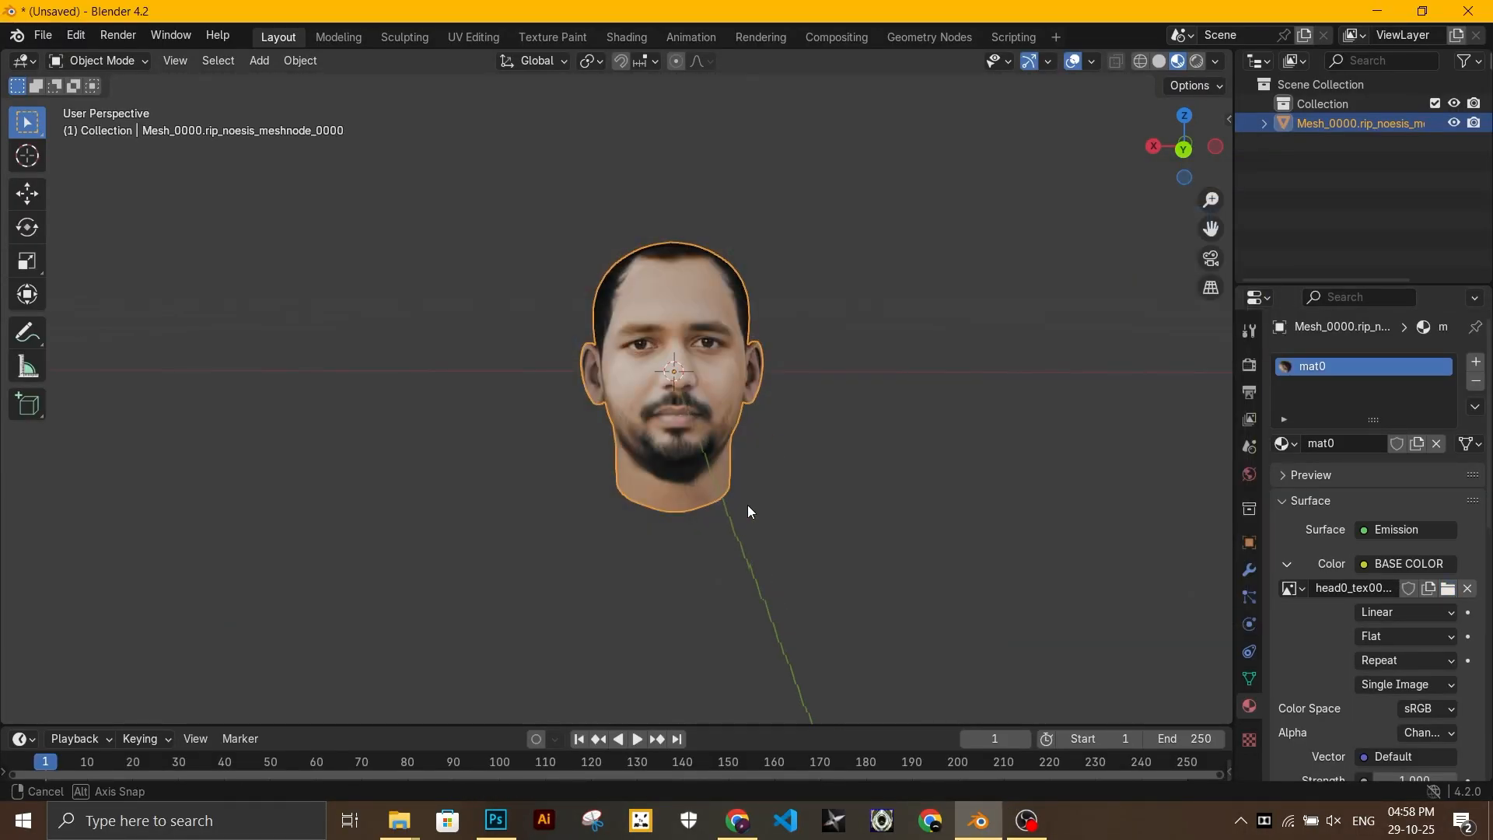
{"action": "middle_click_drag", "start_coordinate": [748, 508], "coordinate": [722, 376]}
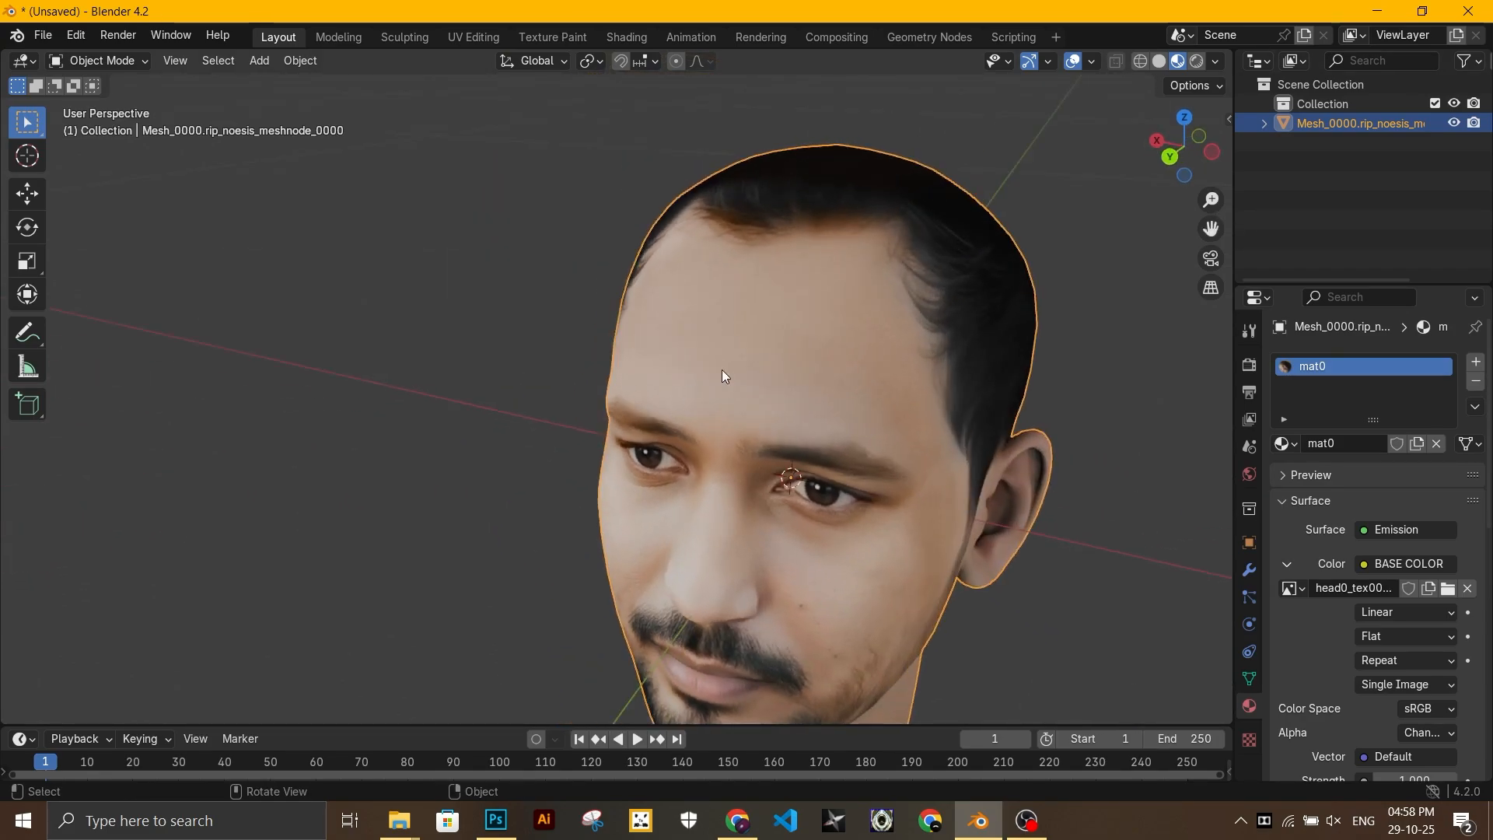
Step: Put the head mesh in Edit Mode, deselect all geometry and switch to face selection
{"action": "left_click", "coordinate": [92, 62]}
{"action": "left_click", "coordinate": [114, 104]}
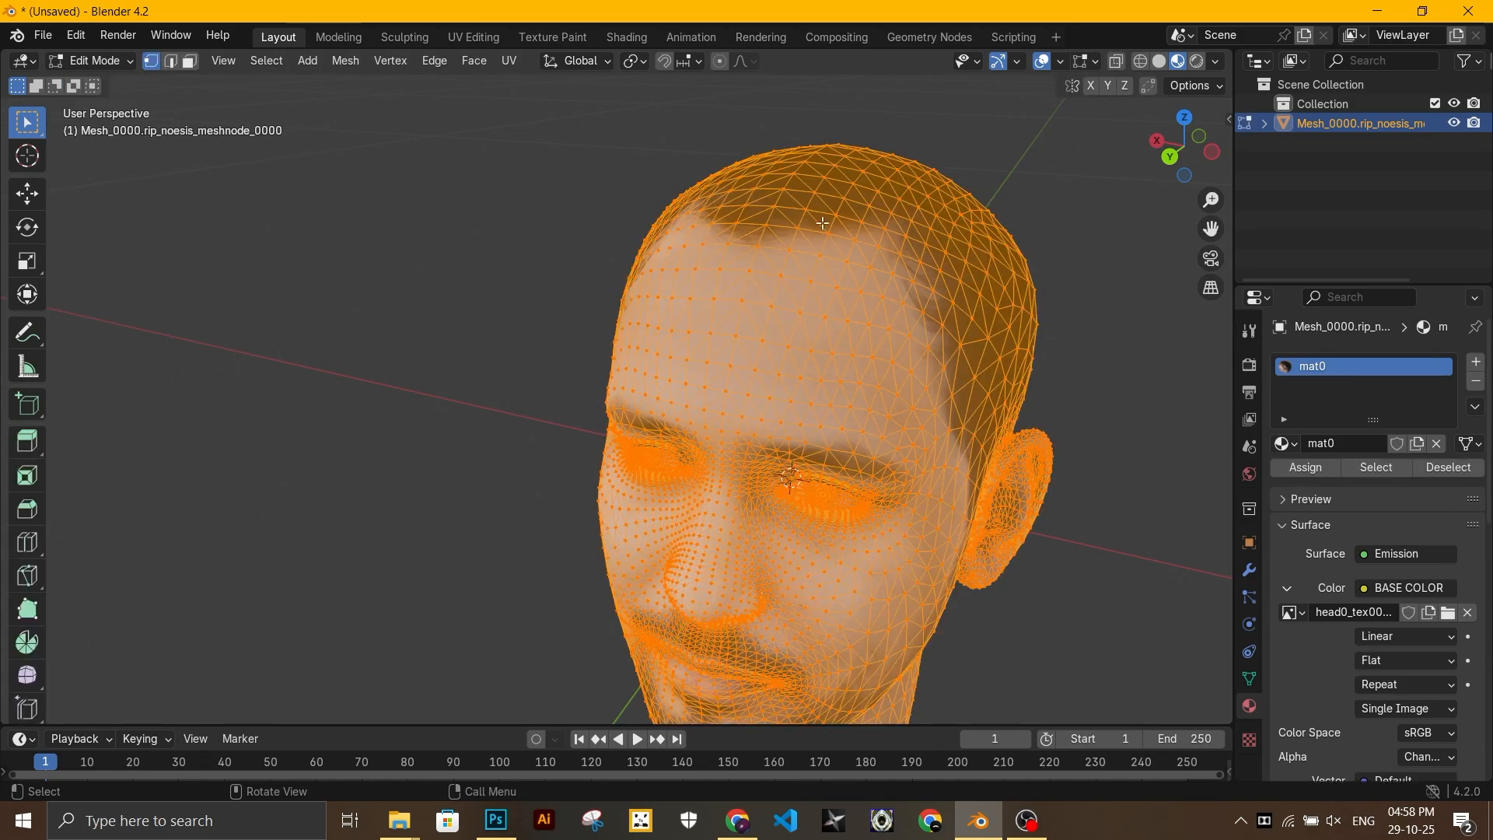
{"action": "middle_click_drag", "start_coordinate": [114, 105], "coordinate": [0, 257]}
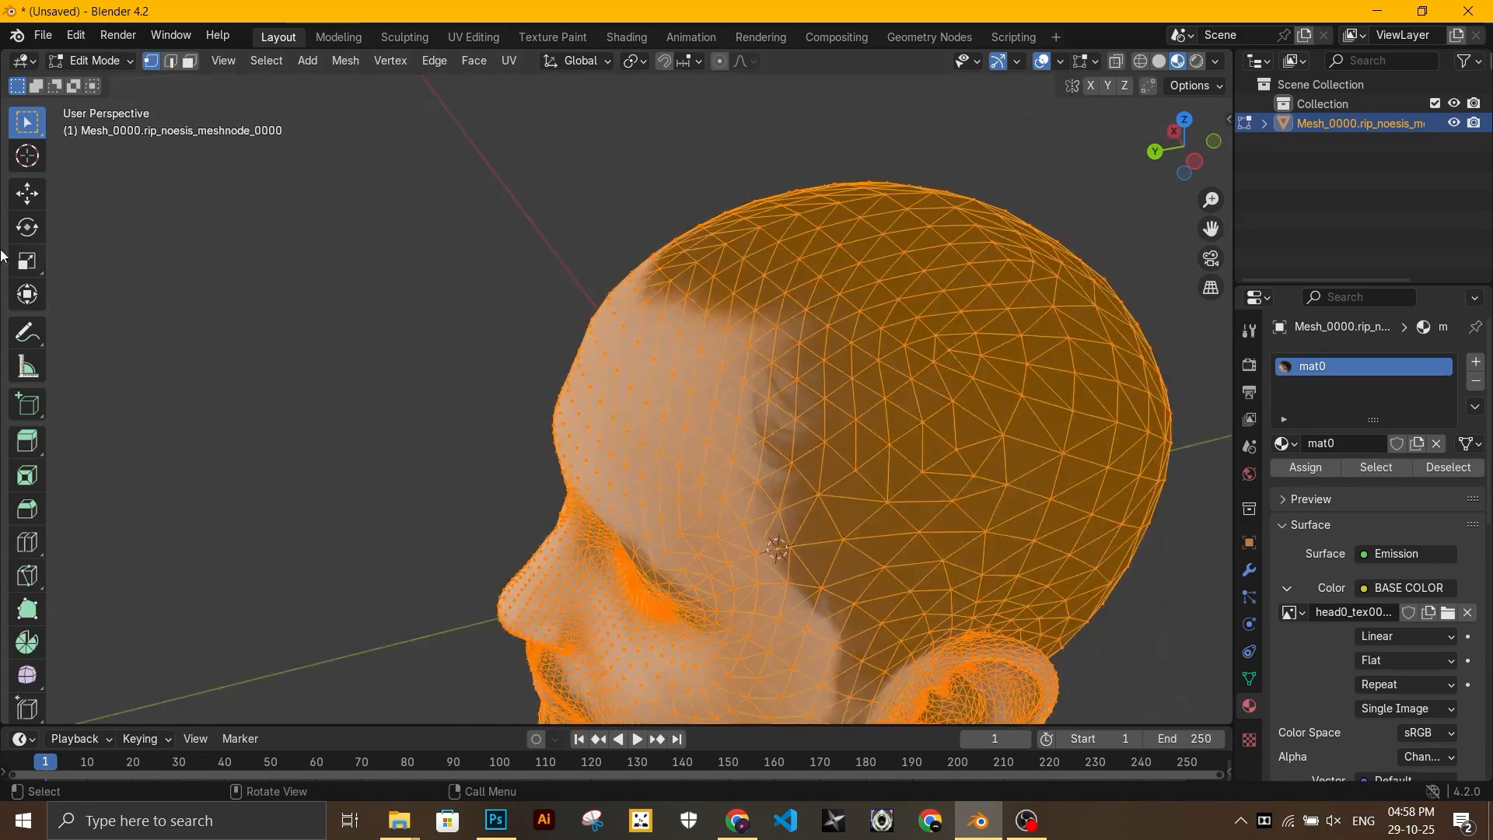
{"action": "left_click", "coordinate": [27, 576]}
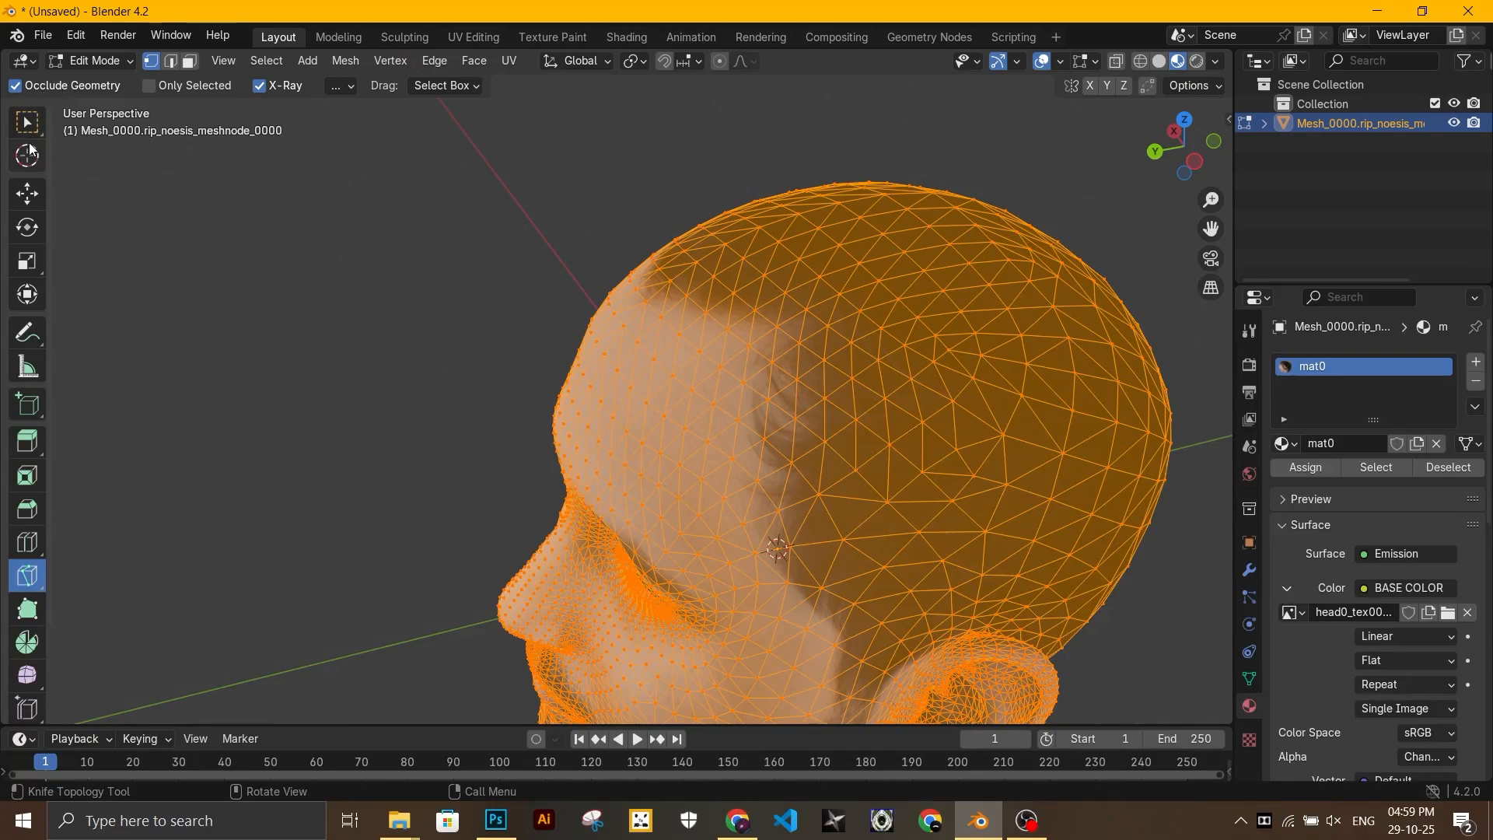
{"action": "left_click", "coordinate": [28, 195]}
{"action": "left_click", "coordinate": [216, 224]}
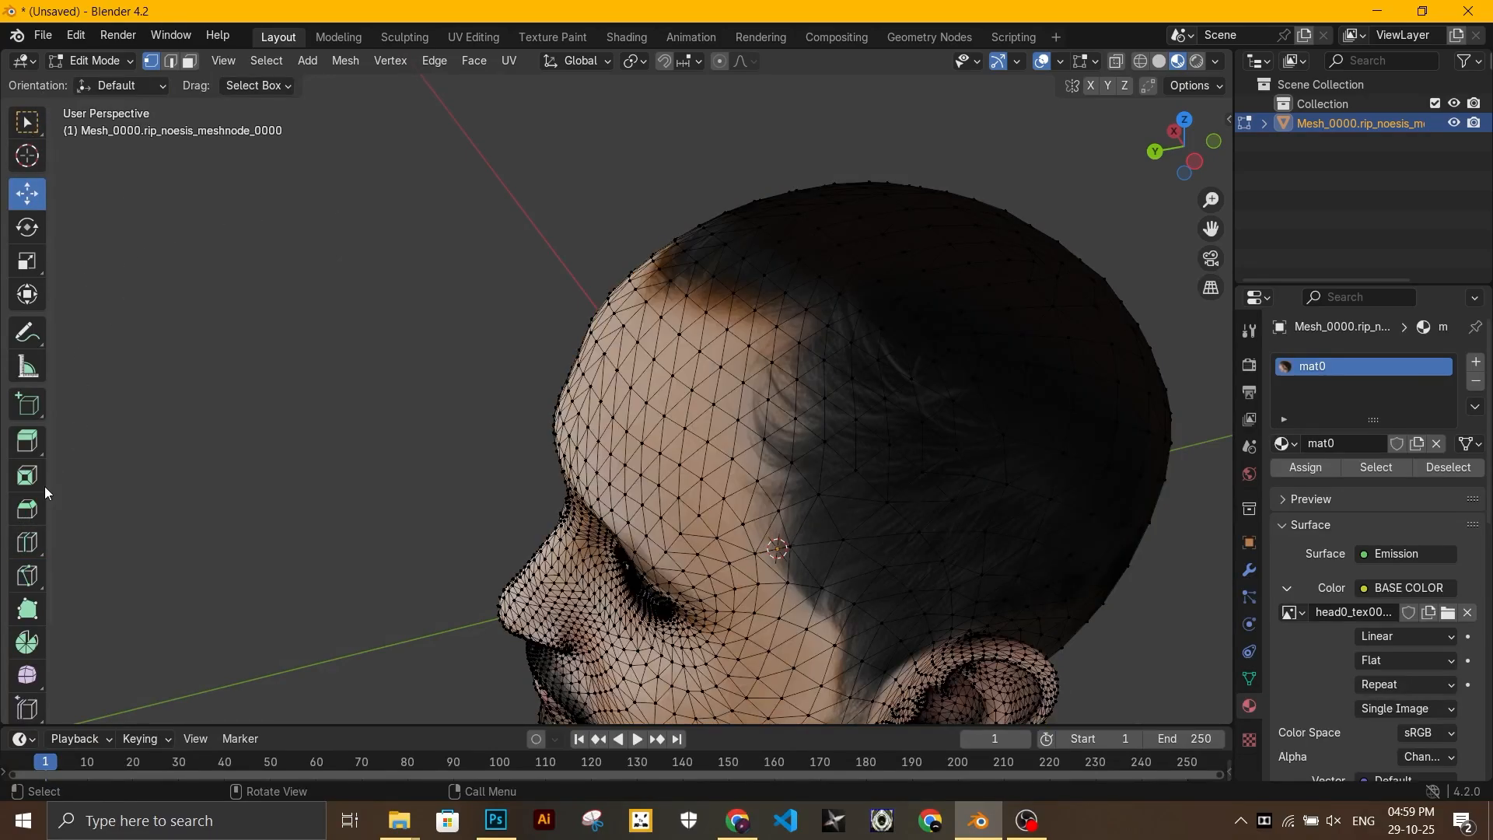
{"action": "left_click", "coordinate": [191, 61]}
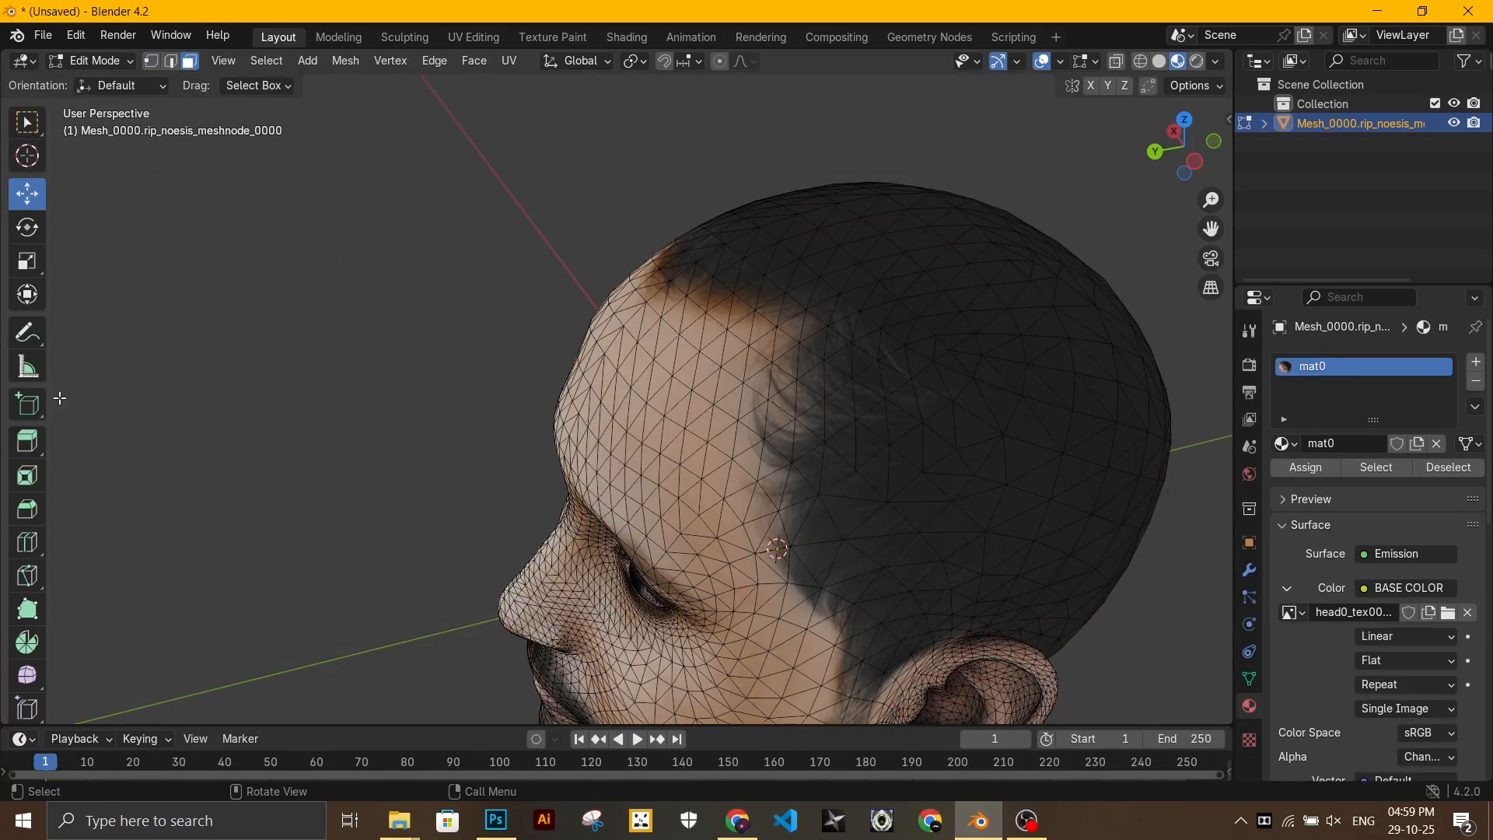
Step: Knife-cut a closed loop around the scalp along the front hairline, the temples, above both ears and across the back
{"action": "left_click", "coordinate": [25, 584]}
{"action": "left_click", "coordinate": [847, 293]}
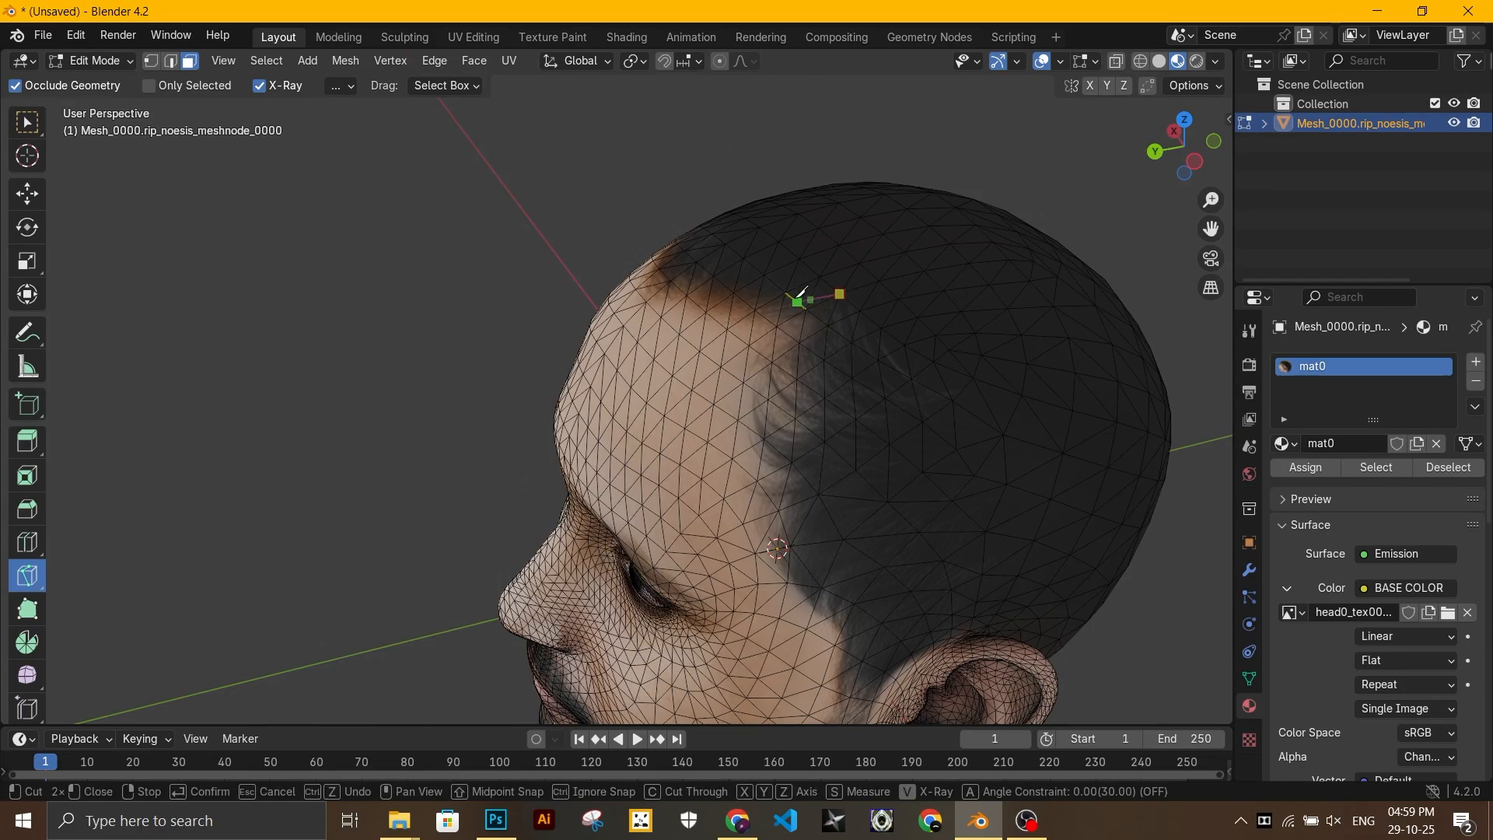
{"action": "middle_click_drag", "start_coordinate": [799, 301], "coordinate": [804, 377]}
{"action": "scroll", "coordinate": [768, 343], "scroll_direction": "up", "scroll_amount": 4}
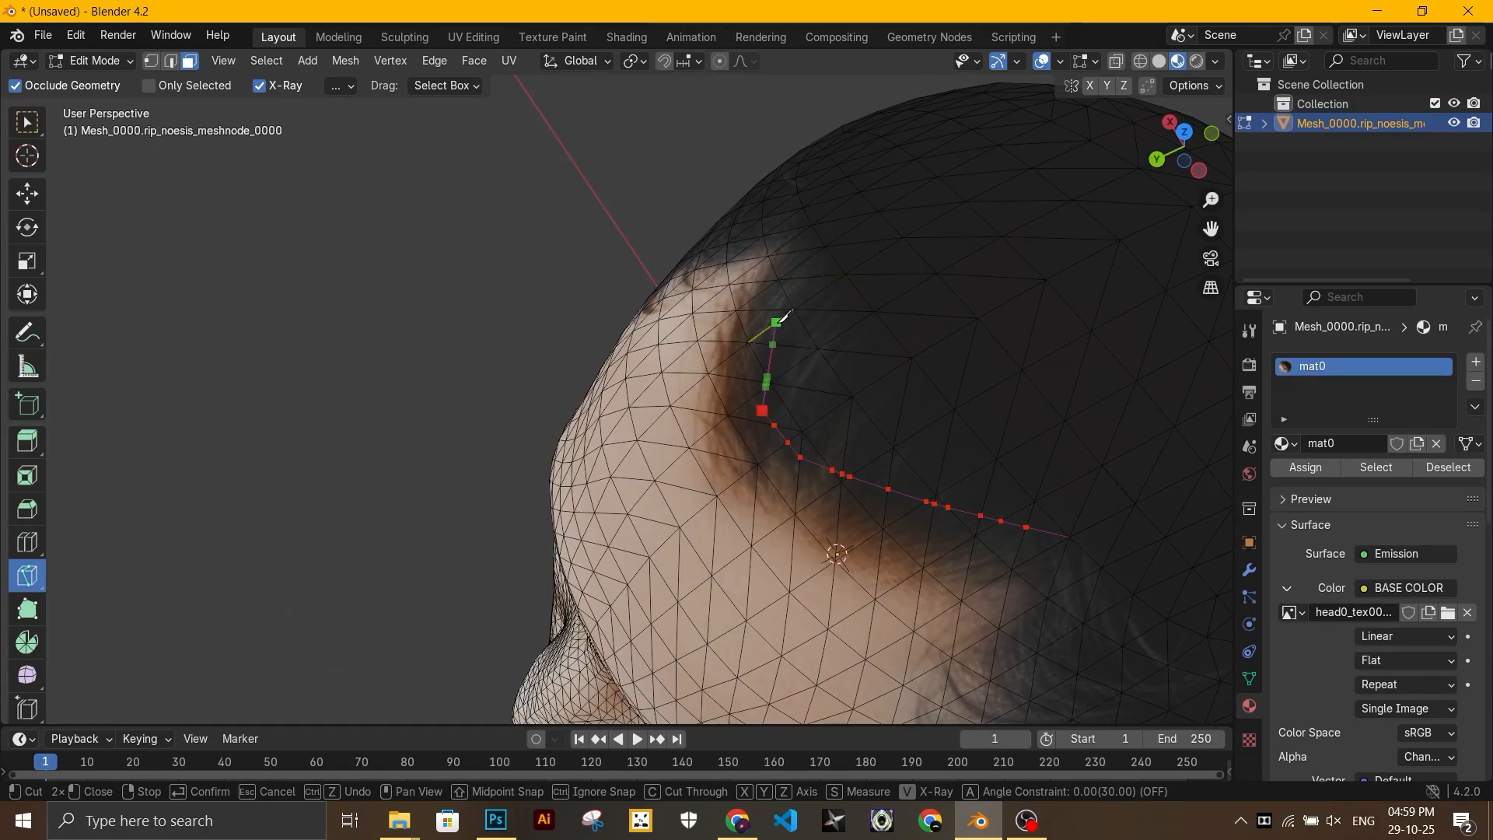
{"action": "middle_click_drag", "start_coordinate": [822, 215], "coordinate": [582, 308]}
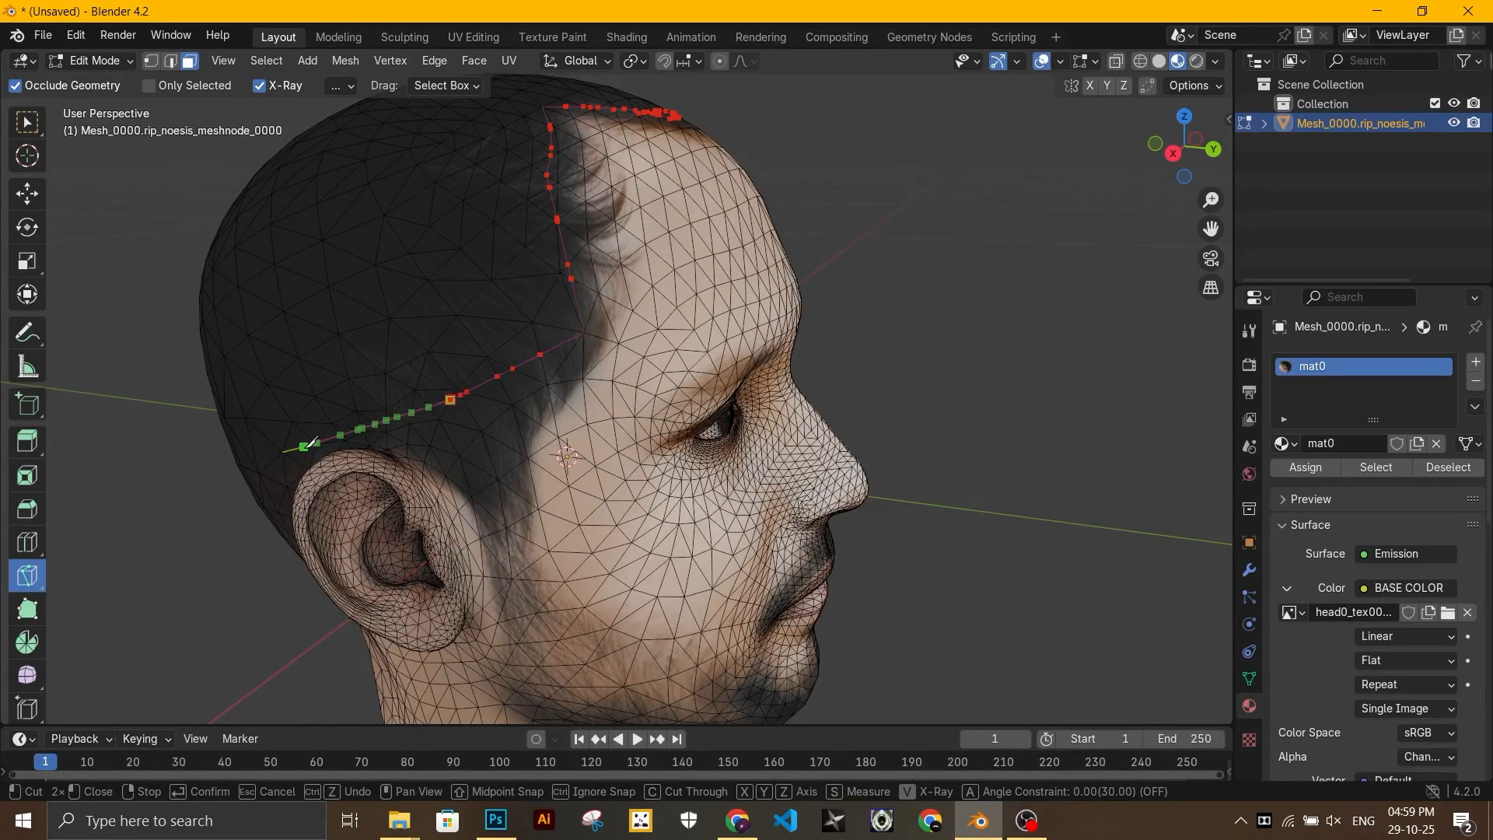
{"action": "middle_click_drag", "start_coordinate": [311, 442], "coordinate": [628, 449]}
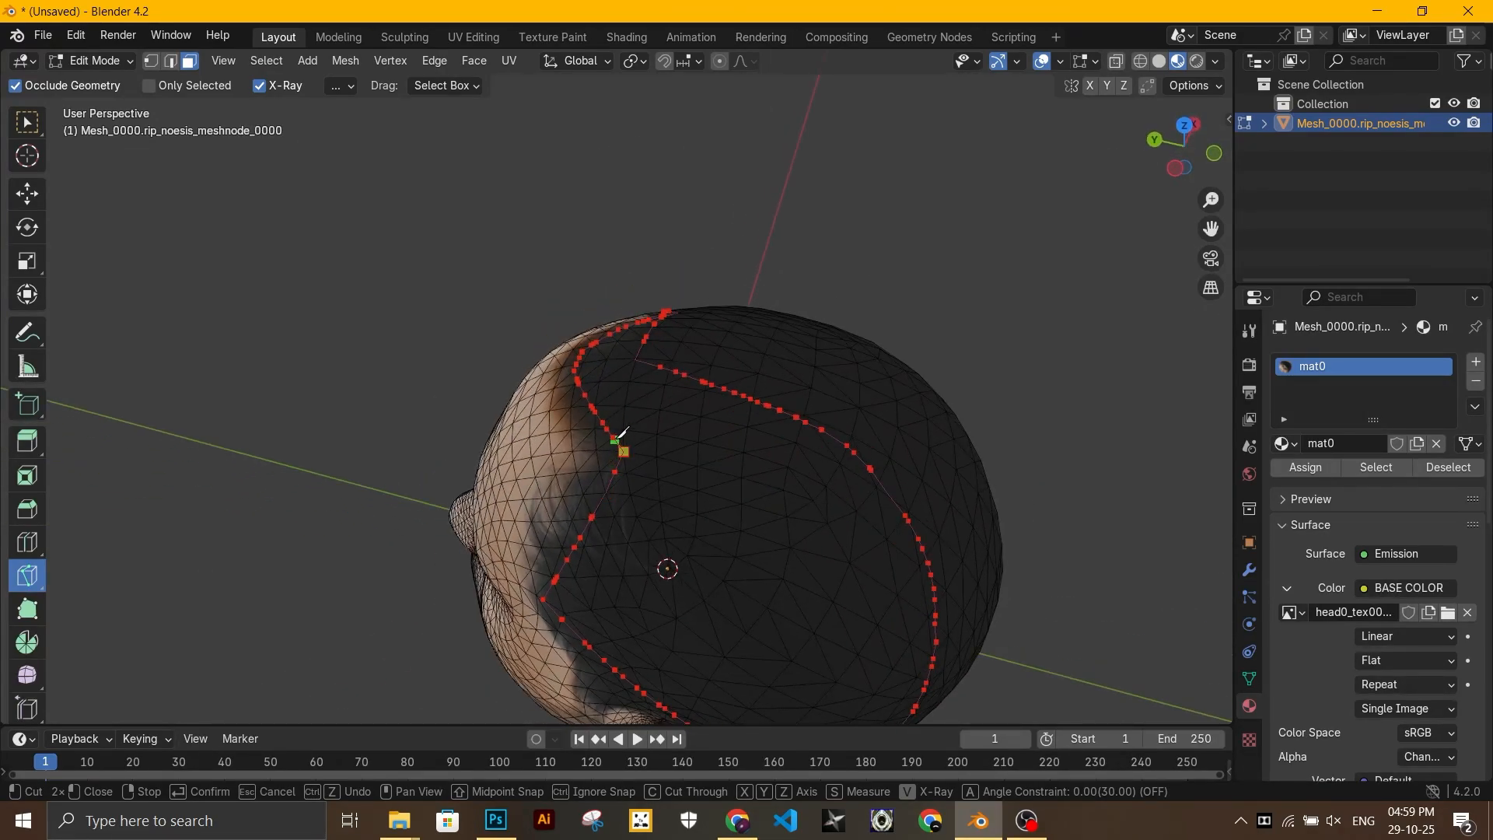
{"action": "key", "text": "Escape"}
Step: Switch to solid shading and select the path of faces inside the cut along the forehead hairline towards the right temple
{"action": "left_click", "coordinate": [1158, 64]}
{"action": "scroll", "coordinate": [616, 412], "scroll_direction": "up", "scroll_amount": 1}
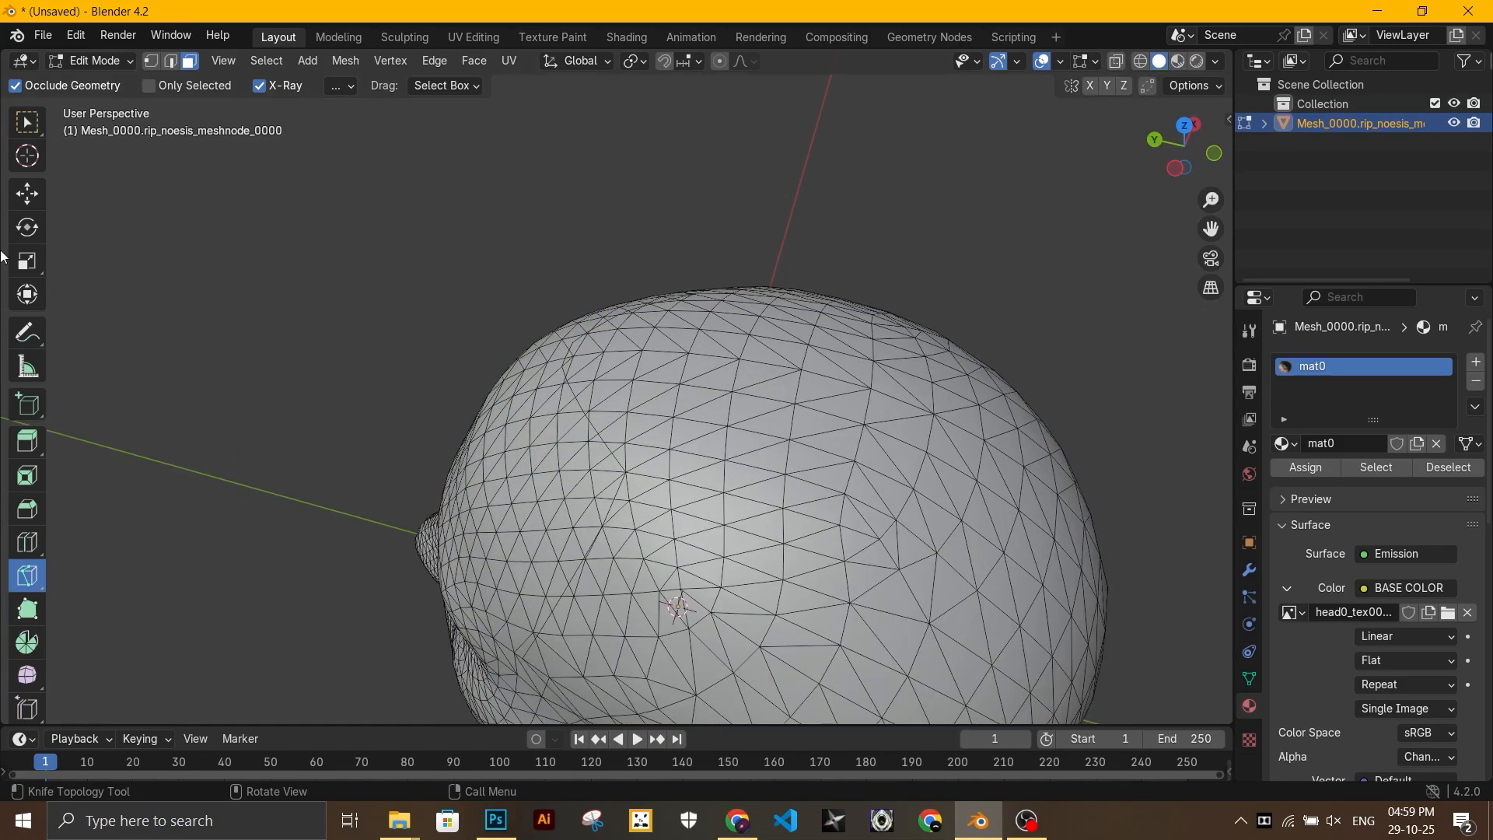
{"action": "left_click", "coordinate": [27, 190]}
{"action": "middle_click_drag", "start_coordinate": [737, 472], "coordinate": [782, 427]}
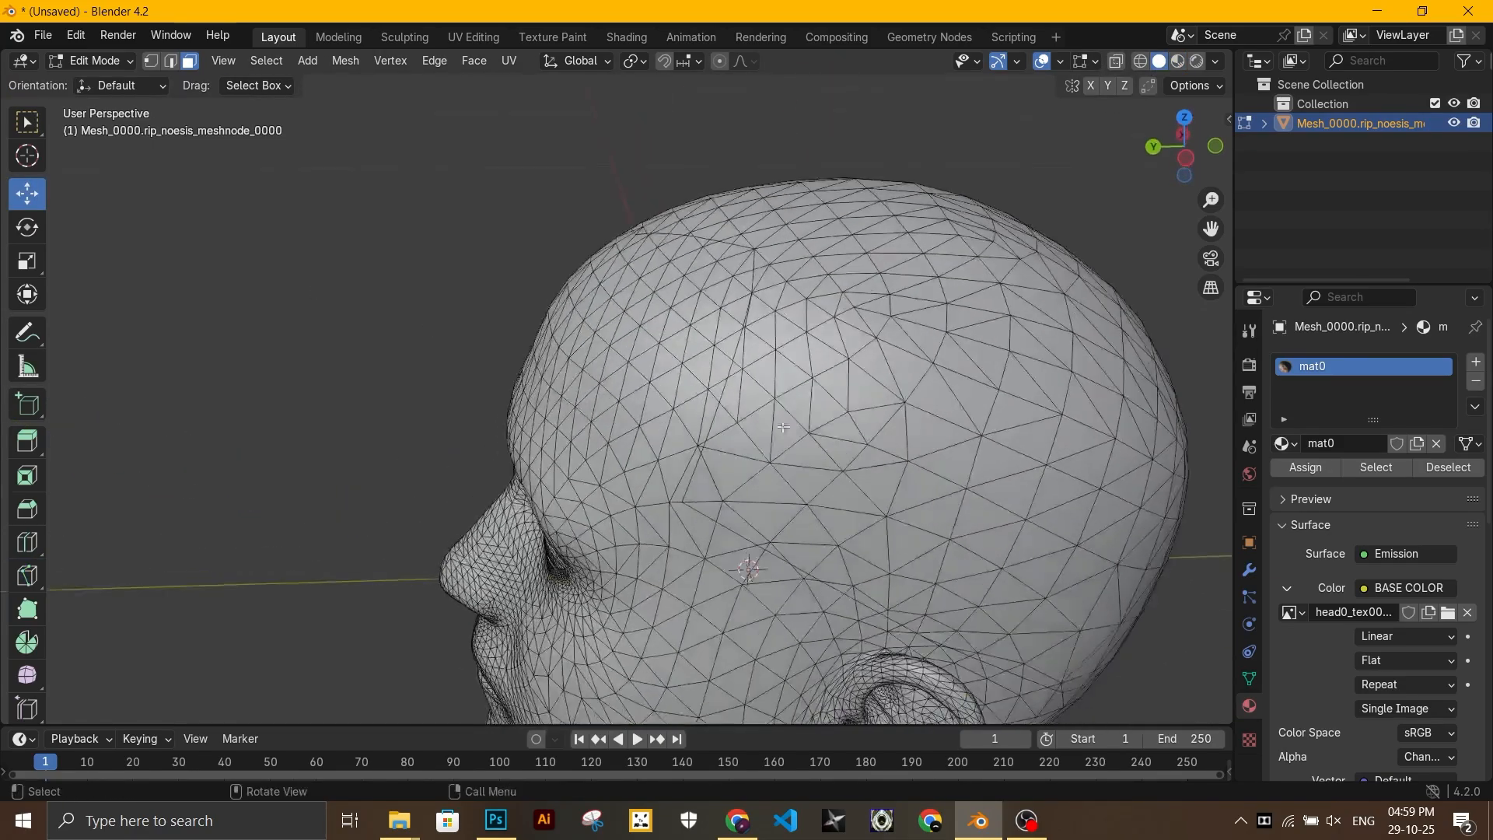
{"action": "left_click", "coordinate": [788, 248], "text": "ctrl"}
{"action": "middle_click_drag", "start_coordinate": [788, 249], "coordinate": [504, 217]}
{"action": "left_click", "coordinate": [807, 284], "text": "ctrl"}
{"action": "left_click", "coordinate": [519, 183], "text": "ctrl"}
{"action": "key", "text": "ctrl+z"}
{"action": "left_click", "coordinate": [516, 152], "text": "ctrl"}
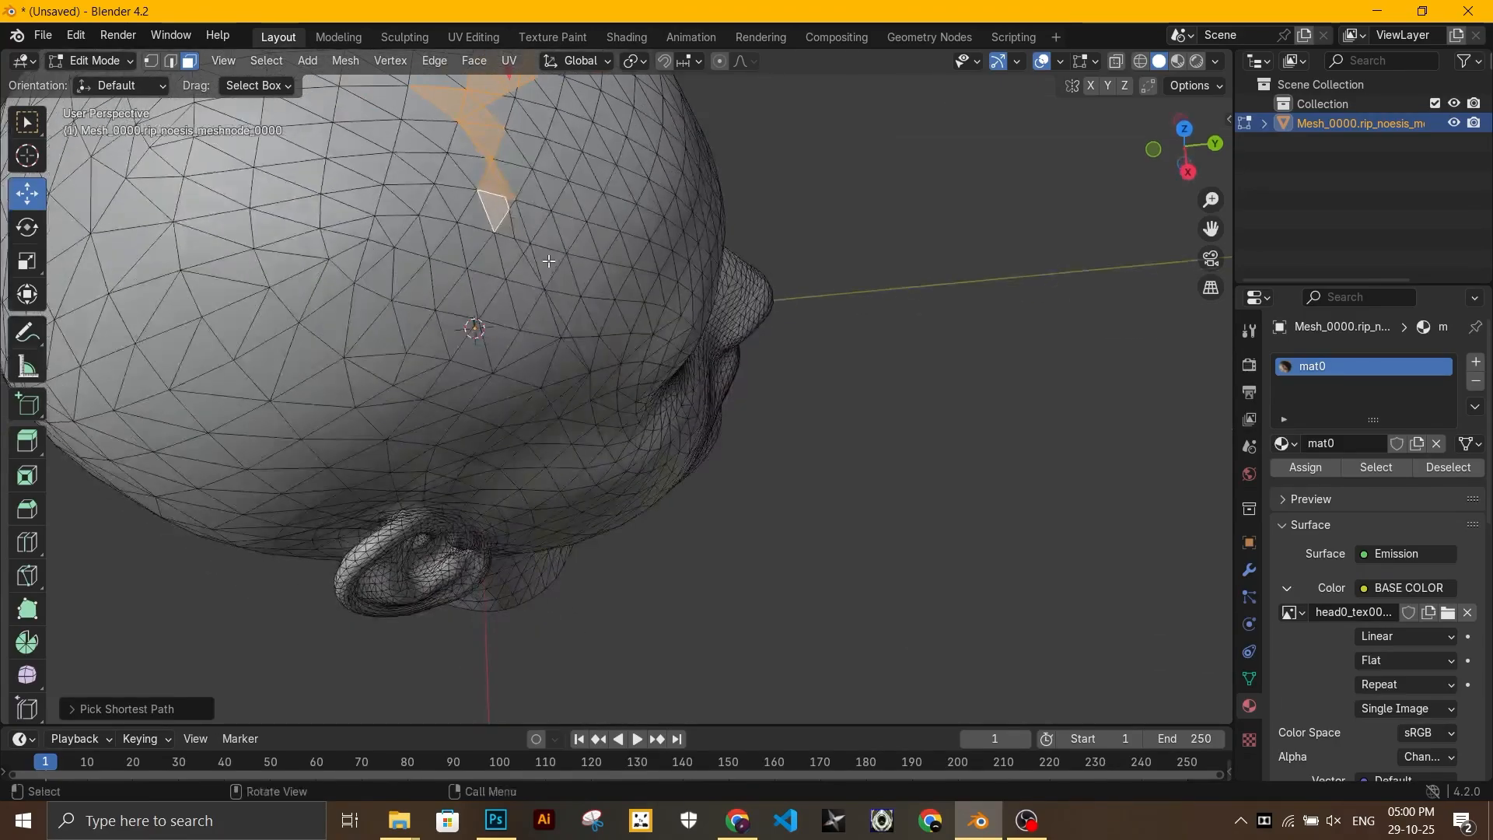
{"action": "key", "text": "ctrl+z"}
{"action": "left_click", "coordinate": [471, 169], "text": "ctrl"}
{"action": "middle_click_drag", "start_coordinate": [545, 335], "coordinate": [537, 237]}
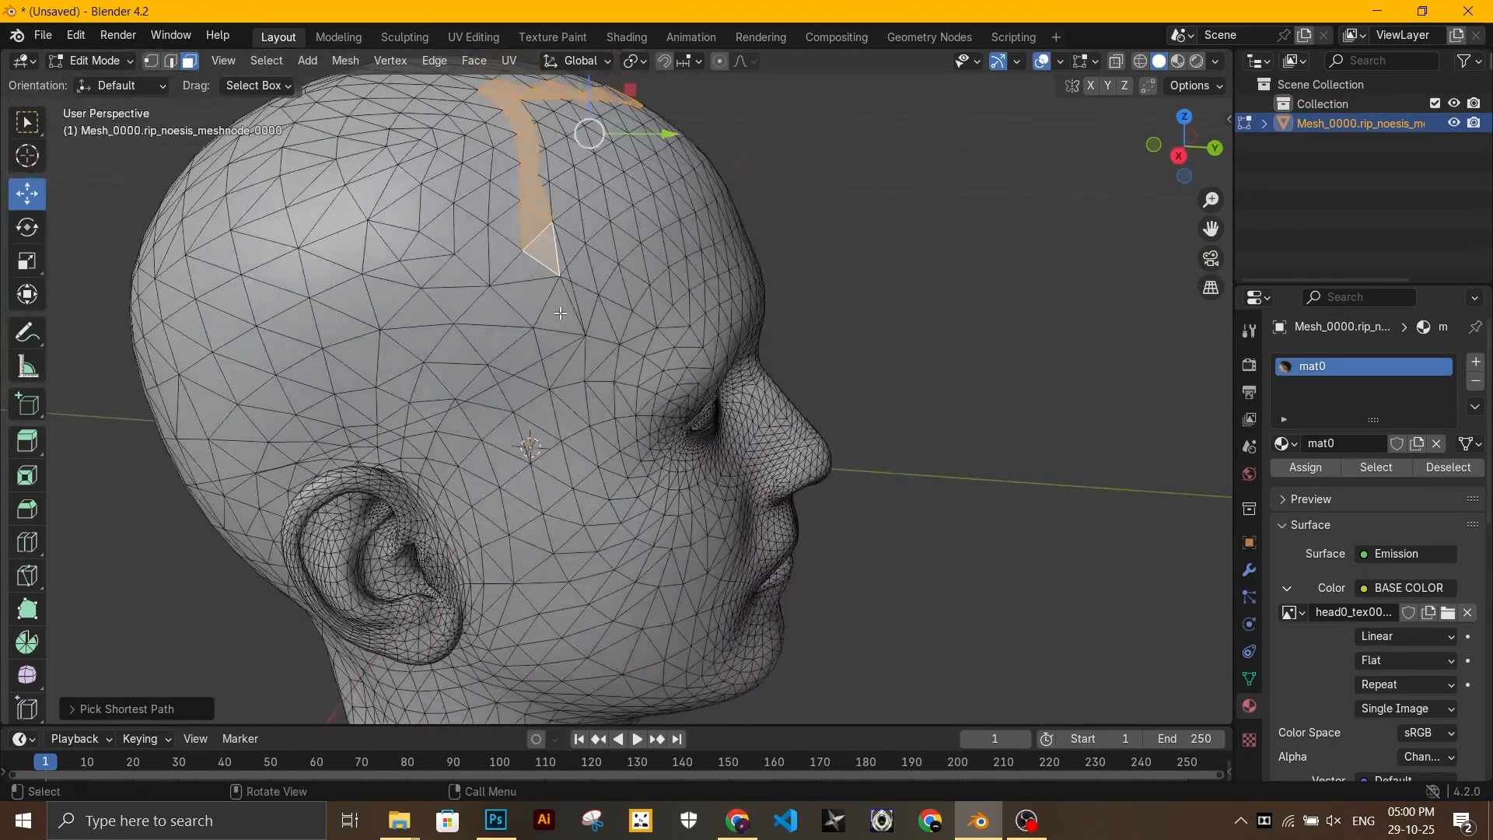
Step: Extend the face path inside the cut from the right temple around the back of the head to the left temple
{"action": "left_click", "coordinate": [557, 339], "text": "ctrl"}
{"action": "middle_click_drag", "start_coordinate": [373, 432], "coordinate": [420, 441]}
{"action": "left_click", "coordinate": [272, 460], "text": "ctrl"}
{"action": "middle_click_drag", "start_coordinate": [273, 460], "coordinate": [366, 459]}
{"action": "left_click", "coordinate": [241, 487], "text": "ctrl"}
{"action": "middle_click_drag", "start_coordinate": [241, 487], "coordinate": [498, 482]}
{"action": "left_click", "coordinate": [598, 488], "text": "ctrl"}
{"action": "middle_click_drag", "start_coordinate": [598, 489], "coordinate": [655, 514]}
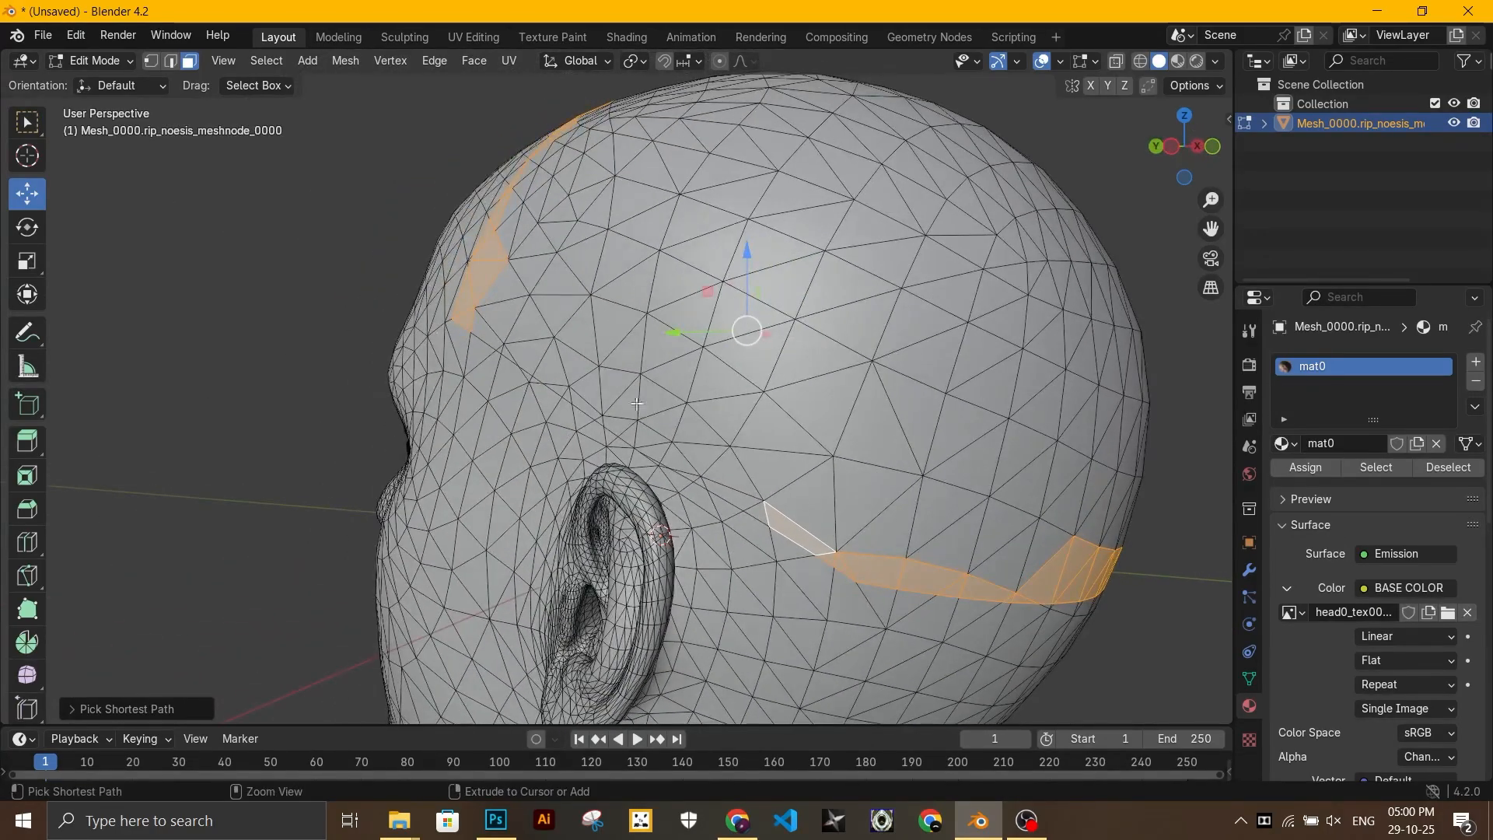
{"action": "left_click", "coordinate": [558, 372], "text": "ctrl"}
{"action": "middle_click_drag", "start_coordinate": [558, 372], "coordinate": [637, 401]}
{"action": "left_click", "coordinate": [583, 412], "text": "ctrl"}
Step: Add the scalp faces enclosed by the path on the head's left side and back to the selection
{"action": "scroll", "coordinate": [583, 413], "scroll_direction": "down", "scroll_amount": 2}
{"action": "left_click_drag", "start_coordinate": [819, 178], "coordinate": [1010, 451], "text": "shift"}
{"action": "left_click_drag", "start_coordinate": [753, 168], "coordinate": [842, 389], "text": "shift"}
{"action": "scroll", "coordinate": [824, 327], "scroll_direction": "up", "scroll_amount": 3}
{"action": "middle_click_drag", "start_coordinate": [825, 327], "coordinate": [833, 333]}
{"action": "left_click_drag", "start_coordinate": [784, 110], "coordinate": [886, 374], "text": "shift"}
{"action": "middle_click_drag", "start_coordinate": [929, 379], "coordinate": [414, 425]}
{"action": "left_click_drag", "start_coordinate": [679, 457], "coordinate": [683, 460], "text": "shift"}
Step: Add the enclosed scalp faces on the head's right side to the selection
{"action": "scroll", "coordinate": [669, 444], "scroll_direction": "down", "scroll_amount": 2}
{"action": "middle_click_drag", "start_coordinate": [669, 443], "coordinate": [505, 435]}
{"action": "left_click_drag", "start_coordinate": [311, 153], "coordinate": [455, 420], "text": "shift"}
{"action": "scroll", "coordinate": [435, 373], "scroll_direction": "up", "scroll_amount": 2}
{"action": "middle_click_drag", "start_coordinate": [436, 374], "coordinate": [474, 371]}
{"action": "left_click_drag", "start_coordinate": [136, 219], "coordinate": [265, 486], "text": "shift"}
{"action": "left_click_drag", "start_coordinate": [103, 362], "coordinate": [167, 529], "text": "shift"}
{"action": "scroll", "coordinate": [326, 435], "scroll_direction": "down", "scroll_amount": 2}
{"action": "middle_click_drag", "start_coordinate": [435, 413], "coordinate": [247, 413]}
{"action": "left_click_drag", "start_coordinate": [247, 413], "coordinate": [474, 199], "text": "shift"}
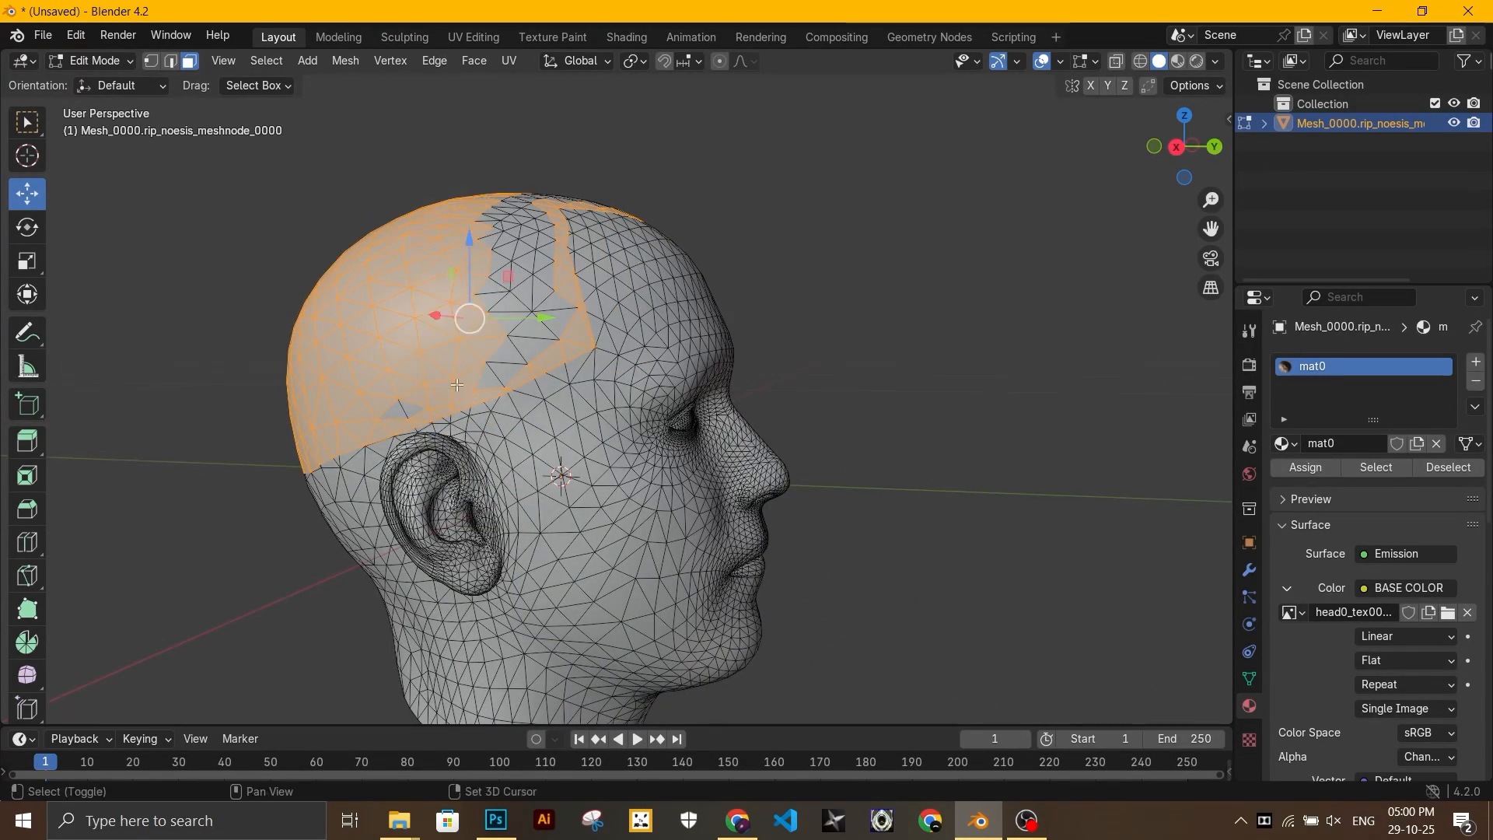
Step: Fill the remaining unselected scalp faces between the right side's selection and the temple hairline
{"action": "scroll", "coordinate": [498, 280], "scroll_direction": "up", "scroll_amount": 2}
{"action": "middle_click_drag", "start_coordinate": [497, 280], "coordinate": [471, 280]}
{"action": "left_click_drag", "start_coordinate": [1211, 228], "coordinate": [1261, 280]}
{"action": "middle_click_drag", "start_coordinate": [521, 327], "coordinate": [574, 363], "text": "shift"}
{"action": "left_click_drag", "start_coordinate": [555, 158], "coordinate": [651, 490], "text": "shift"}
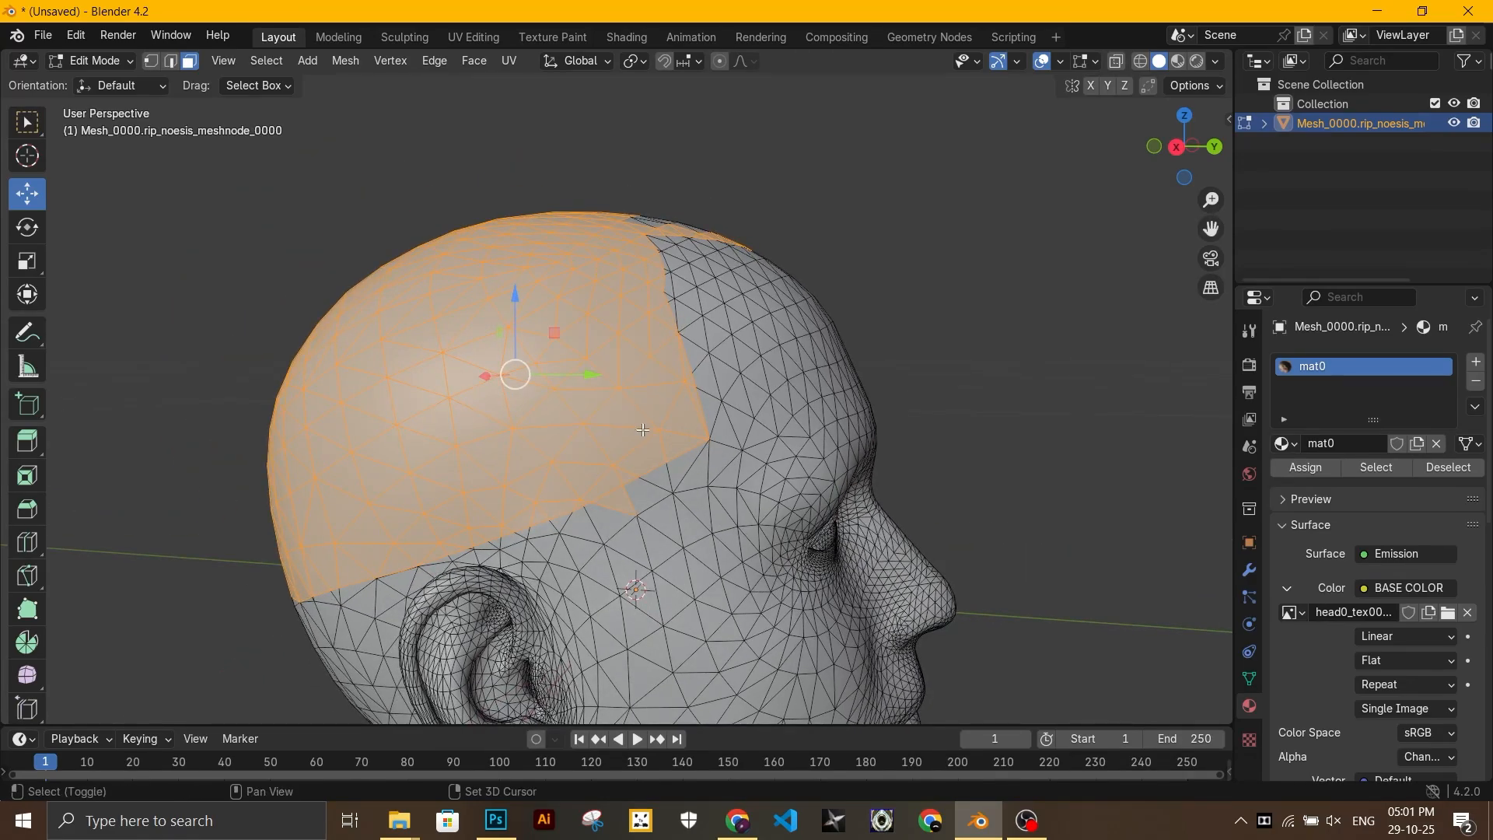
Step: Add the last unselected scalp faces on top of the head and towards the left temple
{"action": "middle_click_drag", "start_coordinate": [808, 428], "coordinate": [537, 490]}
{"action": "left_click_drag", "start_coordinate": [982, 204], "coordinate": [712, 346], "text": "shift"}
{"action": "middle_click_drag", "start_coordinate": [731, 311], "coordinate": [490, 328]}
{"action": "left_click_drag", "start_coordinate": [490, 328], "coordinate": [622, 560], "text": "shift"}
{"action": "scroll", "coordinate": [622, 498], "scroll_direction": "down", "scroll_amount": 4}
{"action": "middle_click_drag", "start_coordinate": [622, 467], "coordinate": [651, 420]}
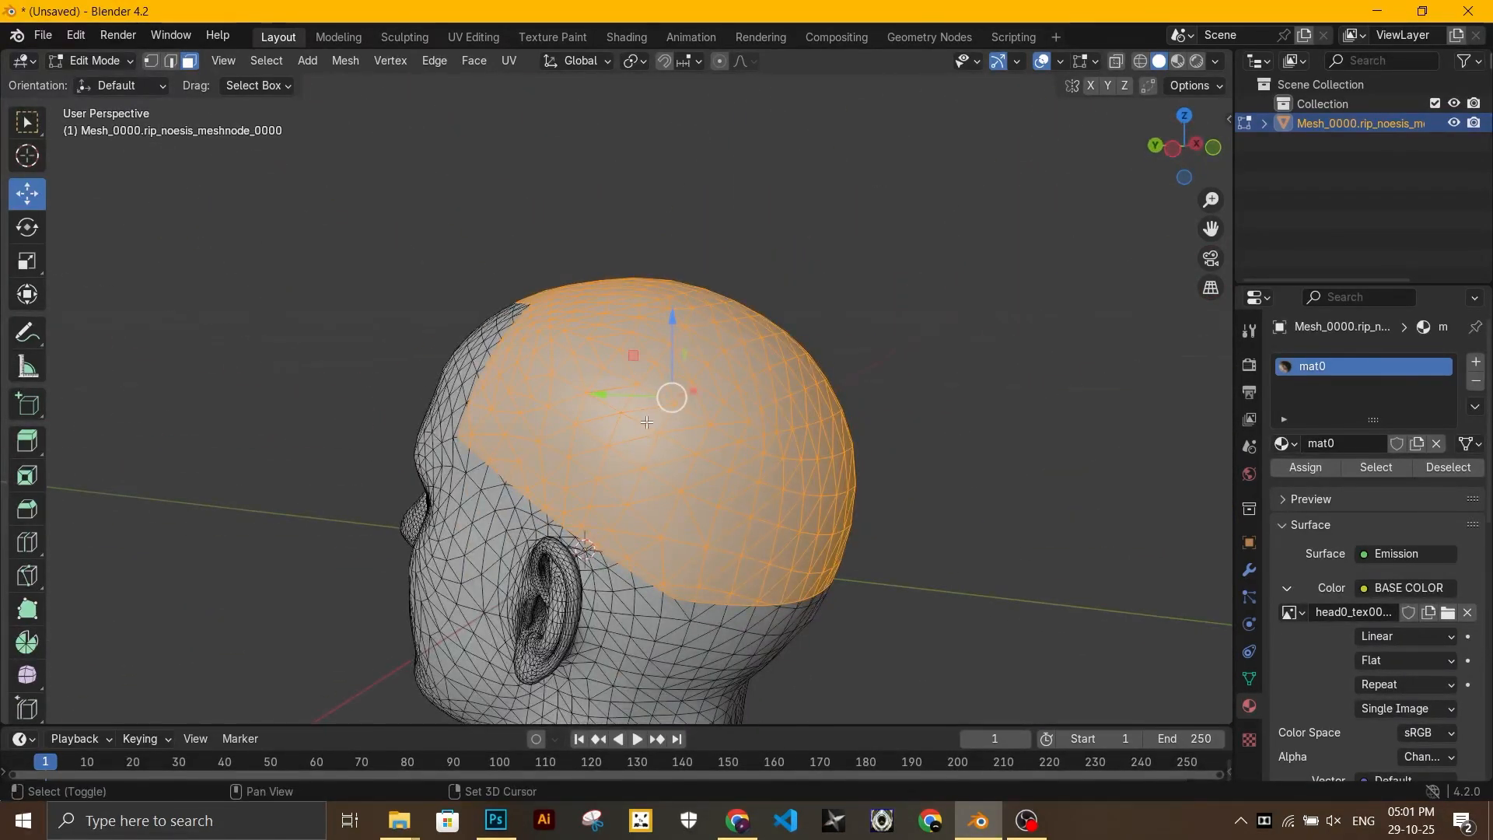
Step: Duplicate the selected scalp faces in place and separate the copy into its own object
{"action": "key", "text": "shift+d"}
{"action": "right_click", "coordinate": [651, 420]}
{"action": "right_click", "coordinate": [651, 420]}
{"action": "mouse_move", "coordinate": [595, 724]}
{"action": "left_click", "coordinate": [758, 680]}
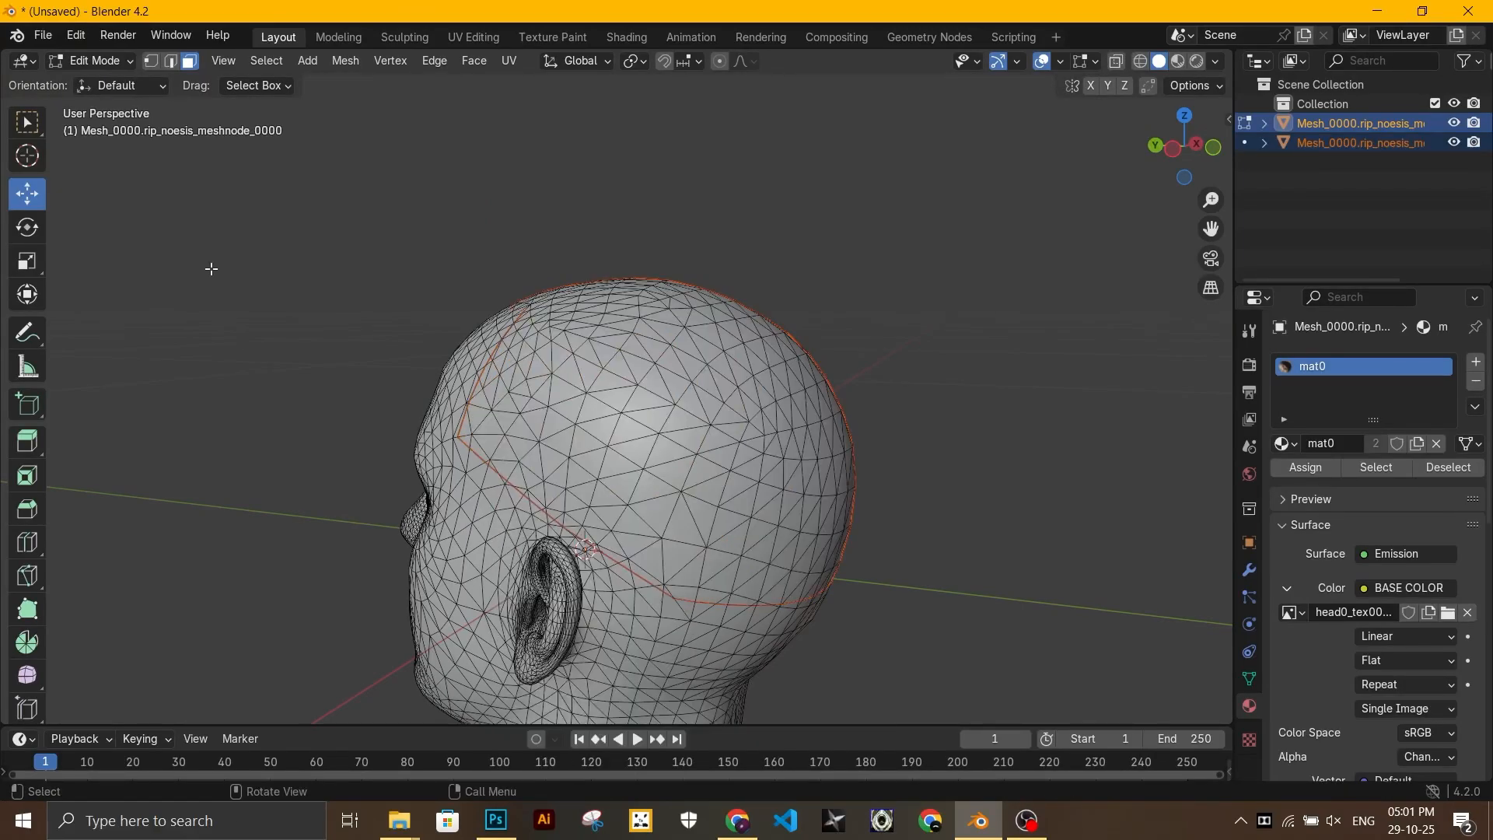
Step: Return to Object Mode and show the head with Material Preview shading
{"action": "left_click", "coordinate": [107, 61]}
{"action": "left_click", "coordinate": [93, 81]}
{"action": "middle_click_drag", "start_coordinate": [661, 327], "coordinate": [957, 330]}
{"action": "left_click_drag", "start_coordinate": [1210, 229], "coordinate": [1156, 142]}
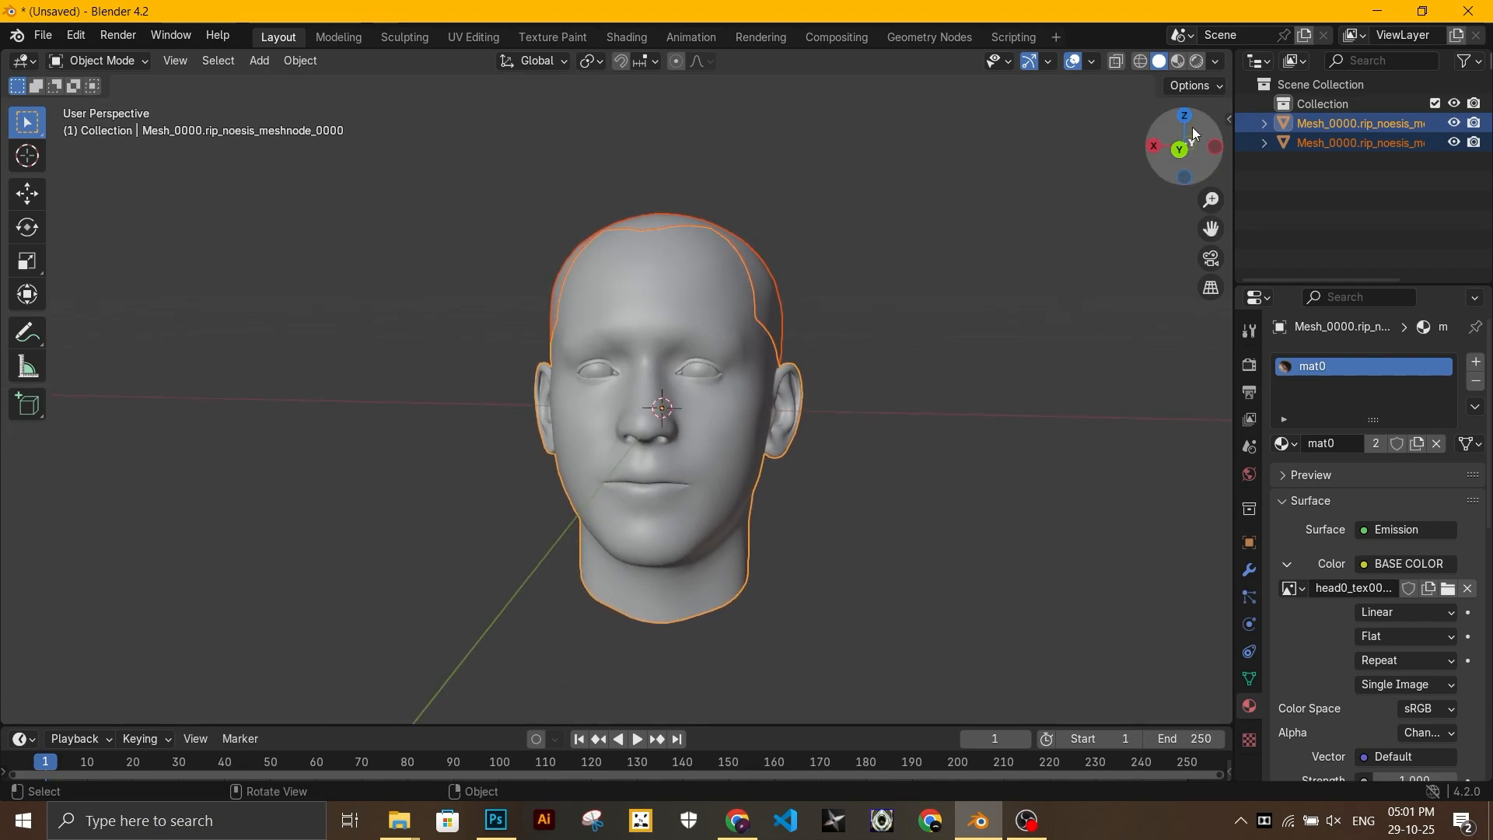
{"action": "left_click", "coordinate": [1181, 60]}
{"action": "middle_click_drag", "start_coordinate": [837, 357], "coordinate": [794, 390]}
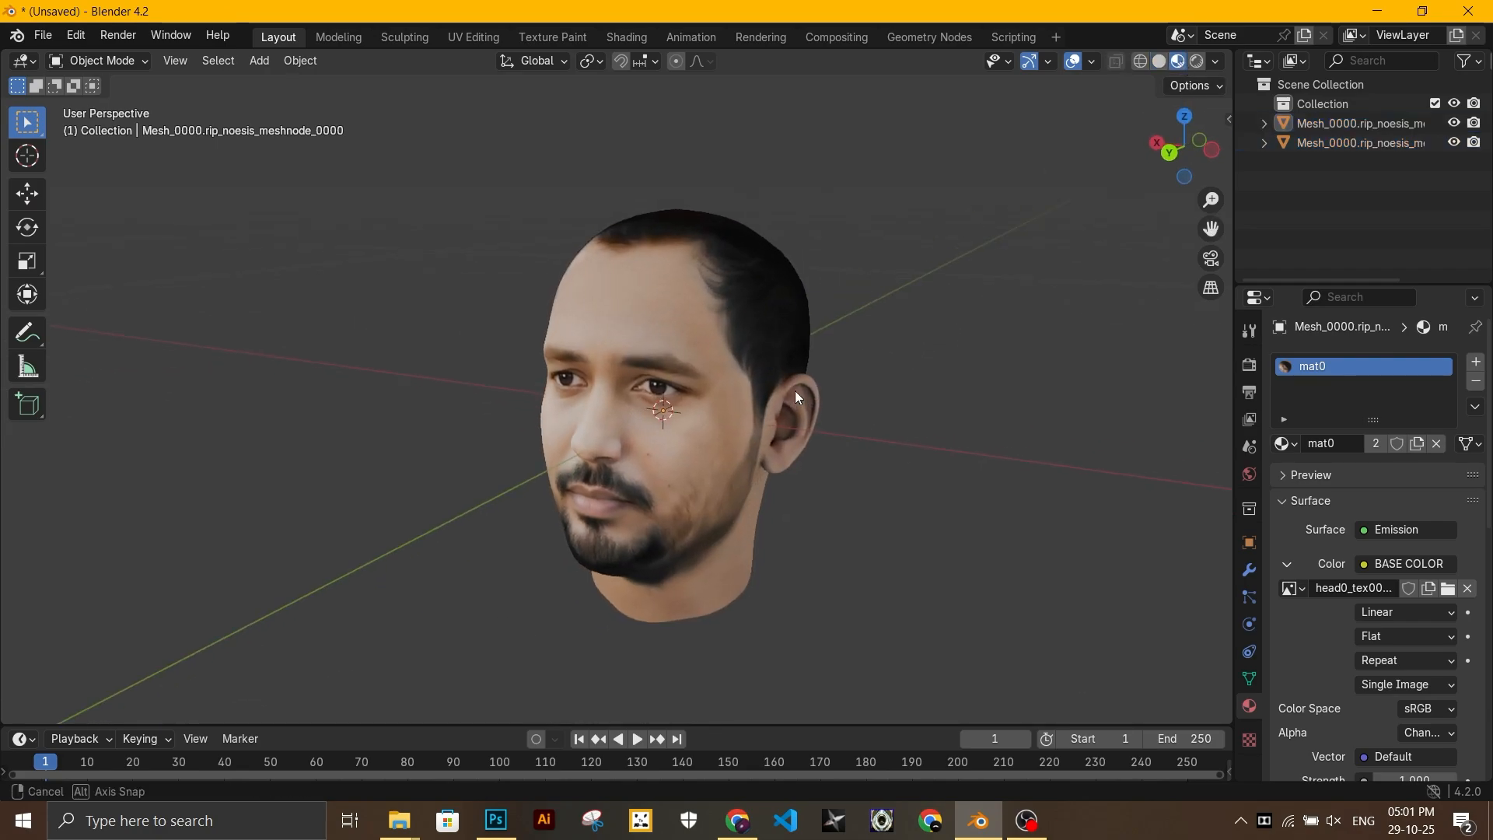
Step: Give the separated scalp piece a Hair particle system with a hair length of 0.05 m
{"action": "left_click", "coordinate": [818, 325]}
{"action": "middle_click_drag", "start_coordinate": [869, 451], "coordinate": [945, 451]}
{"action": "left_click", "coordinate": [1250, 597]}
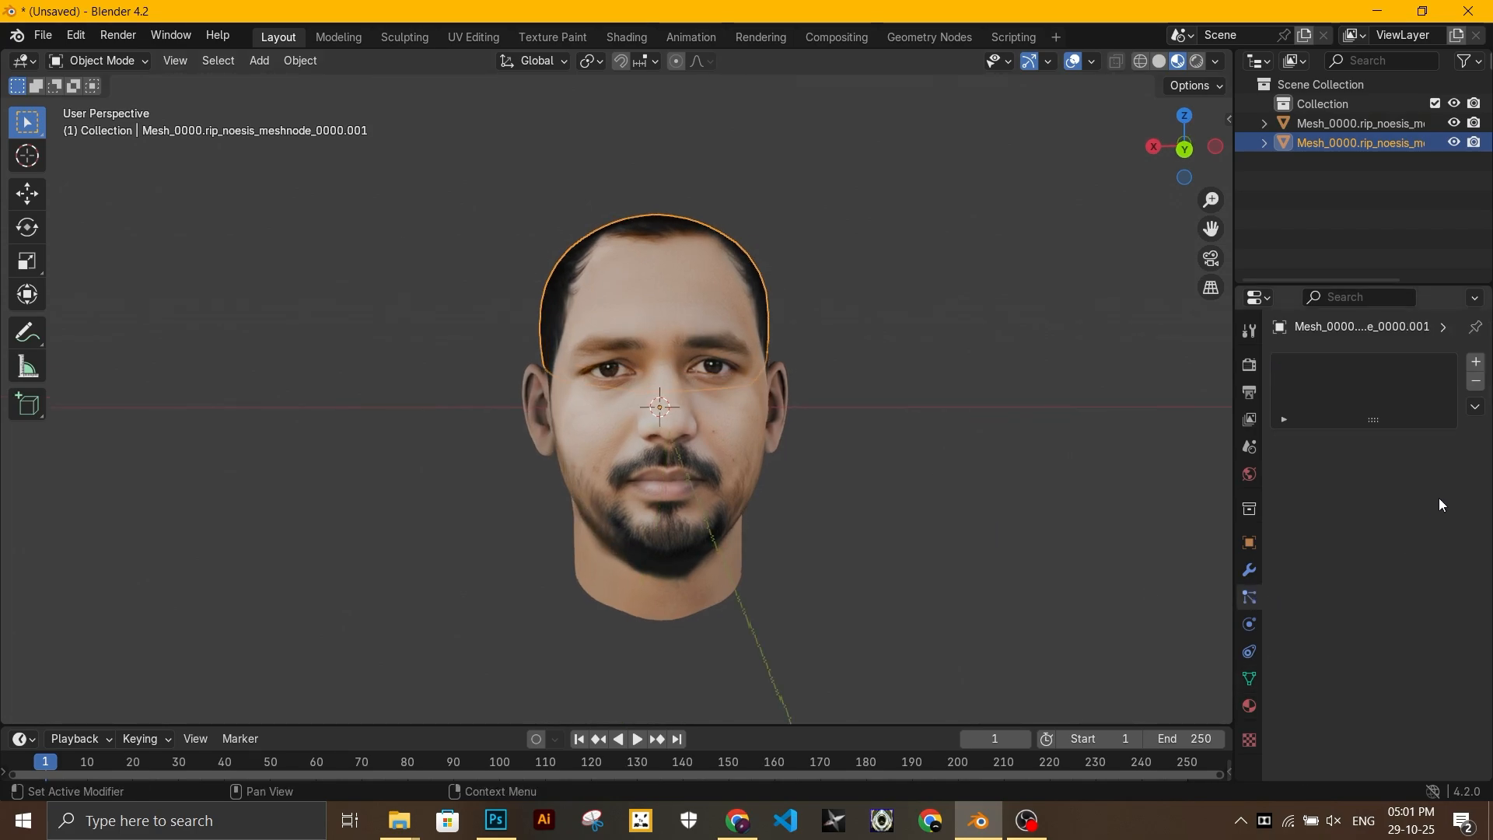
{"action": "left_click", "coordinate": [1475, 362]}
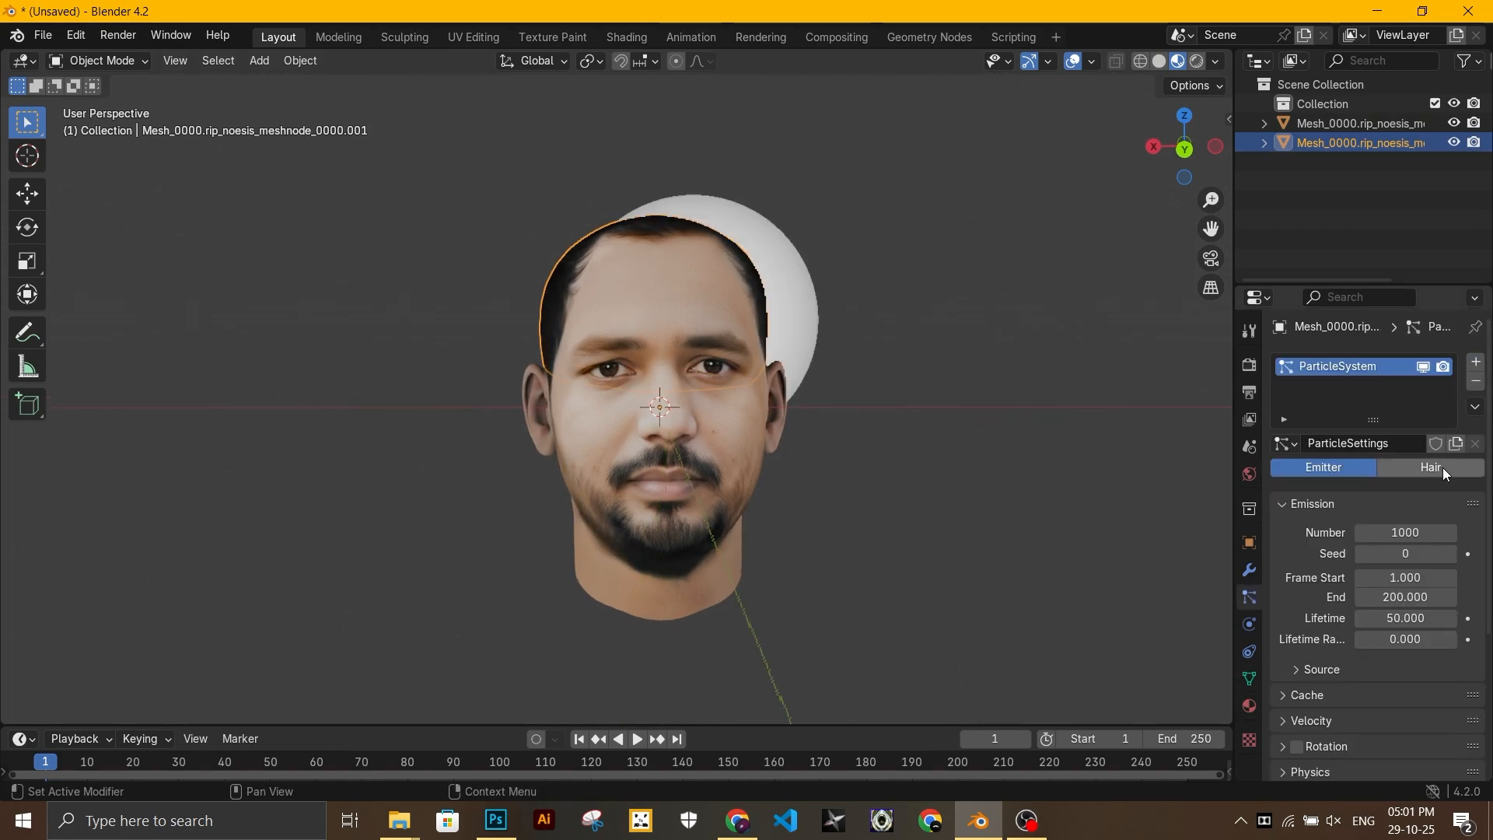
{"action": "left_click", "coordinate": [1443, 468]}
{"action": "left_click_drag", "start_coordinate": [1405, 595], "coordinate": [1321, 594]}
Step: Put the scalp piece in Particle Edit mode and comb the hair backward and down with a 112 px brush
{"action": "middle_click_drag", "start_coordinate": [834, 508], "coordinate": [347, 423]}
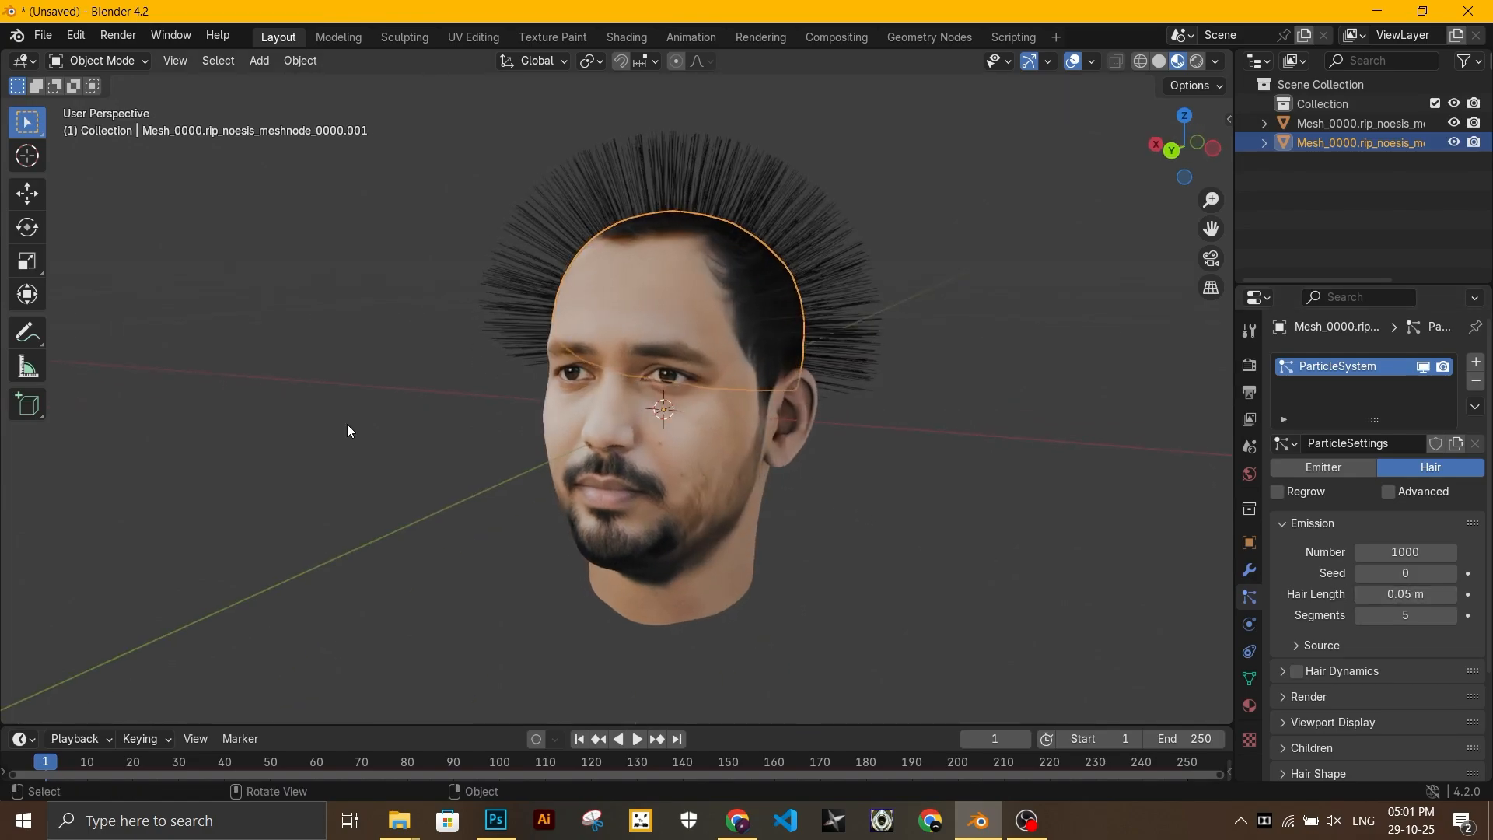
{"action": "left_click", "coordinate": [97, 61]}
{"action": "left_click", "coordinate": [99, 210]}
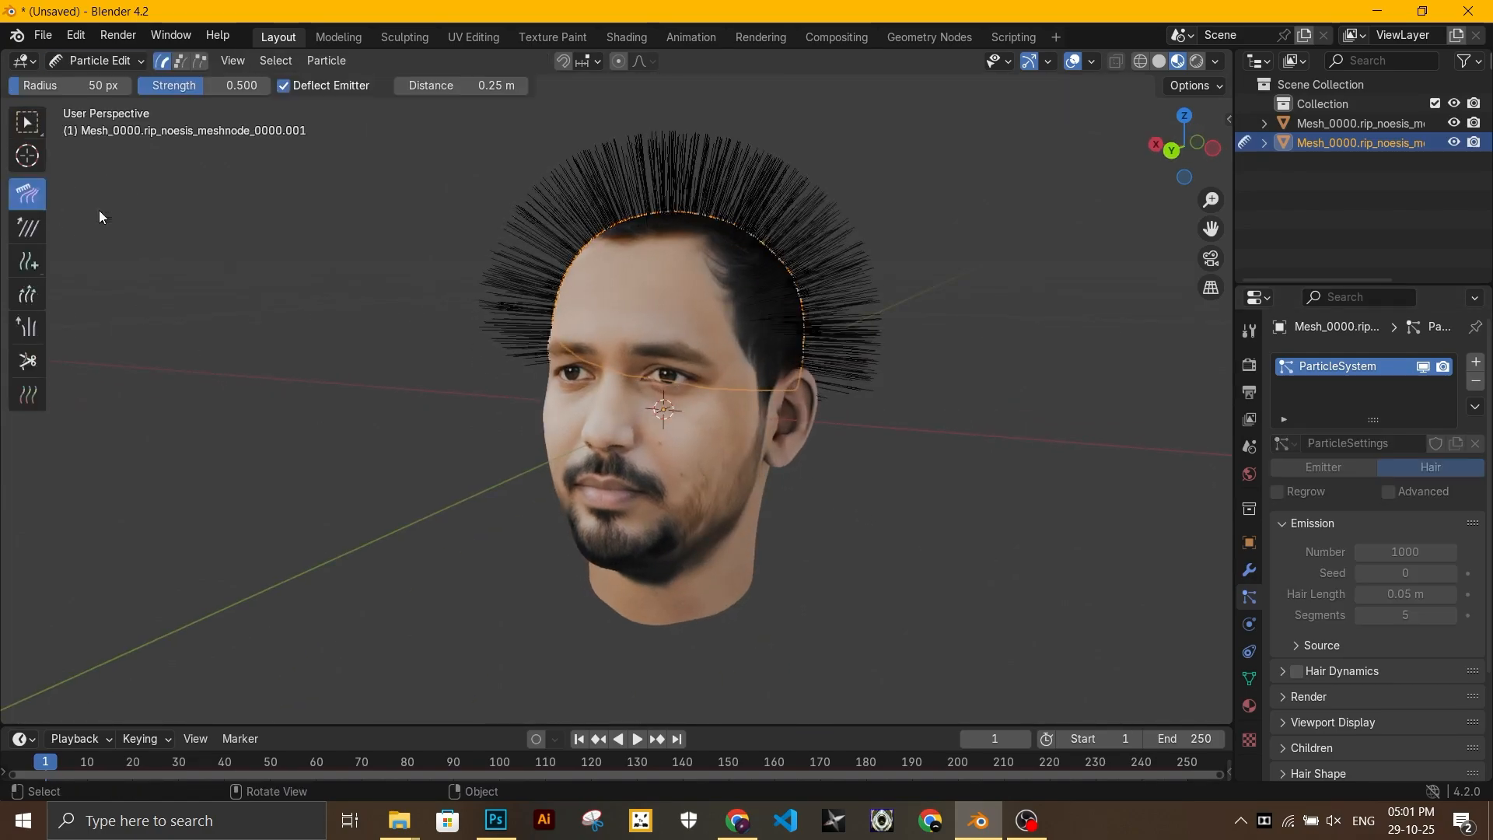
{"action": "middle_click_drag", "start_coordinate": [560, 249], "coordinate": [614, 272]}
{"action": "scroll", "coordinate": [812, 293], "scroll_direction": "up", "scroll_amount": 2}
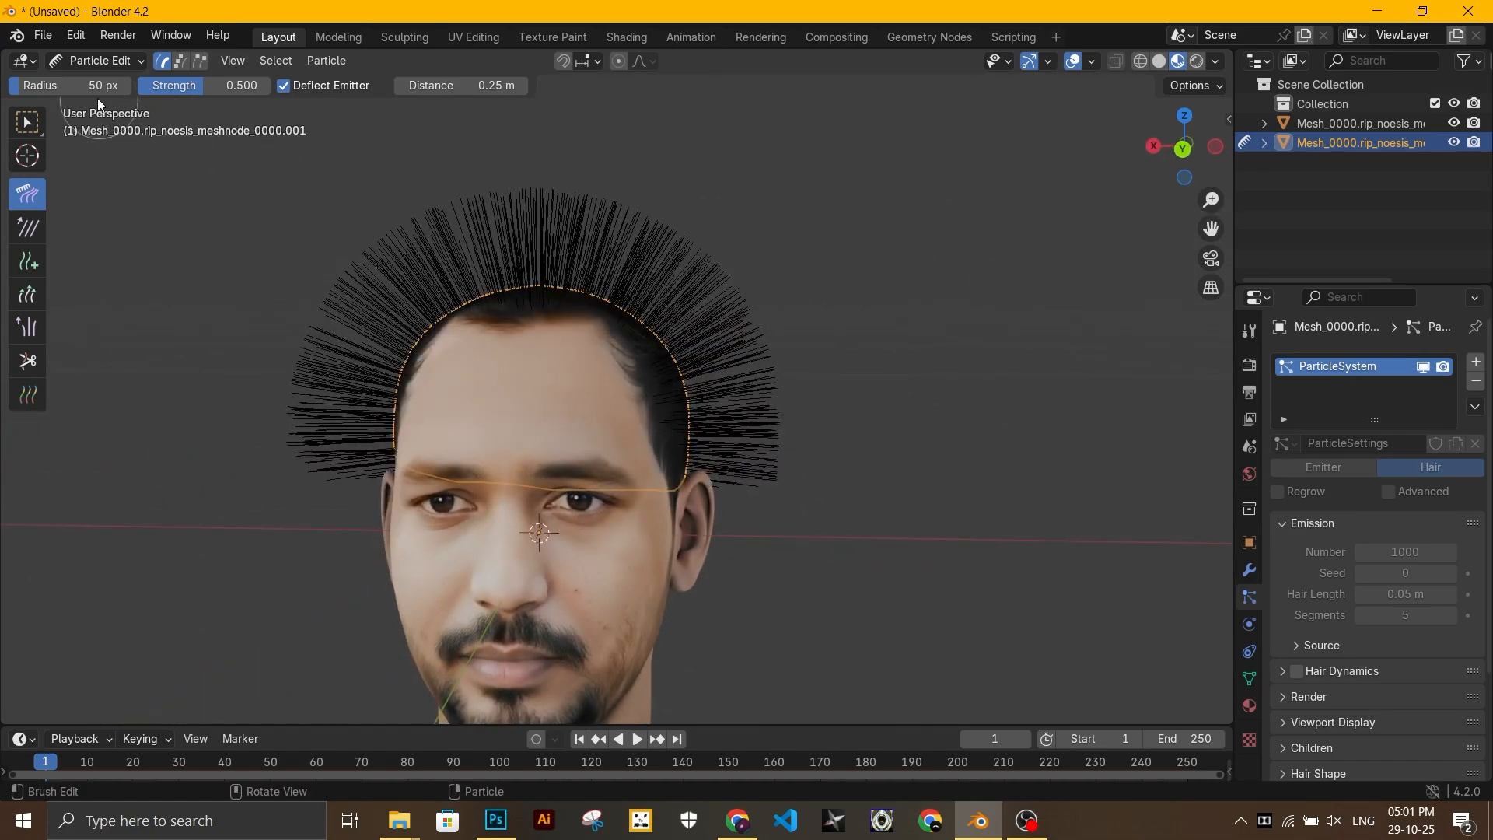
{"action": "left_click_drag", "start_coordinate": [73, 86], "coordinate": [88, 85]}
{"action": "scroll", "coordinate": [784, 309], "scroll_direction": "down", "scroll_amount": 1}
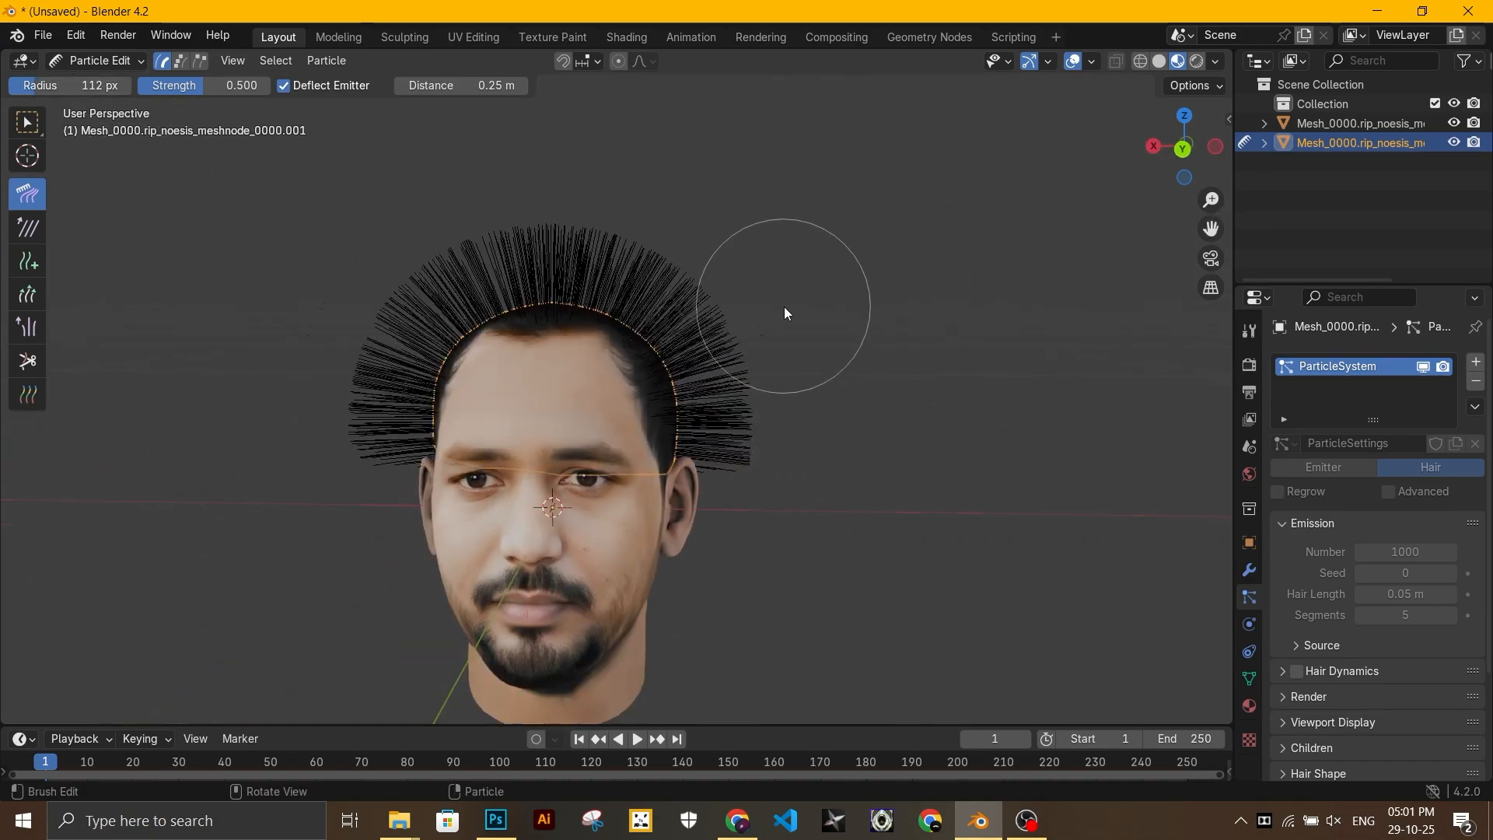
{"action": "middle_click_drag", "start_coordinate": [846, 375], "coordinate": [710, 376]}
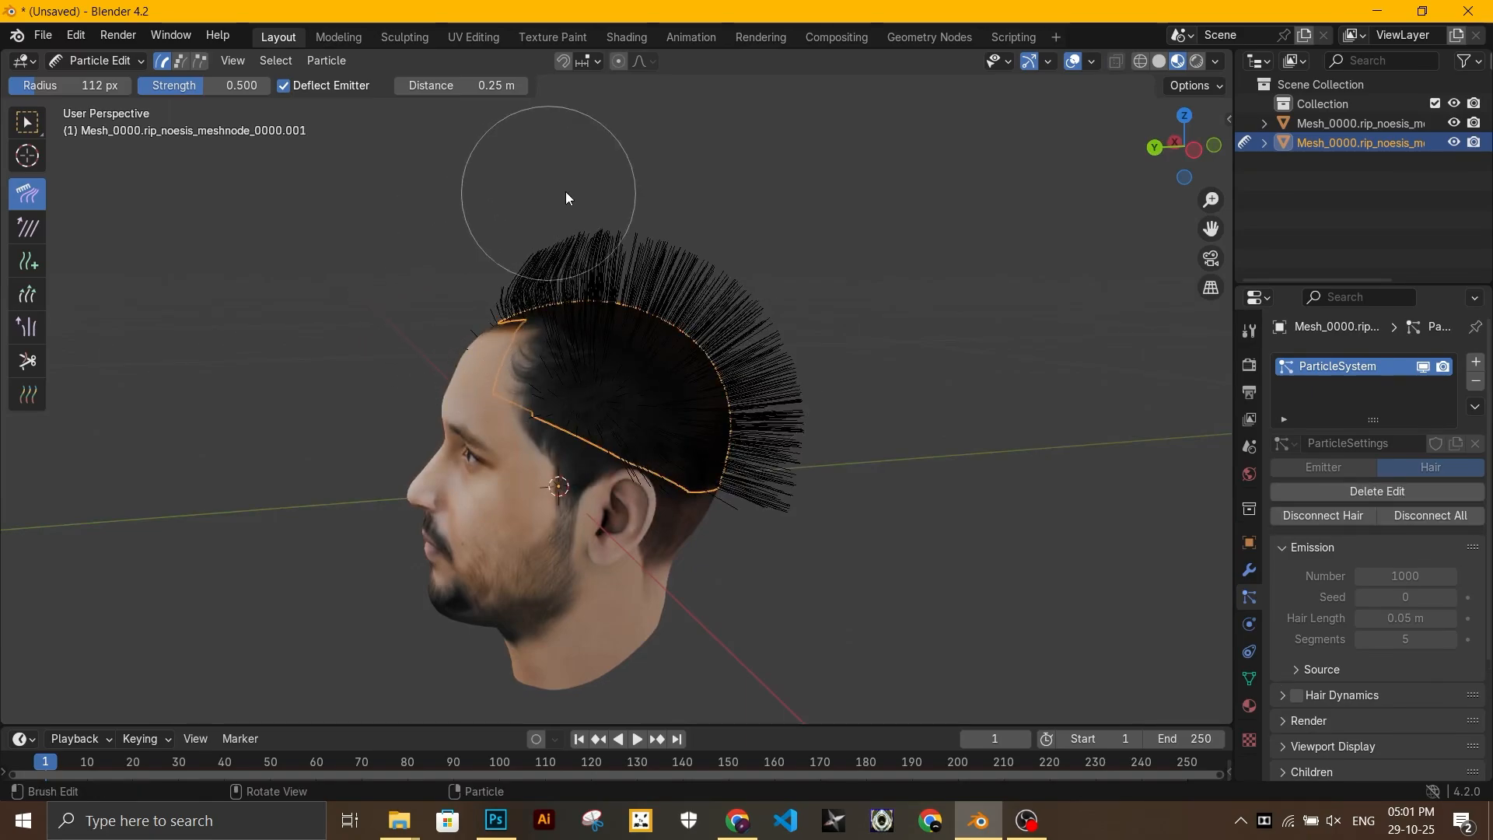
{"action": "mouse_move", "coordinate": [847, 540]}
{"action": "middle_mouse_down"}
{"action": "mouse_move", "coordinate": [739, 406]}
{"action": "mouse_move", "coordinate": [806, 302]}
{"action": "middle_mouse_up"}
{"action": "mouse_move", "coordinate": [728, 301]}
{"action": "left_mouse_down"}
{"action": "mouse_move", "coordinate": [710, 264]}
{"action": "mouse_move", "coordinate": [800, 350]}
{"action": "mouse_move", "coordinate": [779, 536]}
{"action": "left_mouse_up"}
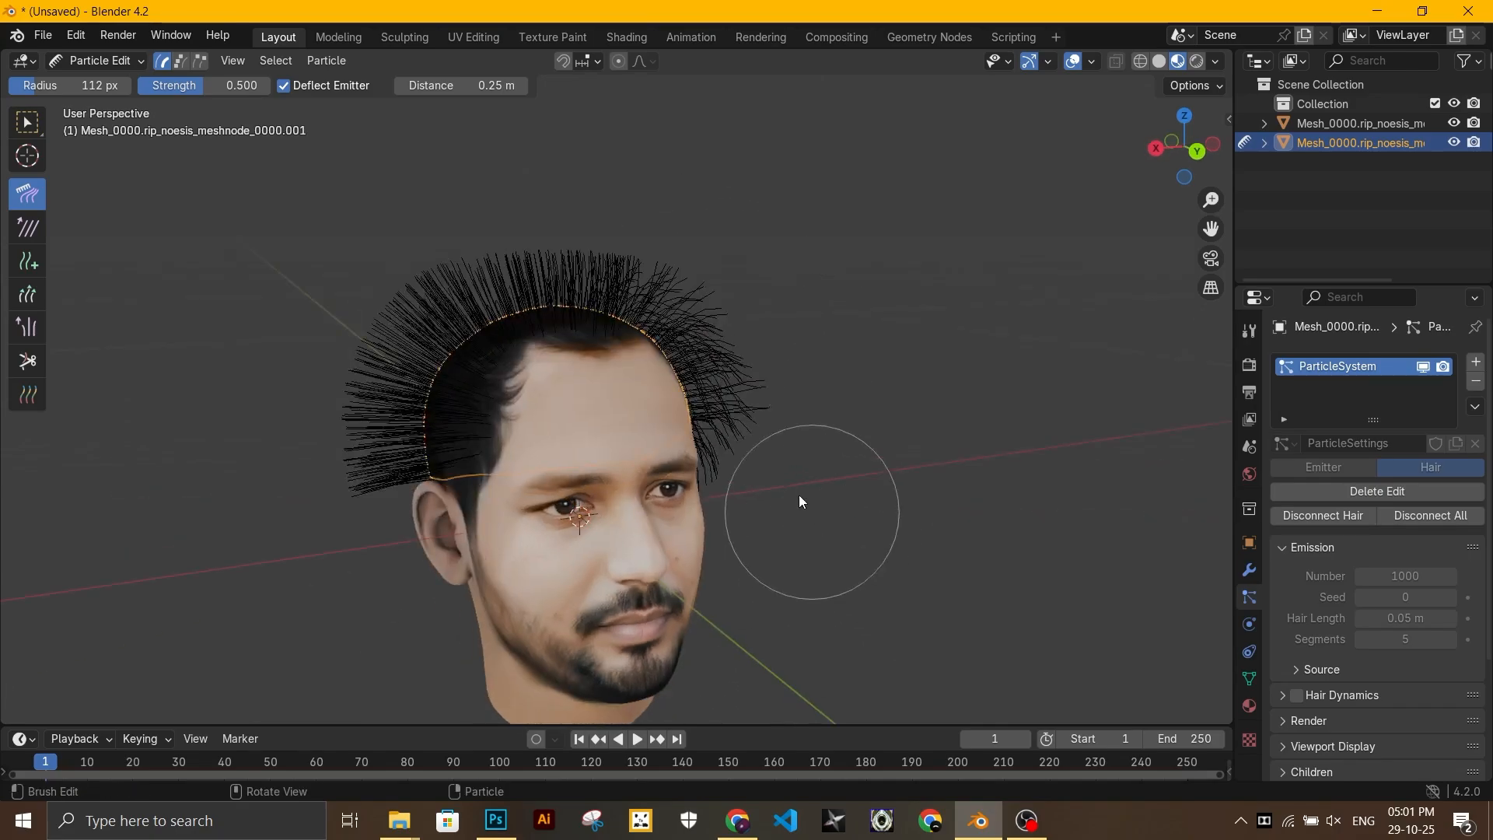
{"action": "mouse_move", "coordinate": [799, 494]}
{"action": "middle_mouse_down"}
{"action": "mouse_move", "coordinate": [669, 511]}
{"action": "mouse_move", "coordinate": [889, 484]}
{"action": "mouse_move", "coordinate": [760, 273]}
{"action": "middle_mouse_up"}
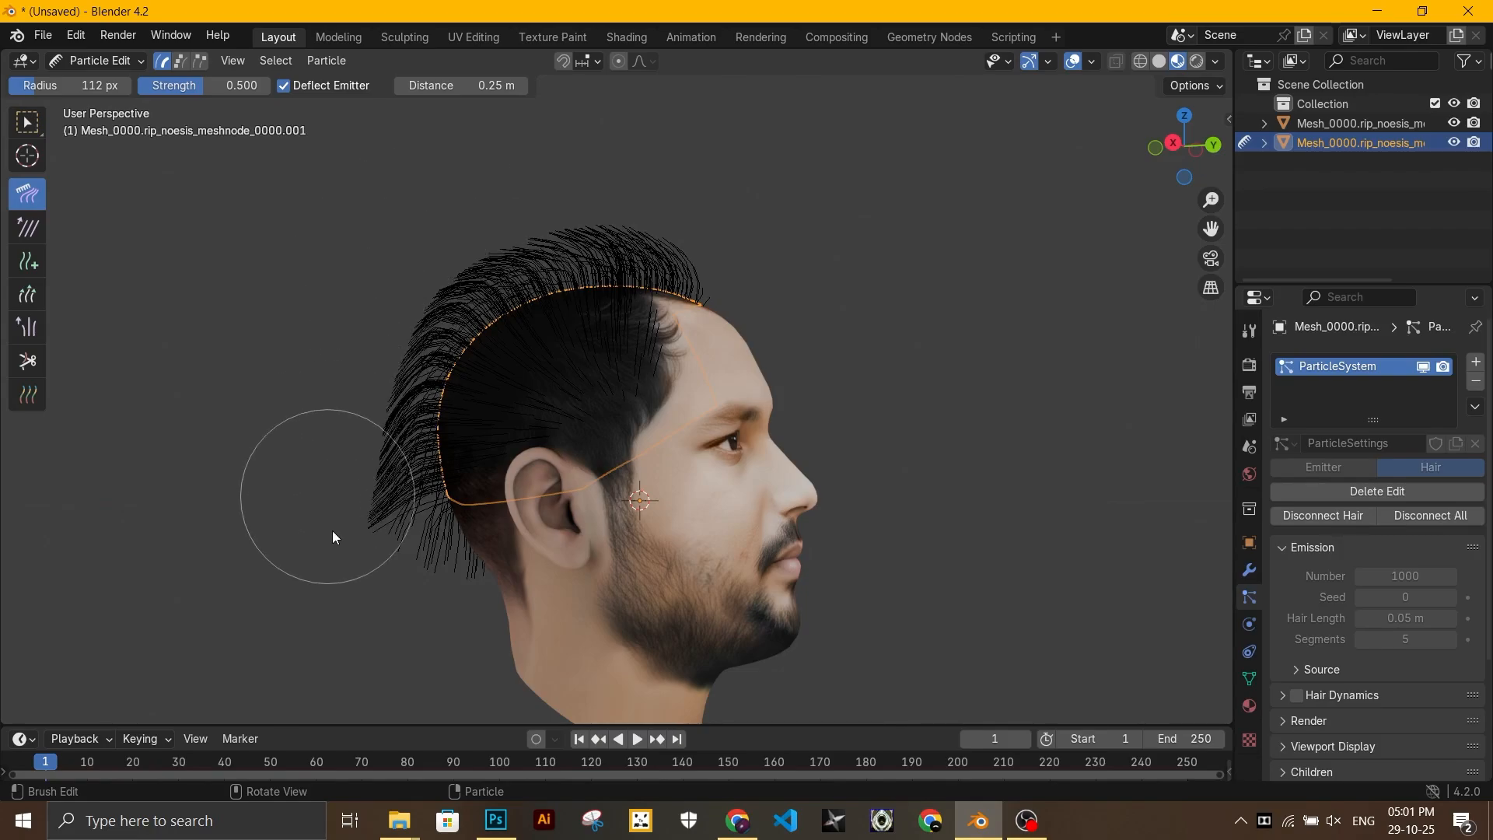
Step: Shorten the hair with the Length brush and comb it down over the scalp with a 143 px Comb brush
{"action": "mouse_move", "coordinate": [333, 533]}
{"action": "middle_mouse_down"}
{"action": "mouse_move", "coordinate": [742, 423]}
{"action": "mouse_move", "coordinate": [851, 599]}
{"action": "mouse_move", "coordinate": [399, 405]}
{"action": "mouse_move", "coordinate": [595, 554]}
{"action": "mouse_move", "coordinate": [809, 546]}
{"action": "mouse_move", "coordinate": [493, 408]}
{"action": "mouse_move", "coordinate": [753, 624]}
{"action": "mouse_move", "coordinate": [433, 337]}
{"action": "mouse_move", "coordinate": [677, 287]}
{"action": "mouse_move", "coordinate": [780, 327]}
{"action": "mouse_move", "coordinate": [543, 336]}
{"action": "mouse_move", "coordinate": [611, 475]}
{"action": "mouse_move", "coordinate": [609, 137]}
{"action": "mouse_move", "coordinate": [832, 471]}
{"action": "mouse_move", "coordinate": [626, 462]}
{"action": "mouse_move", "coordinate": [468, 477]}
{"action": "mouse_move", "coordinate": [745, 483]}
{"action": "mouse_move", "coordinate": [828, 501]}
{"action": "mouse_move", "coordinate": [599, 450]}
{"action": "mouse_move", "coordinate": [665, 449]}
{"action": "mouse_move", "coordinate": [903, 289]}
{"action": "mouse_move", "coordinate": [1002, 281]}
{"action": "mouse_move", "coordinate": [449, 257]}
{"action": "middle_mouse_up"}
{"action": "left_click", "coordinate": [28, 294]}
{"action": "key", "text": "z"}
{"action": "left_click", "coordinate": [744, 483]}
{"action": "left_click", "coordinate": [28, 194]}
{"action": "left_click", "coordinate": [27, 294]}
{"action": "key", "text": "f"}
{"action": "left_click", "coordinate": [1178, 61]}
{"action": "left_click", "coordinate": [27, 193]}
{"action": "middle_click_drag", "start_coordinate": [302, 287], "coordinate": [621, 265]}
{"action": "middle_click_drag", "start_coordinate": [295, 327], "coordinate": [455, 344]}
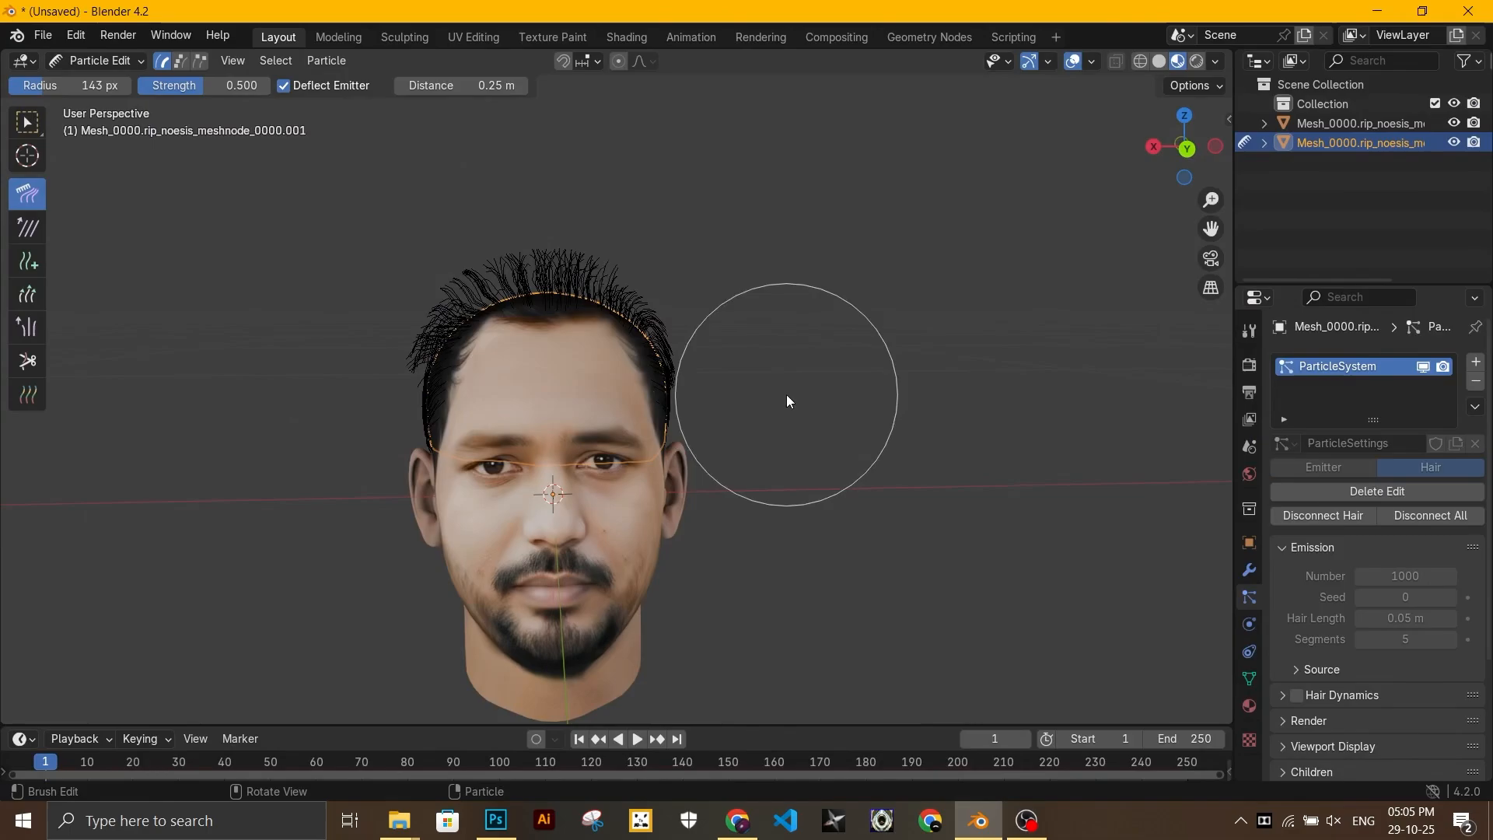
Step: In solid shading, comb the hair on the head's left side and shrink it with the 175 px Length brush
{"action": "key", "text": "z"}
{"action": "middle_click_drag", "start_coordinate": [786, 394], "coordinate": [669, 395]}
{"action": "scroll", "coordinate": [669, 395], "scroll_direction": "up", "scroll_amount": 2}
{"action": "mouse_move", "coordinate": [669, 395]}
{"action": "left_mouse_down"}
{"action": "mouse_move", "coordinate": [474, 398]}
{"action": "mouse_move", "coordinate": [558, 394]}
{"action": "left_mouse_up"}
{"action": "left_click", "coordinate": [27, 294]}
{"action": "left_click_drag", "start_coordinate": [544, 404], "coordinate": [652, 495]}
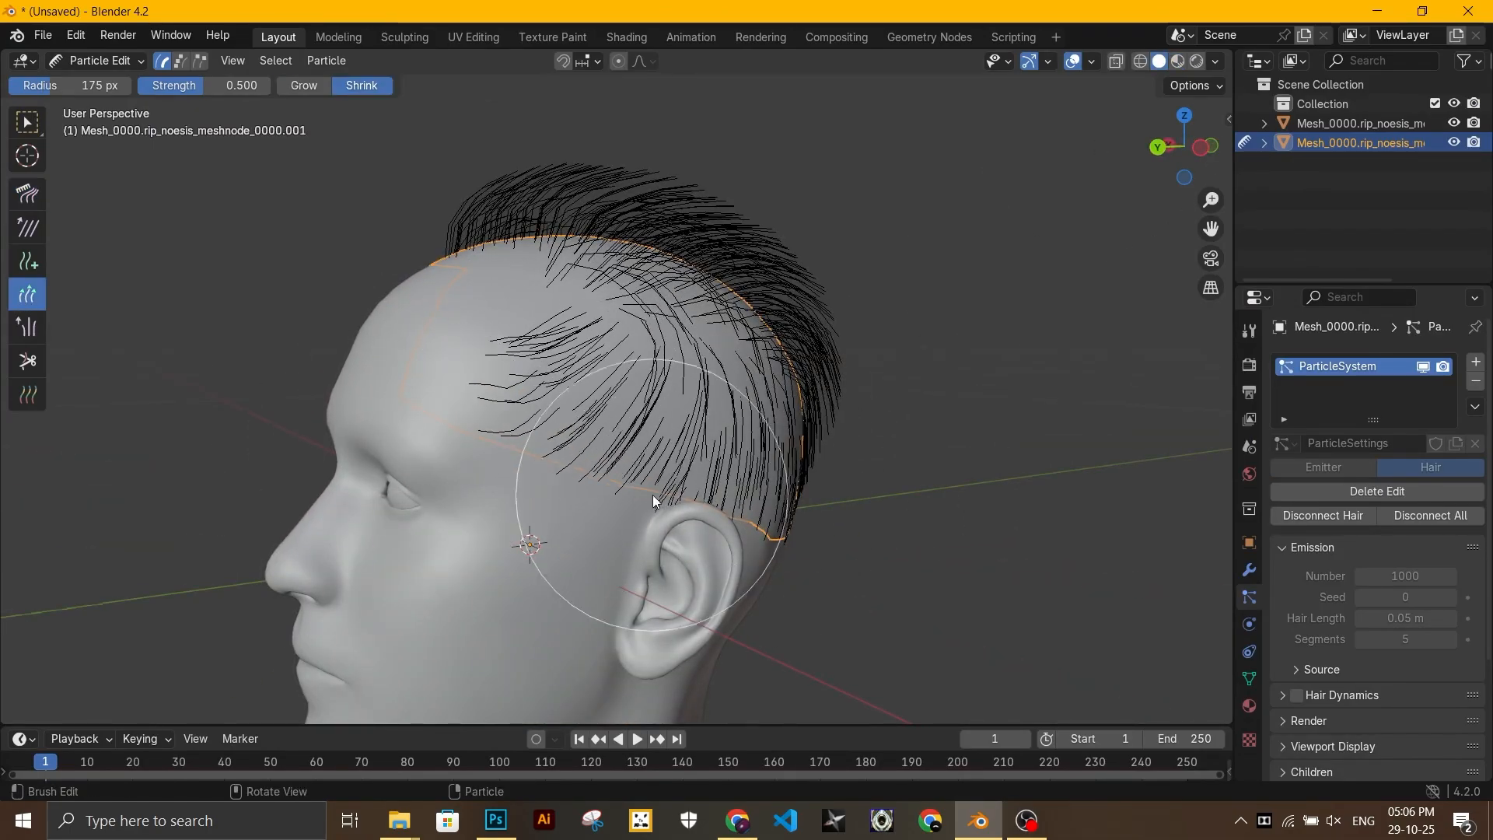
Step: Comb and shorten the hair on the head's other side in the same way
{"action": "middle_click_drag", "start_coordinate": [652, 495], "coordinate": [972, 474]}
{"action": "left_click", "coordinate": [27, 193]}
{"action": "mouse_move", "coordinate": [493, 461]}
{"action": "left_mouse_down"}
{"action": "mouse_move", "coordinate": [573, 393]}
{"action": "mouse_move", "coordinate": [710, 417]}
{"action": "left_mouse_up"}
{"action": "left_click", "coordinate": [27, 294]}
{"action": "middle_click_drag", "start_coordinate": [795, 463], "coordinate": [420, 516]}
{"action": "left_click", "coordinate": [27, 193]}
Step: Check the hair in Object Mode and set the particle system's children to Interpolated
{"action": "left_click", "coordinate": [97, 60]}
{"action": "left_click", "coordinate": [113, 82]}
{"action": "key", "text": "z"}
{"action": "middle_click_drag", "start_coordinate": [933, 374], "coordinate": [965, 553]}
{"action": "left_click", "coordinate": [97, 61]}
{"action": "left_click", "coordinate": [113, 82]}
{"action": "left_click", "coordinate": [1331, 746]}
{"action": "scroll", "coordinate": [1332, 622], "scroll_direction": "down", "scroll_amount": 6}
{"action": "left_click", "coordinate": [1291, 619]}
{"action": "left_click", "coordinate": [1442, 642]}
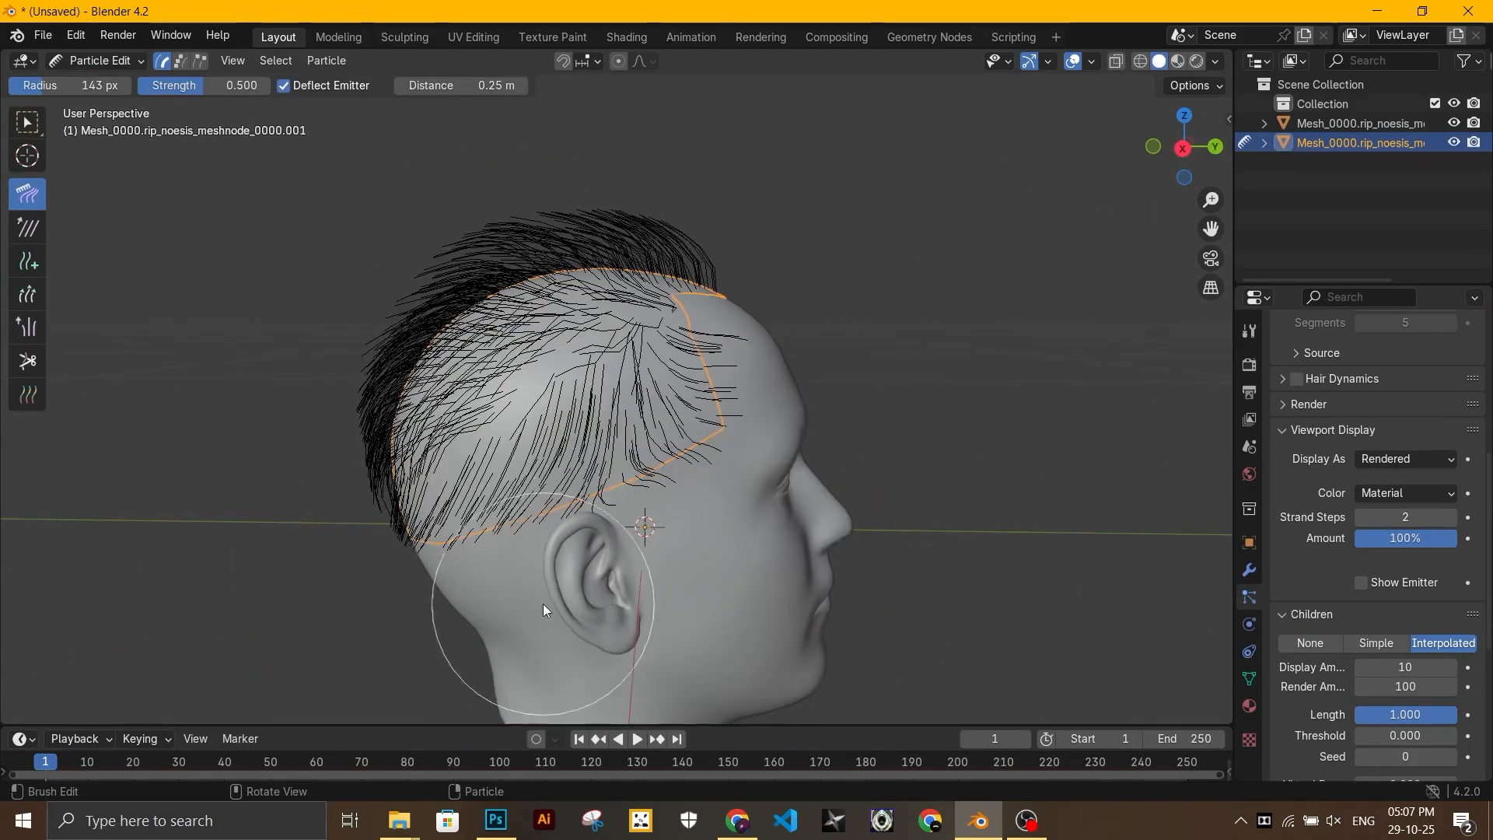
Step: Inspect the hair from the front and side, and put the scalp piece back in Particle Edit mode
{"action": "mouse_move", "coordinate": [543, 604]}
{"action": "middle_mouse_down"}
{"action": "mouse_move", "coordinate": [346, 445]}
{"action": "mouse_move", "coordinate": [735, 475]}
{"action": "mouse_move", "coordinate": [497, 215]}
{"action": "mouse_move", "coordinate": [871, 328]}
{"action": "mouse_move", "coordinate": [735, 243]}
{"action": "mouse_move", "coordinate": [991, 442]}
{"action": "middle_mouse_up"}
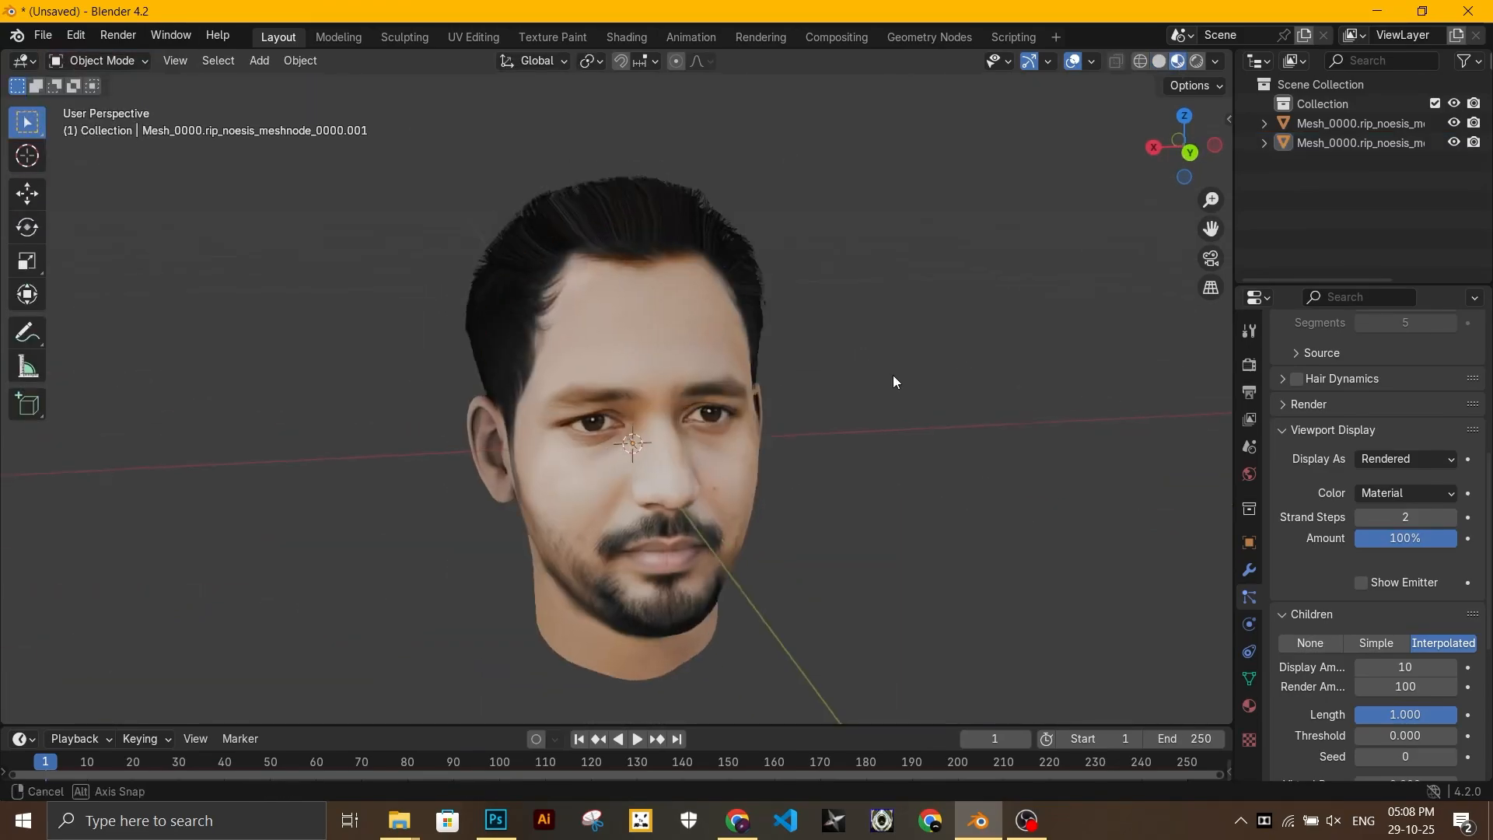
{"action": "middle_click_drag", "start_coordinate": [893, 375], "coordinate": [885, 404]}
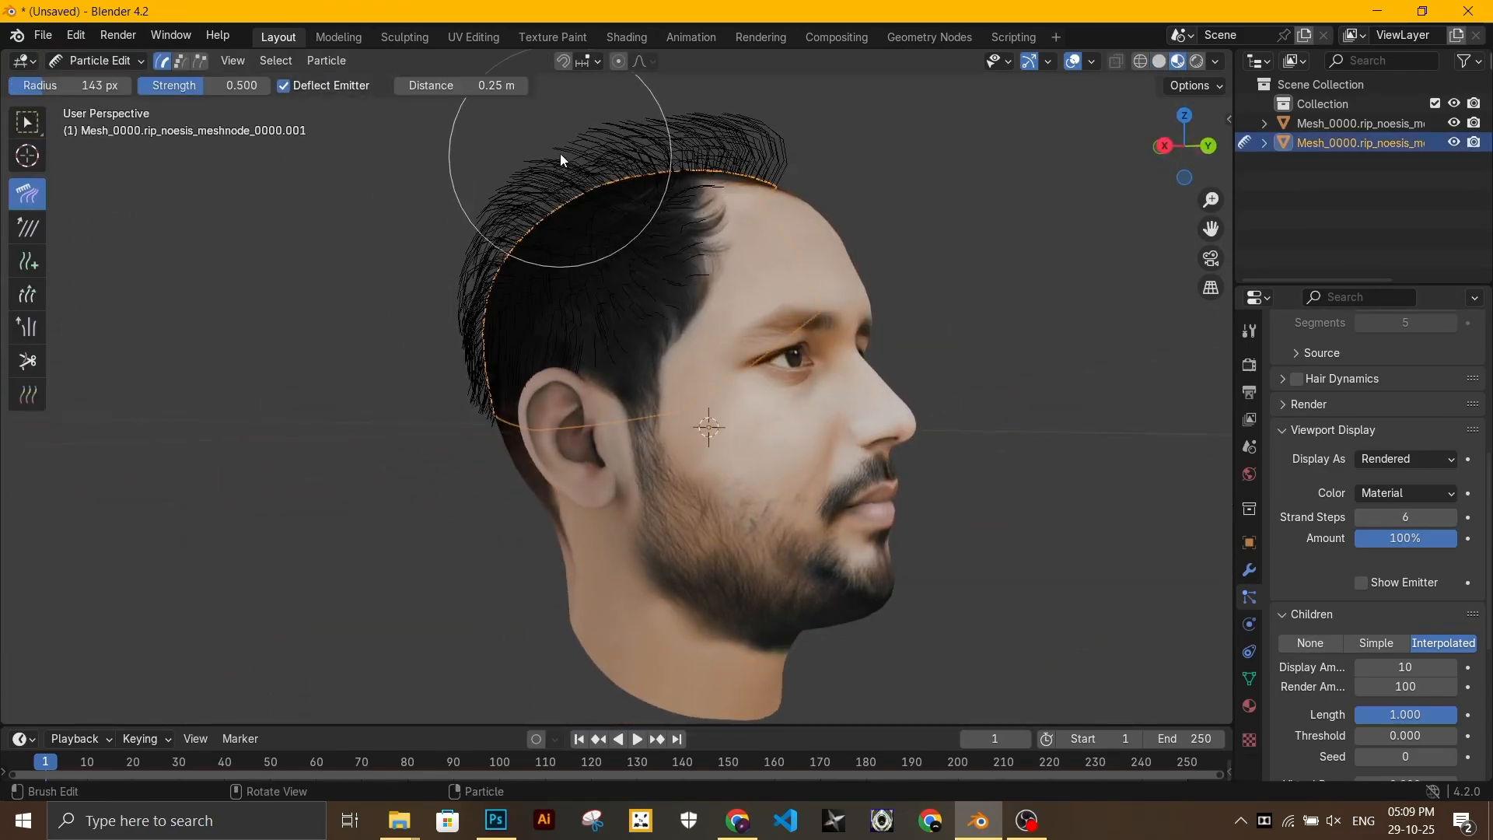
{"action": "left_click", "coordinate": [95, 59]}
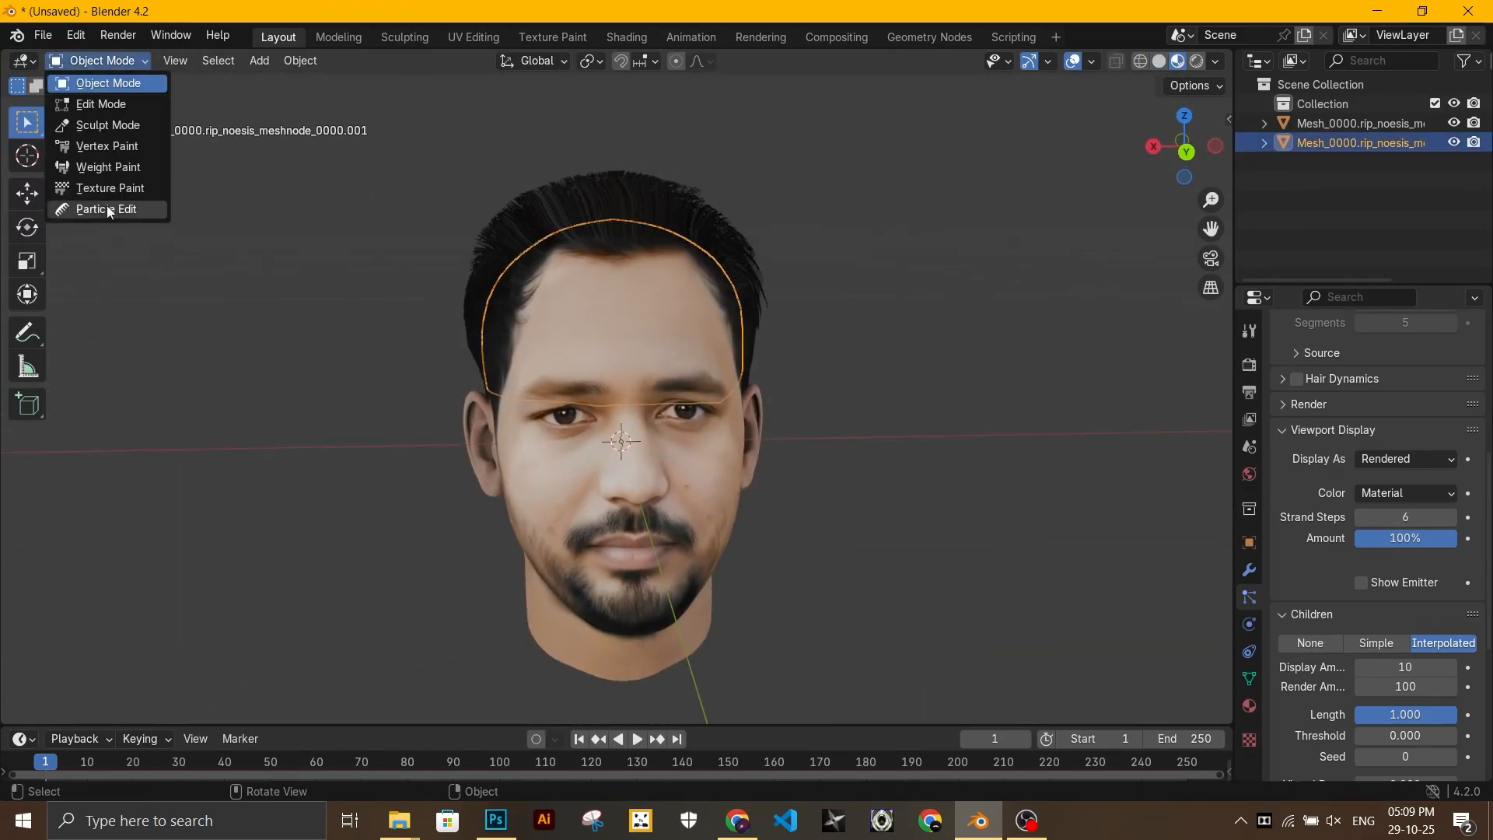
{"action": "left_click", "coordinate": [117, 208]}
{"action": "scroll", "coordinate": [605, 332], "scroll_direction": "up", "scroll_amount": 2}
{"action": "middle_click_drag", "start_coordinate": [581, 180], "coordinate": [849, 584]}
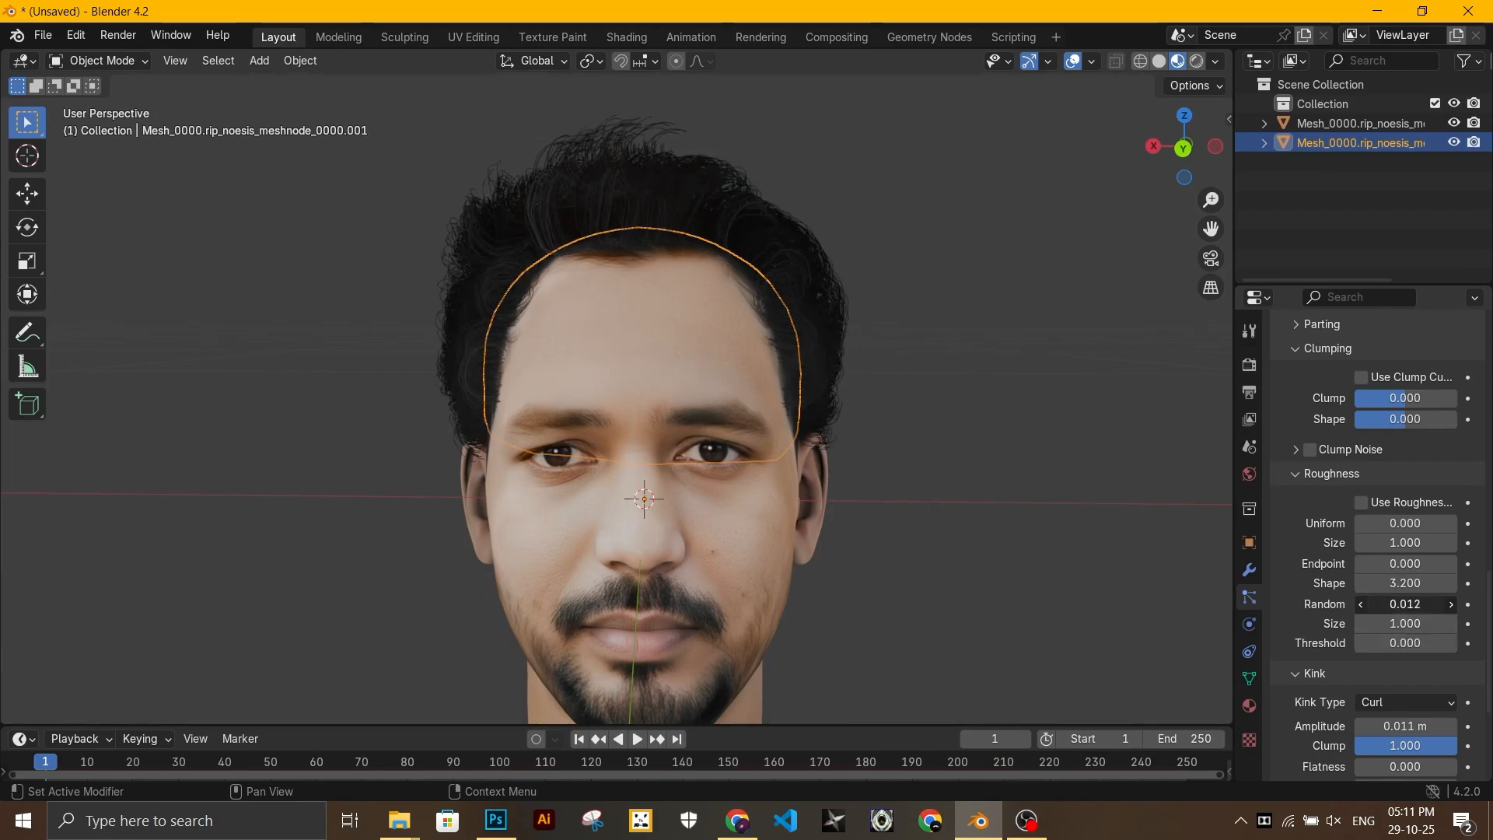
Step: Set the children's random roughness to 0.002 and try out a higher endpoint roughness, returning it to 0
{"action": "left_click_drag", "start_coordinate": [1405, 604], "coordinate": [1392, 604]}
{"action": "left_click_drag", "start_coordinate": [1405, 564], "coordinate": [1439, 564]}
{"action": "middle_click_drag", "start_coordinate": [879, 449], "coordinate": [983, 449]}
{"action": "left_click_drag", "start_coordinate": [1405, 564], "coordinate": [1369, 564]}
{"action": "middle_click_drag", "start_coordinate": [983, 449], "coordinate": [879, 450]}
Step: Set the curl kink's amplitude to 0.004 m and the random roughness to 0.004
{"action": "scroll", "coordinate": [1297, 626], "scroll_direction": "down", "scroll_amount": 4}
{"action": "left_click", "coordinate": [1385, 526]}
{"action": "key", "text": "BackSpace"}
{"action": "key", "text": "Delete"}
{"action": "type", "text": "04"}
{"action": "key", "text": "Return"}
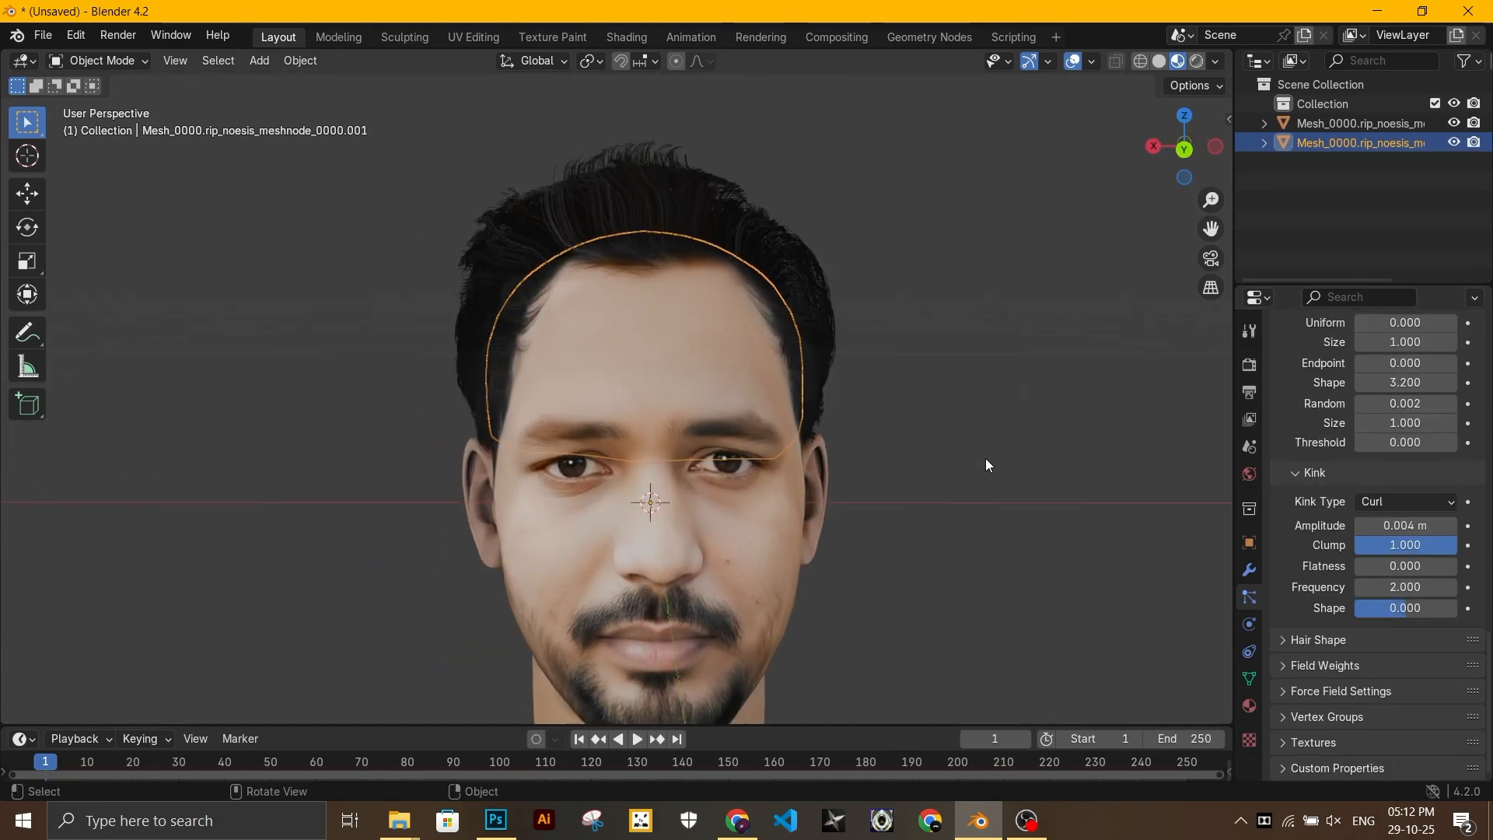
{"action": "left_click_drag", "start_coordinate": [1405, 403], "coordinate": [1410, 404]}
Step: Run Fix Hair from the Hair Tools add-on with hair color #000000
{"action": "key", "text": "n"}
{"action": "left_click", "coordinate": [1087, 165]}
{"action": "middle_click_drag", "start_coordinate": [879, 187], "coordinate": [879, 210]}
Step: Comb the hair down on both sides in Particle Edit mode with a 59 px brush, checking it in Object Mode
{"action": "key", "text": "ctrl+Tab"}
{"action": "left_click_drag", "start_coordinate": [591, 187], "coordinate": [482, 334]}
{"action": "left_click_drag", "start_coordinate": [785, 226], "coordinate": [836, 357]}
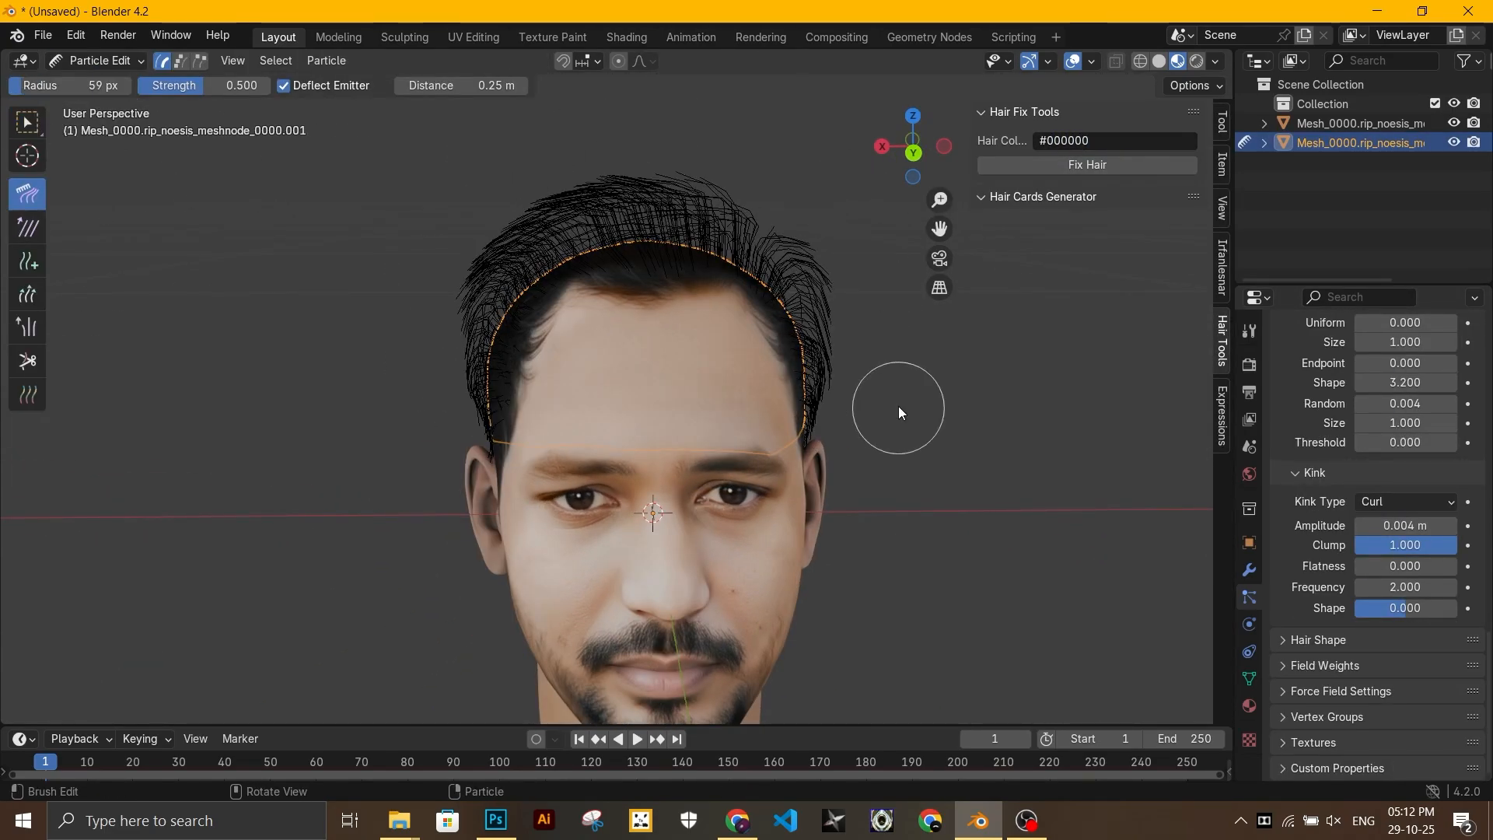
{"action": "key", "text": "ctrl+Tab"}
{"action": "middle_click_drag", "start_coordinate": [898, 406], "coordinate": [417, 250]}
{"action": "key", "text": "ctrl+Tab"}
{"action": "middle_click_drag", "start_coordinate": [856, 281], "coordinate": [856, 333]}
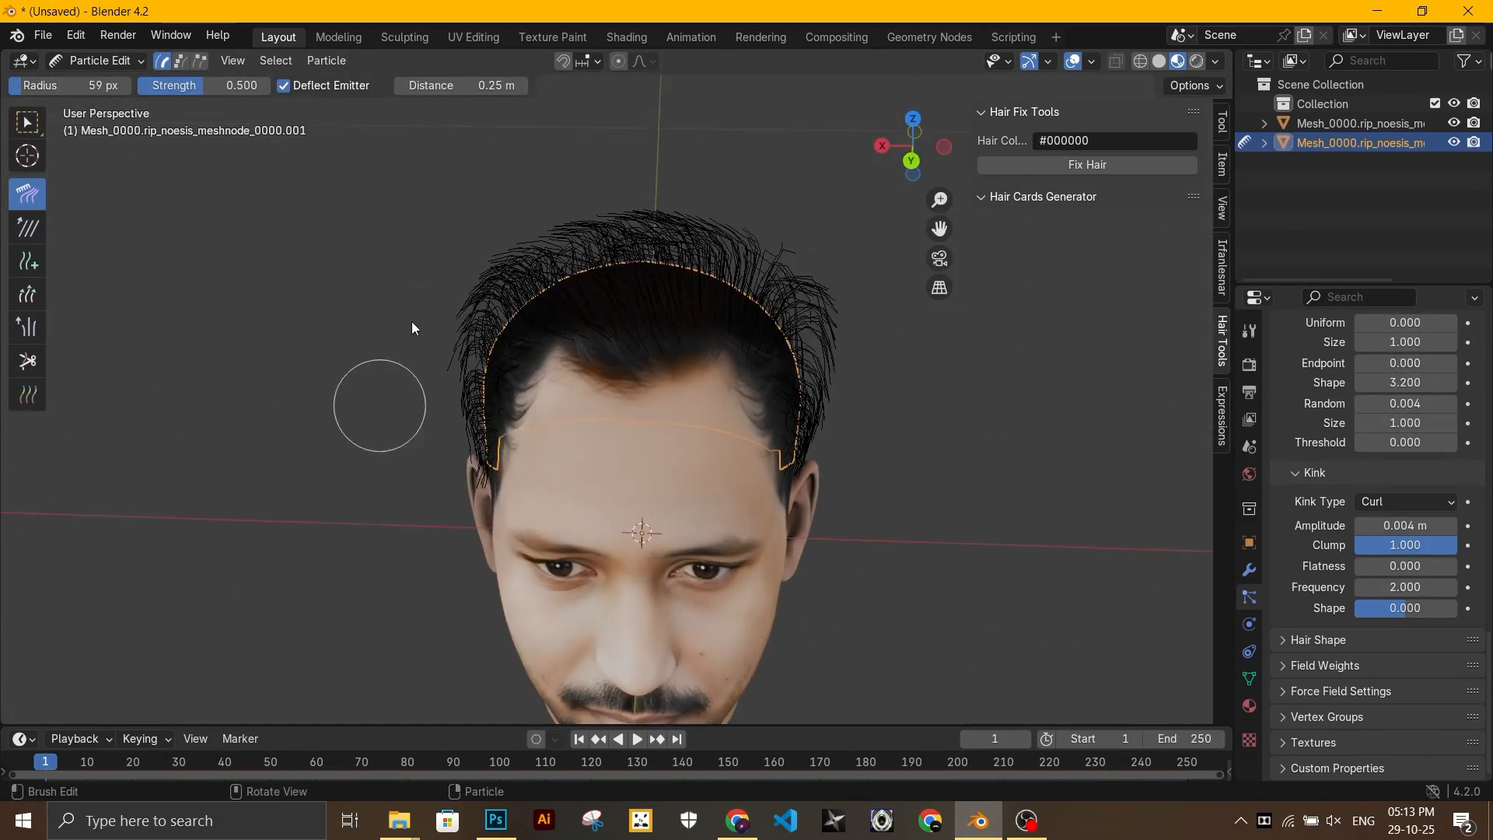
Step: Check the hair deselected in Object Mode, reselect the scalp piece and reopen it in Particle Edit mode
{"action": "key", "text": "ctrl+Tab"}
{"action": "left_click", "coordinate": [901, 385]}
{"action": "scroll", "coordinate": [900, 384], "scroll_direction": "down", "scroll_amount": 2}
{"action": "middle_click_drag", "start_coordinate": [900, 436], "coordinate": [846, 334]}
{"action": "left_click", "coordinate": [723, 272]}
{"action": "key", "text": "ctrl+Tab"}
{"action": "middle_click_drag", "start_coordinate": [655, 223], "coordinate": [871, 287]}
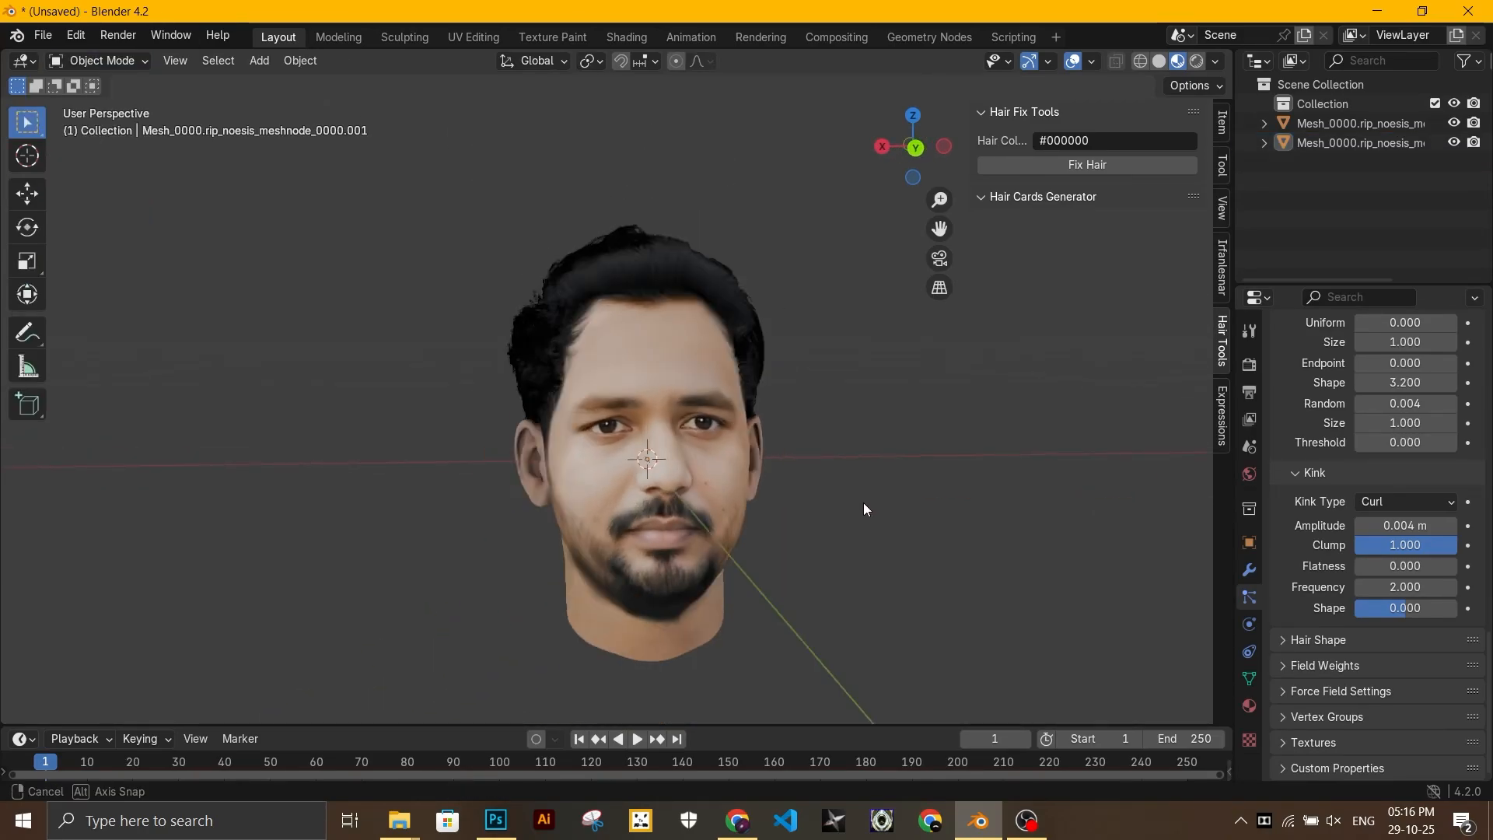
Step: Return the scalp piece to Particle Edit mode for more hair grooming
{"action": "middle_click_drag", "start_coordinate": [863, 502], "coordinate": [773, 600]}
{"action": "left_click", "coordinate": [93, 60]}
{"action": "left_click", "coordinate": [105, 208]}
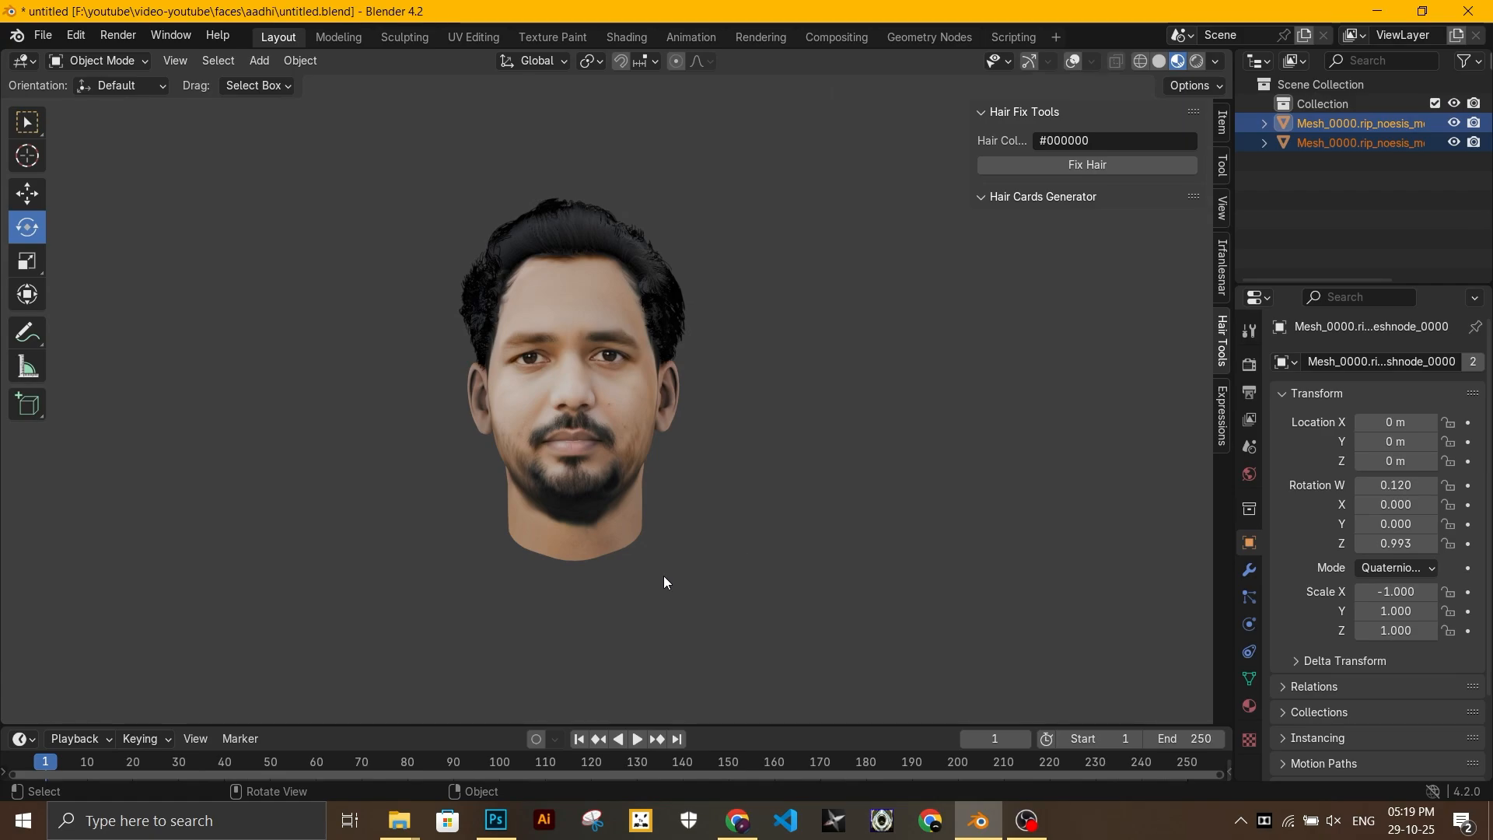
Step: Show the viewport gizmos and deselect both head meshes while checking the finished hair from several sides
{"action": "middle_click_drag", "start_coordinate": [664, 581], "coordinate": [374, 573]}
{"action": "middle_click_drag", "start_coordinate": [557, 579], "coordinate": [223, 583]}
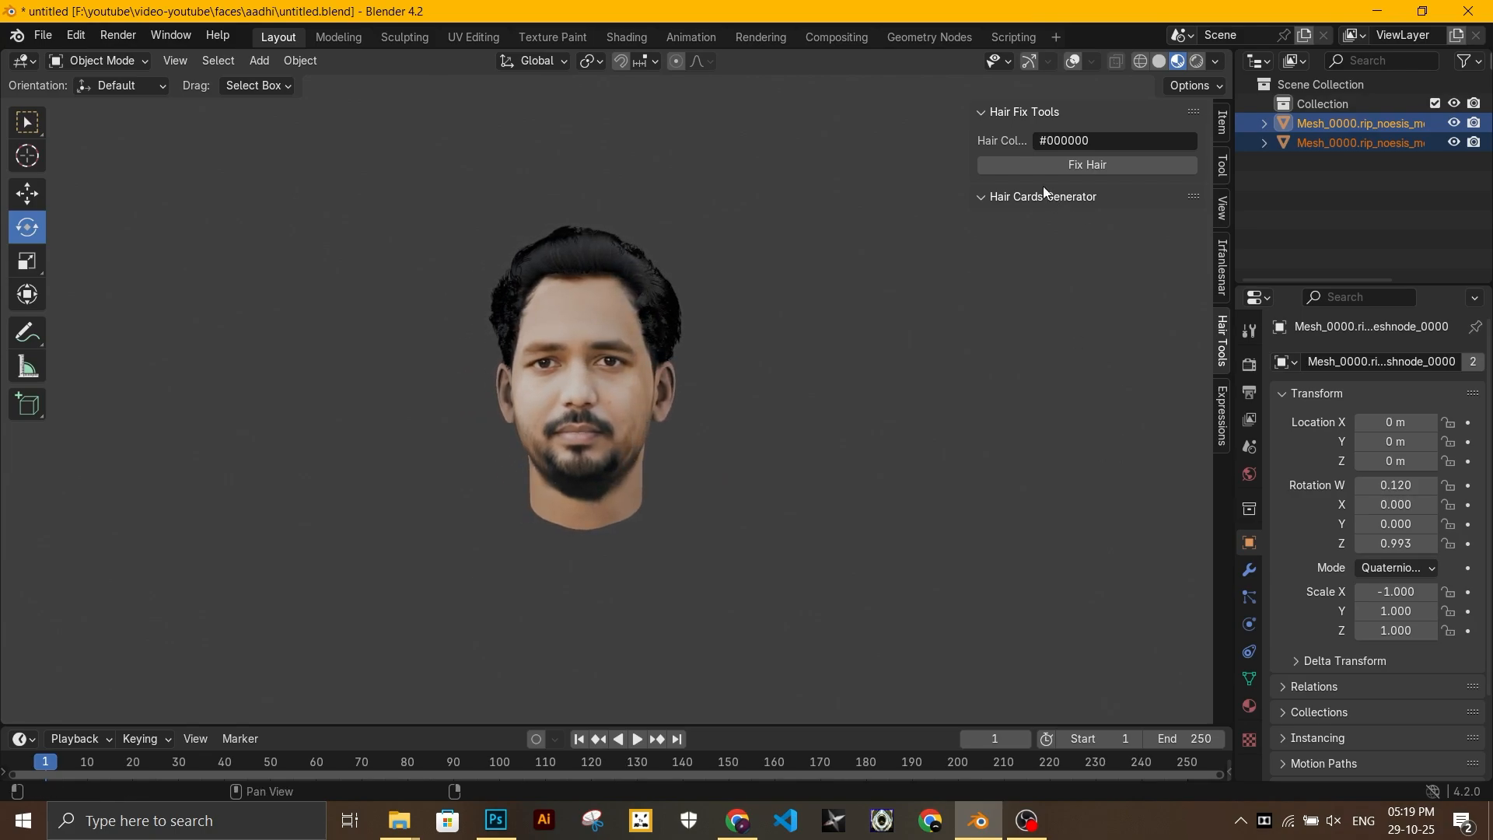
{"action": "left_click", "coordinate": [1029, 62]}
{"action": "left_click_drag", "start_coordinate": [939, 229], "coordinate": [1015, 230]}
{"action": "middle_click_drag", "start_coordinate": [785, 483], "coordinate": [1117, 607]}
{"action": "left_click", "coordinate": [1062, 597]}
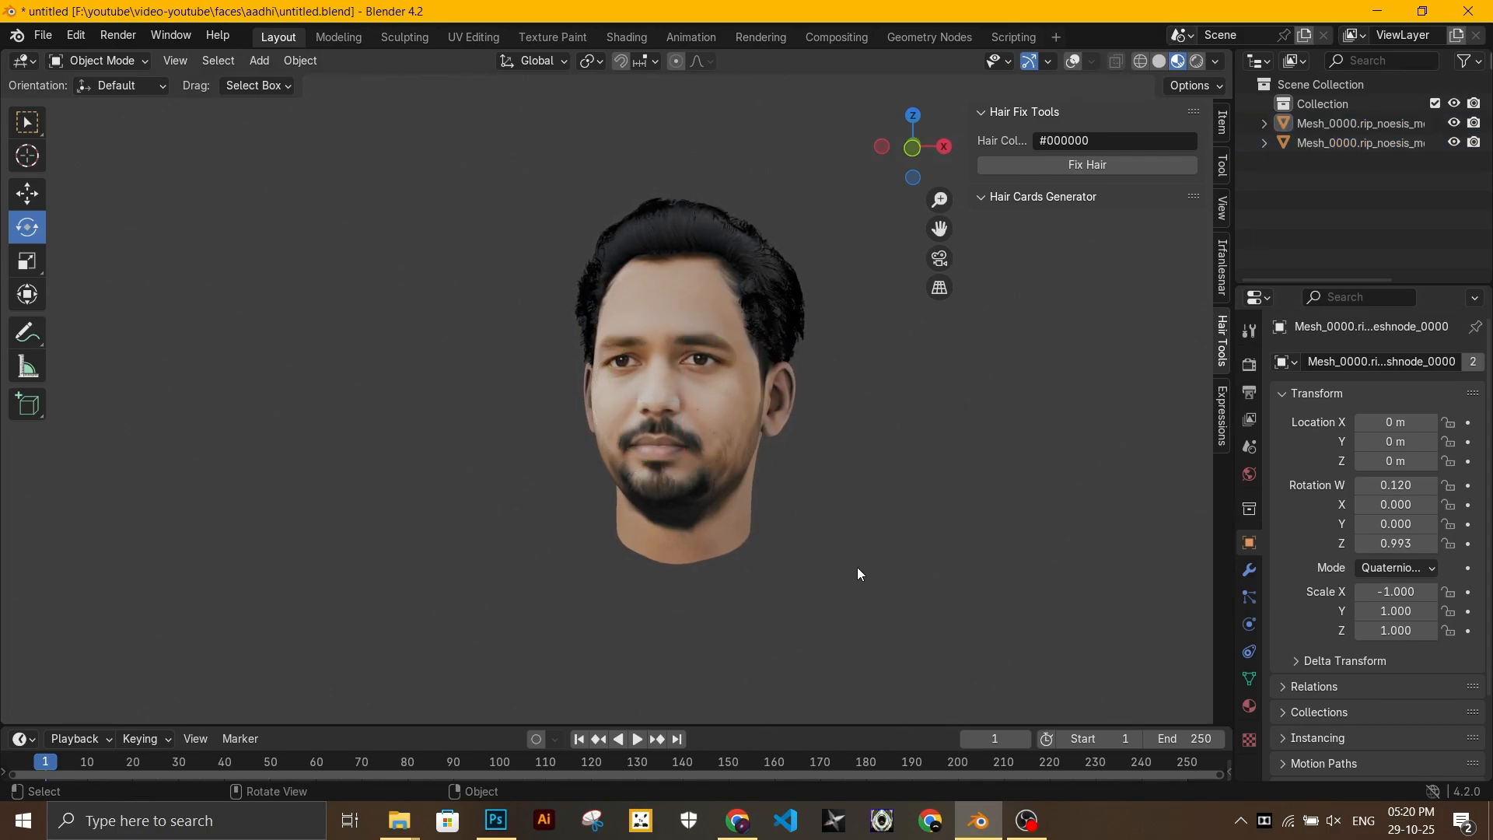
{"action": "middle_click_drag", "start_coordinate": [870, 651], "coordinate": [1203, 649]}
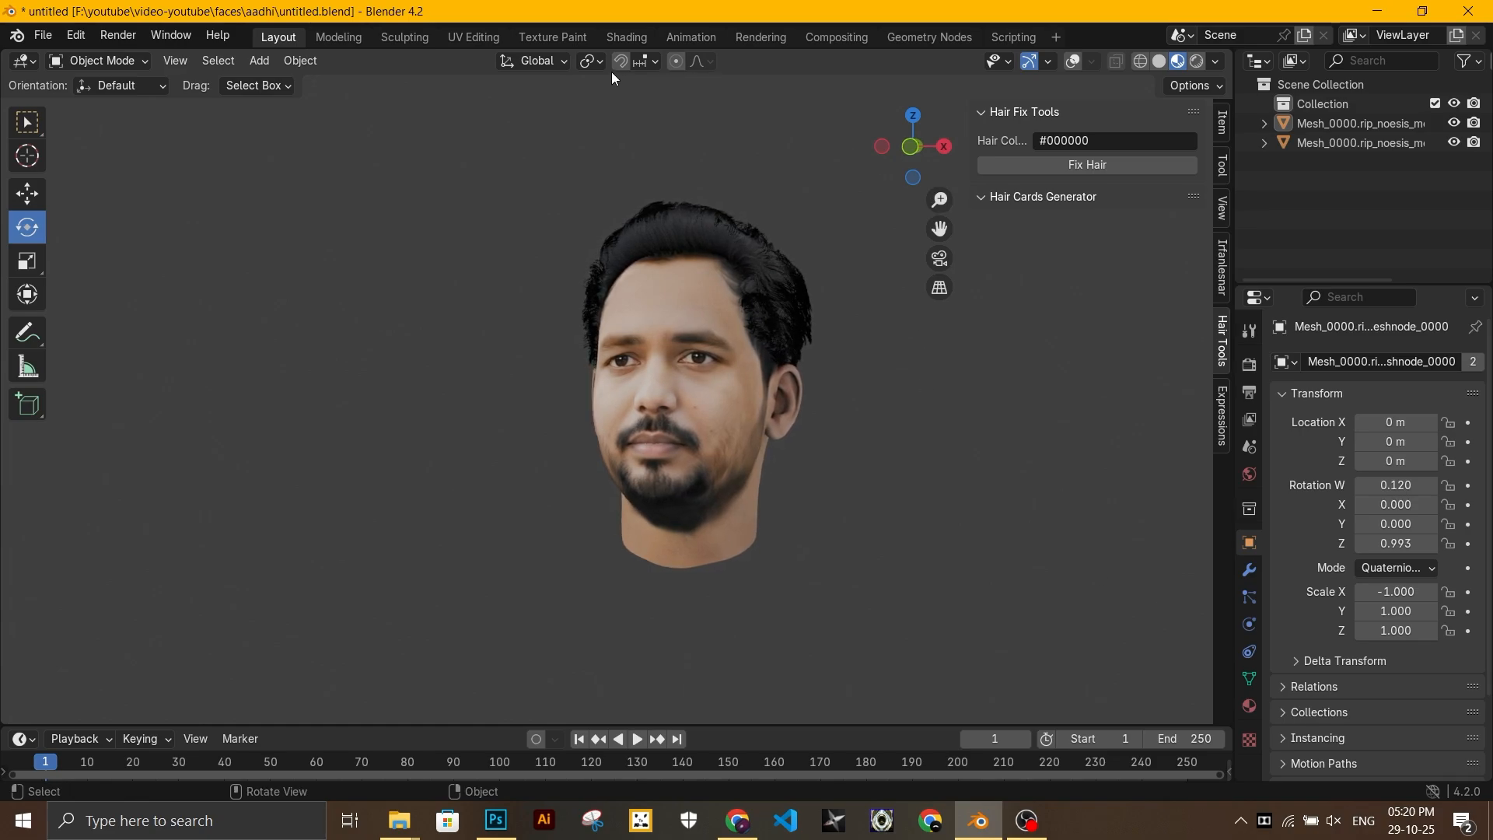
Step: Set the transform pivot point to 3D Cursor and turn on snapping
{"action": "left_click", "coordinate": [591, 61]}
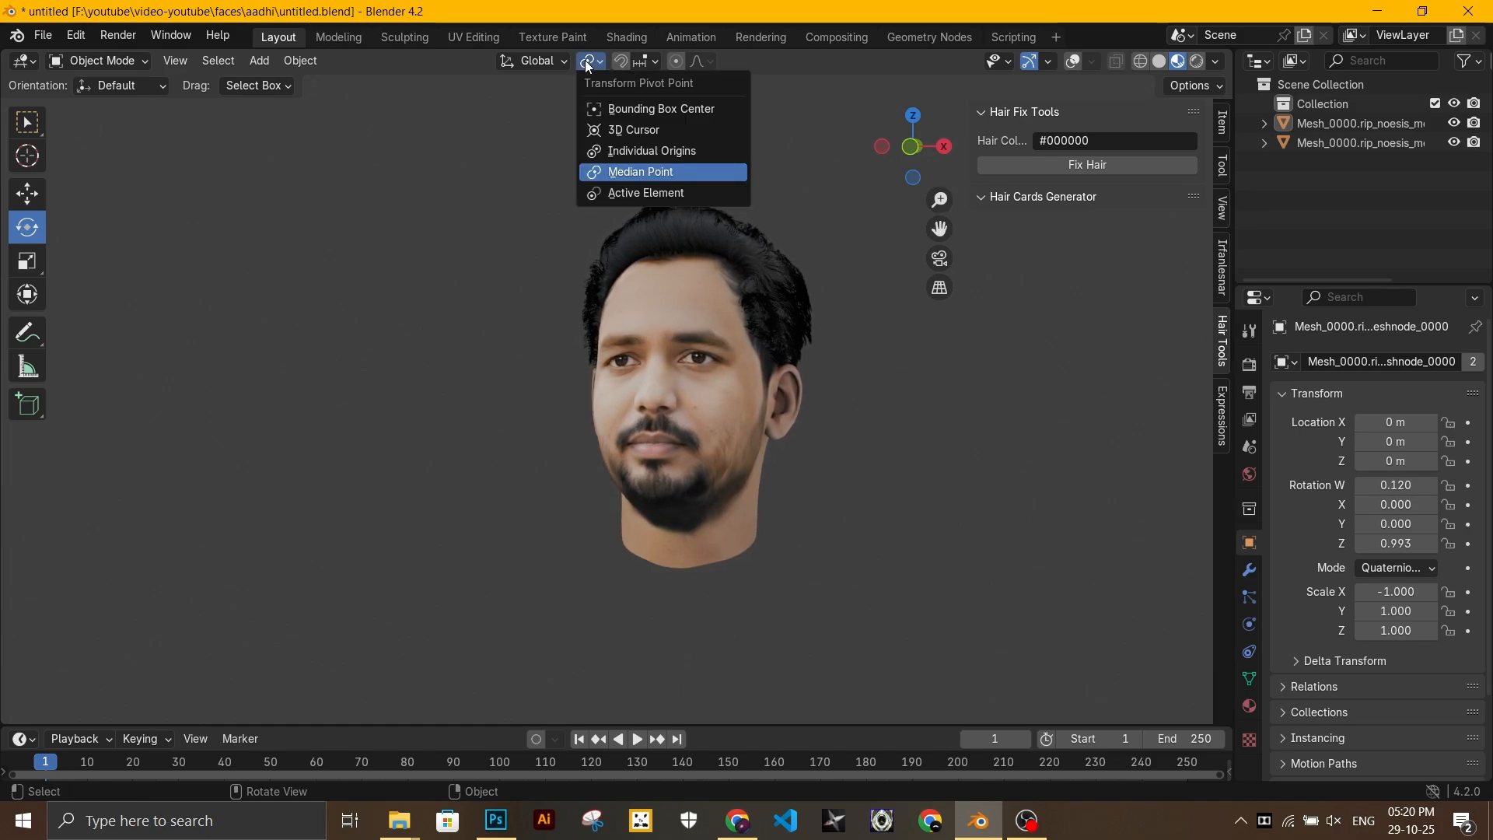
{"action": "left_click", "coordinate": [596, 129]}
{"action": "middle_click_drag", "start_coordinate": [746, 547], "coordinate": [700, 637]}
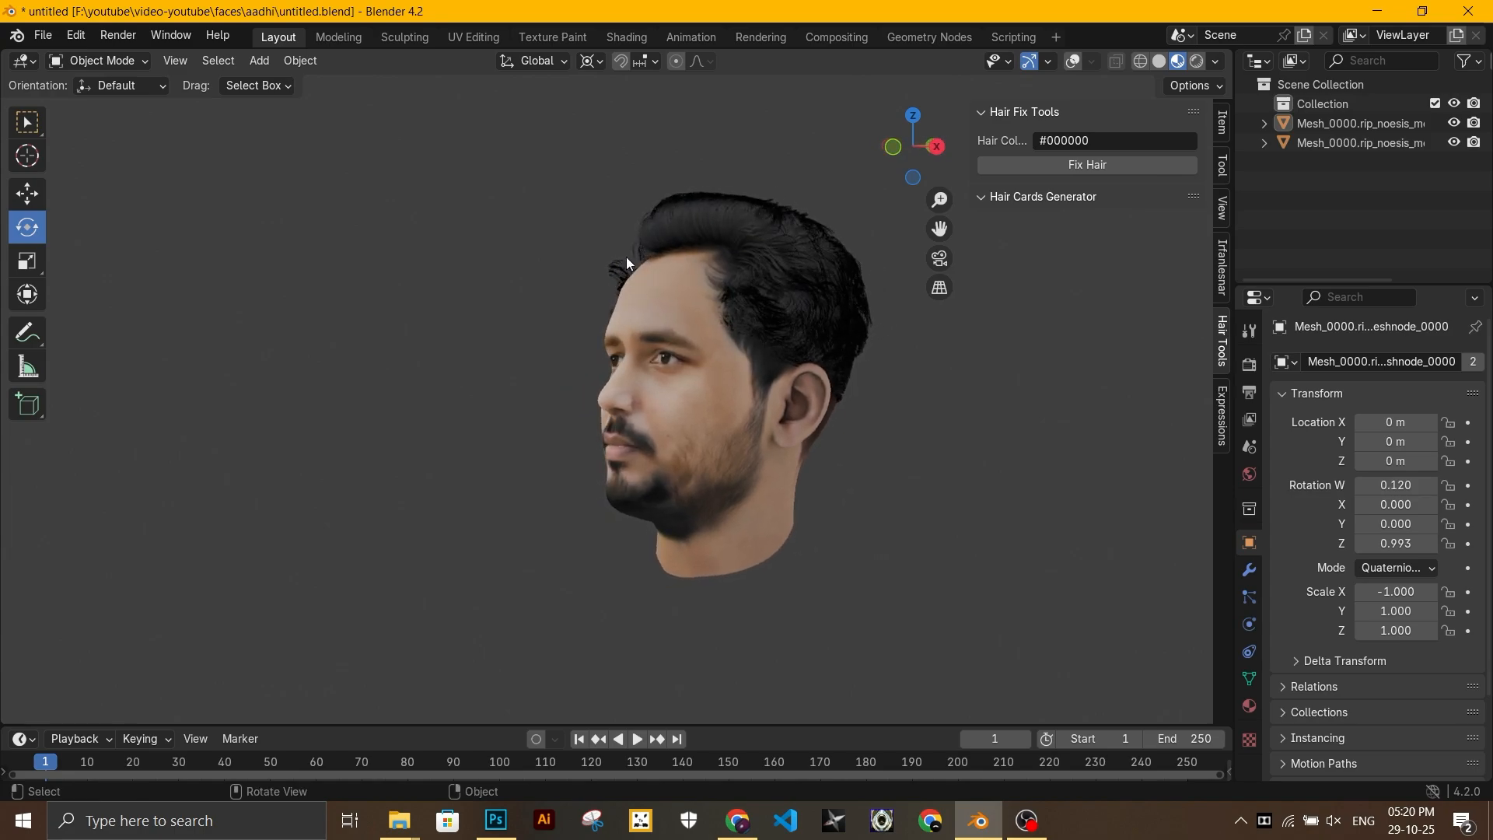
{"action": "left_click", "coordinate": [623, 62]}
{"action": "middle_click_drag", "start_coordinate": [749, 561], "coordinate": [872, 600]}
Step: Set the transform orientation to Local
{"action": "left_click", "coordinate": [540, 60]}
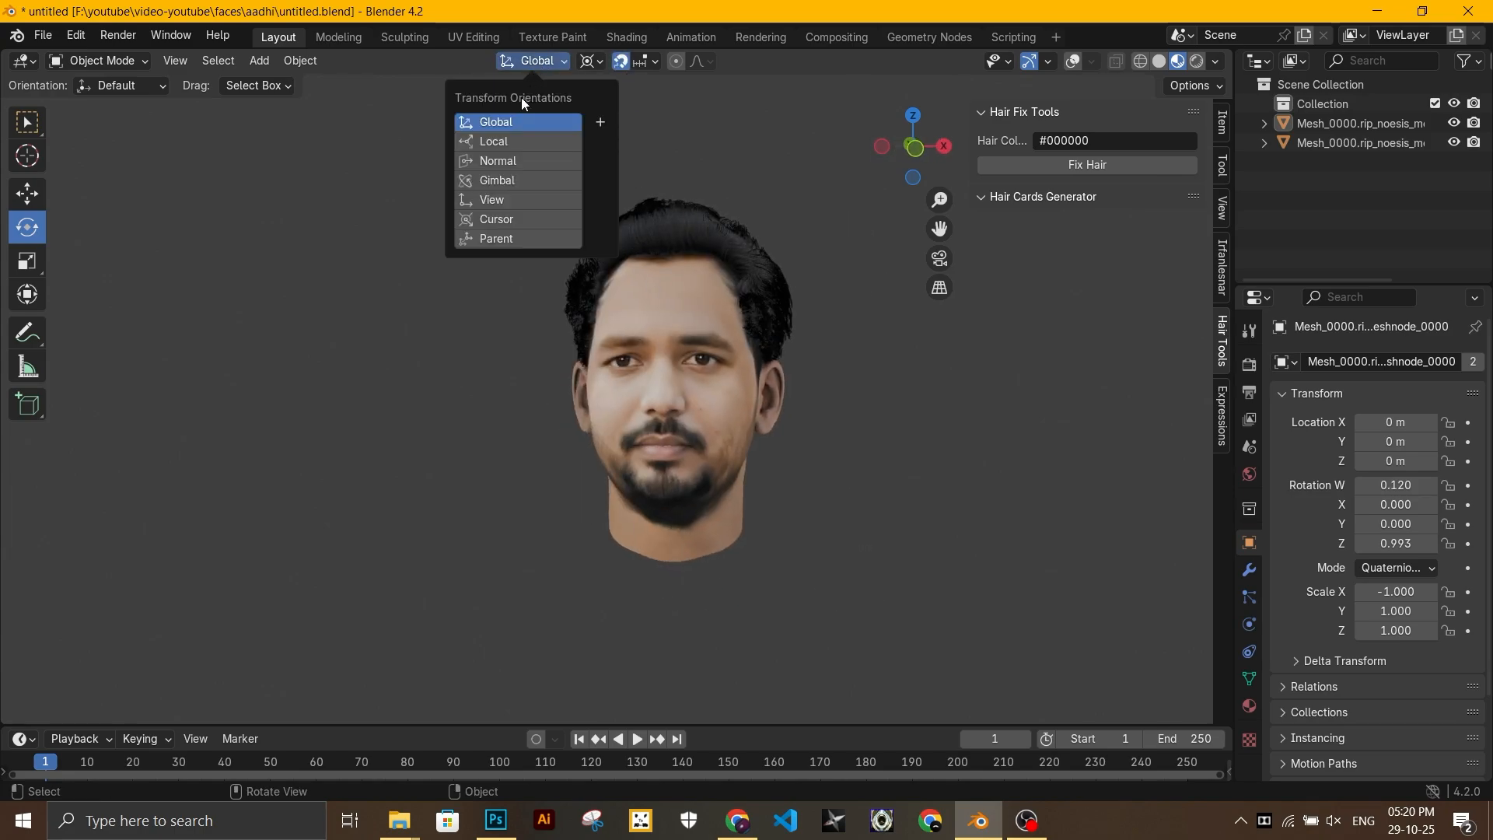
{"action": "left_click", "coordinate": [509, 142]}
{"action": "mouse_move", "coordinate": [753, 663]}
{"action": "middle_mouse_down"}
{"action": "mouse_move", "coordinate": [642, 646]}
{"action": "mouse_move", "coordinate": [1129, 690]}
{"action": "mouse_move", "coordinate": [653, 672]}
{"action": "mouse_move", "coordinate": [850, 666]}
{"action": "mouse_move", "coordinate": [778, 653]}
{"action": "middle_mouse_up"}
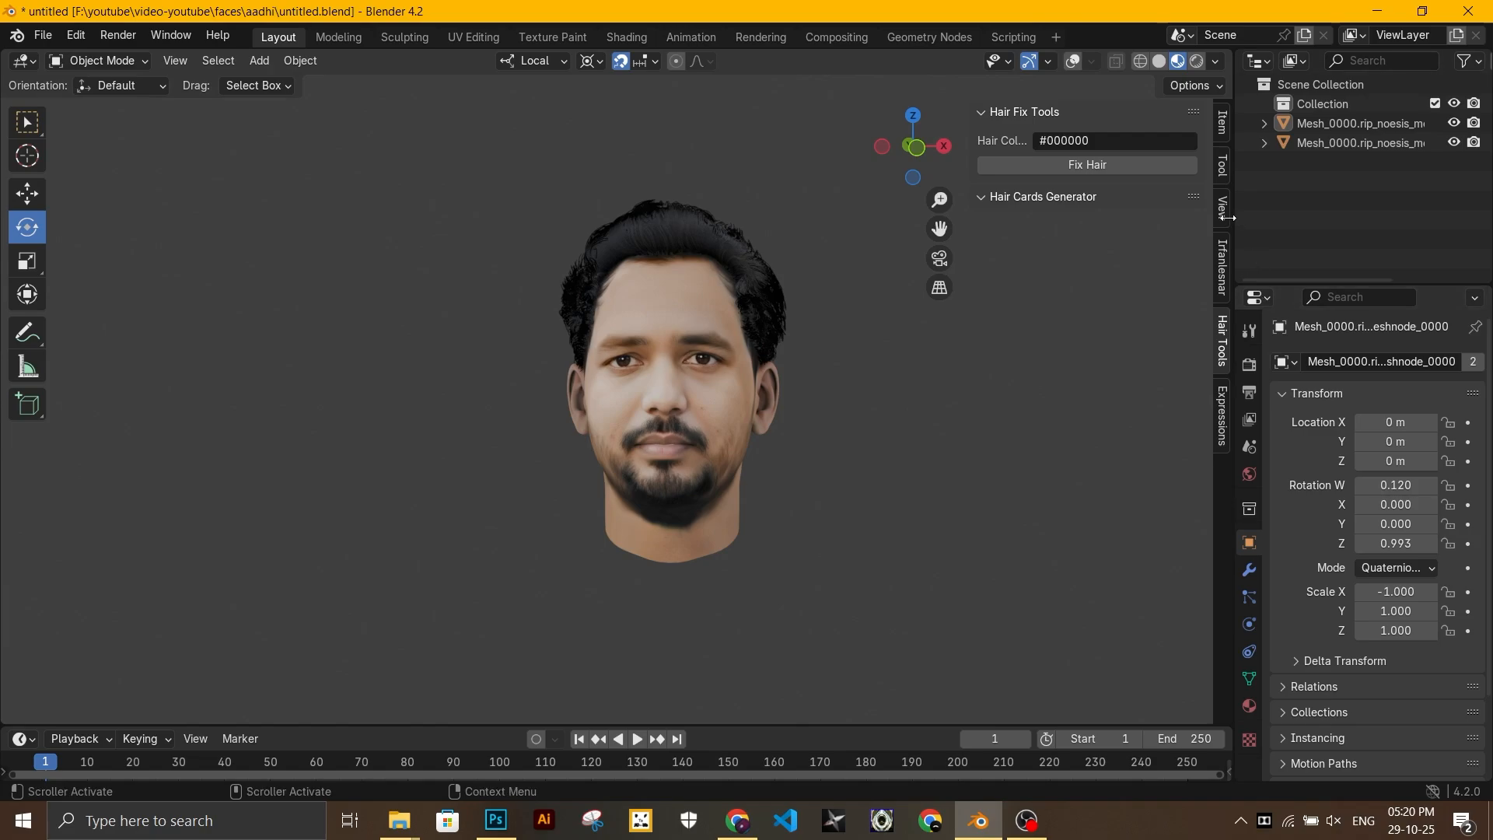